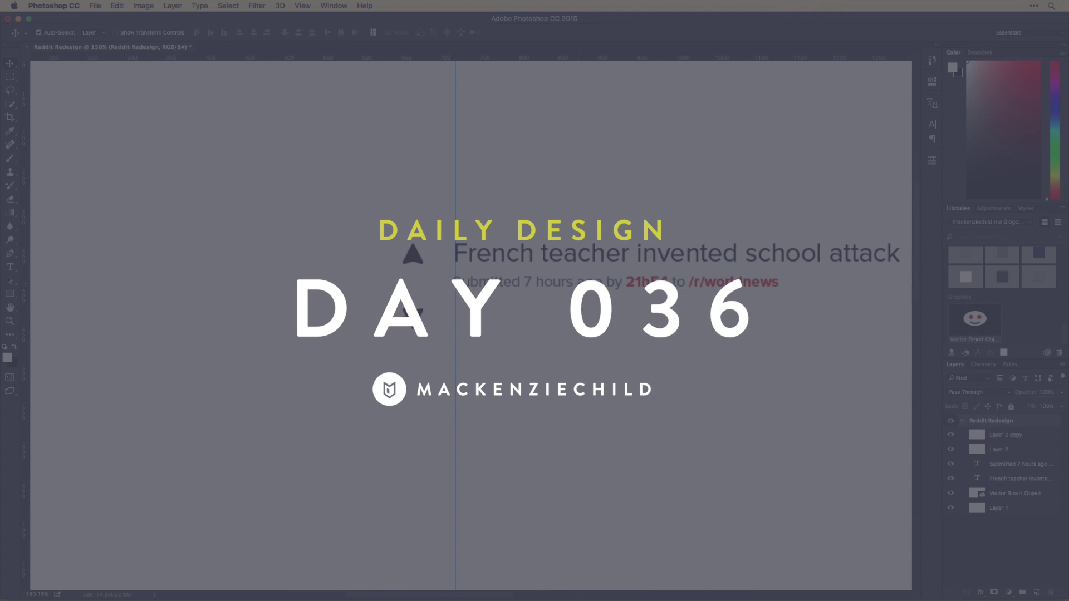
Fill in the New dialog: name Reddit Redesign, 800 × 600 px, 72 ppi, transparent background.
drag(650, 288, 650, 357)
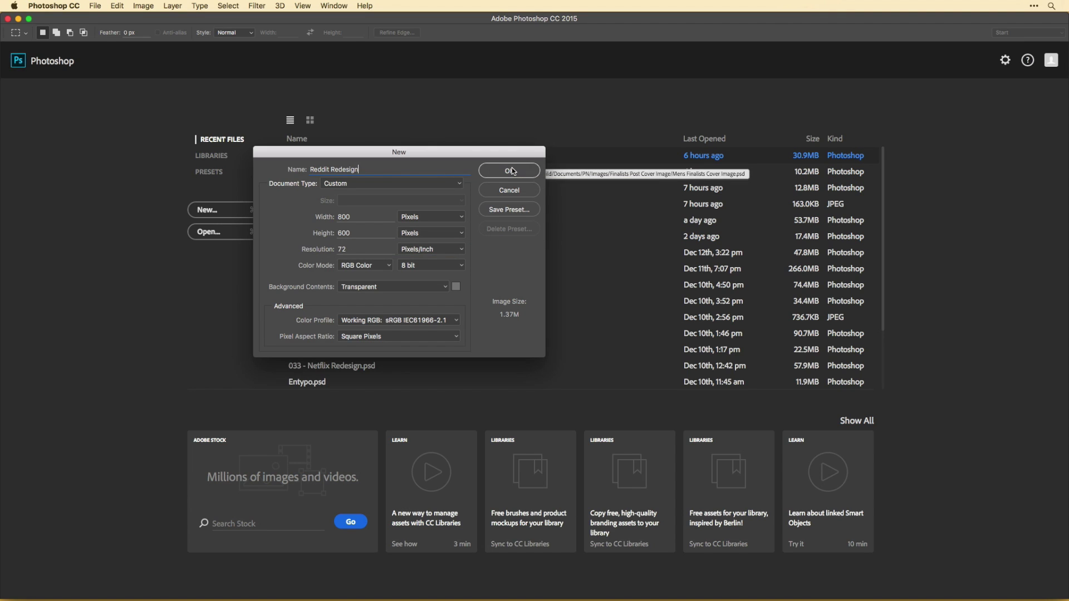
Create the document as a MacBook Pro 15 artboard.
click(390, 183)
click(357, 174)
click(393, 201)
click(389, 334)
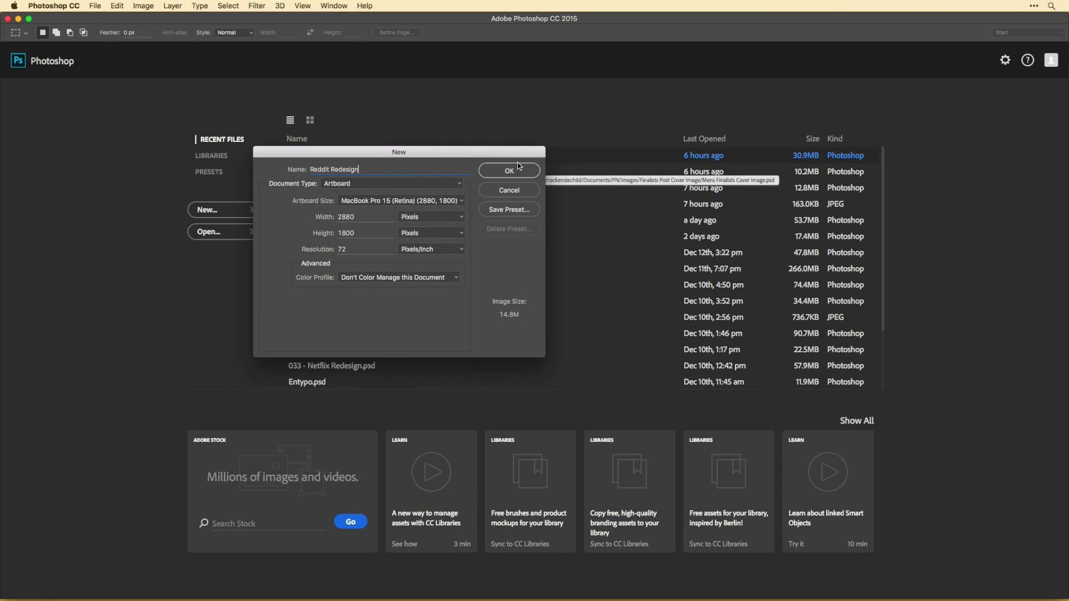
click(518, 166)
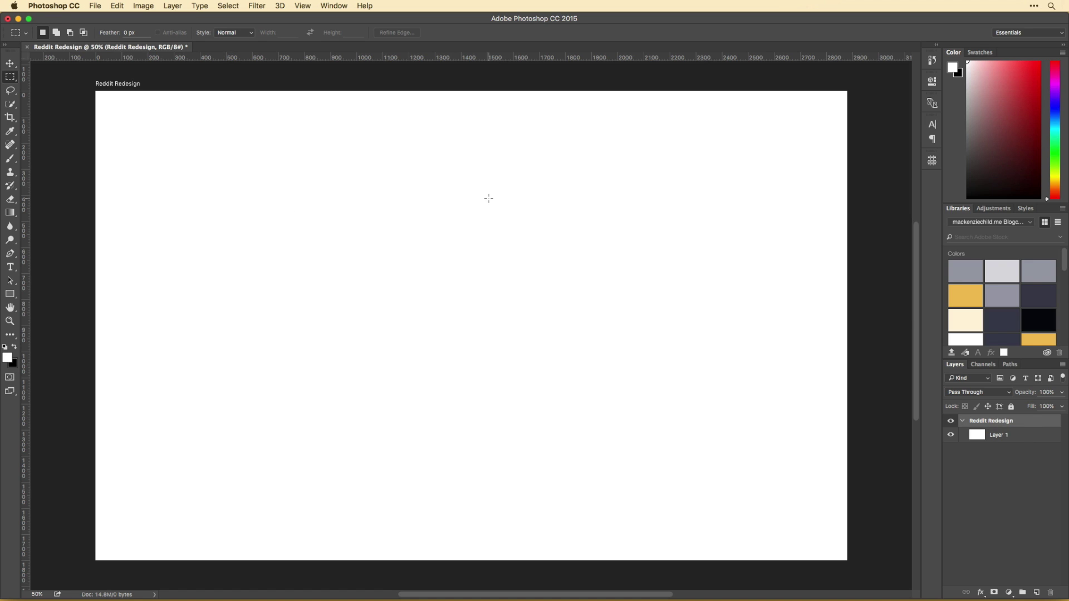
Add 25% column guides with GuideGuide and paste the Reddit logo as a smart object.
click(932, 161)
click(816, 308)
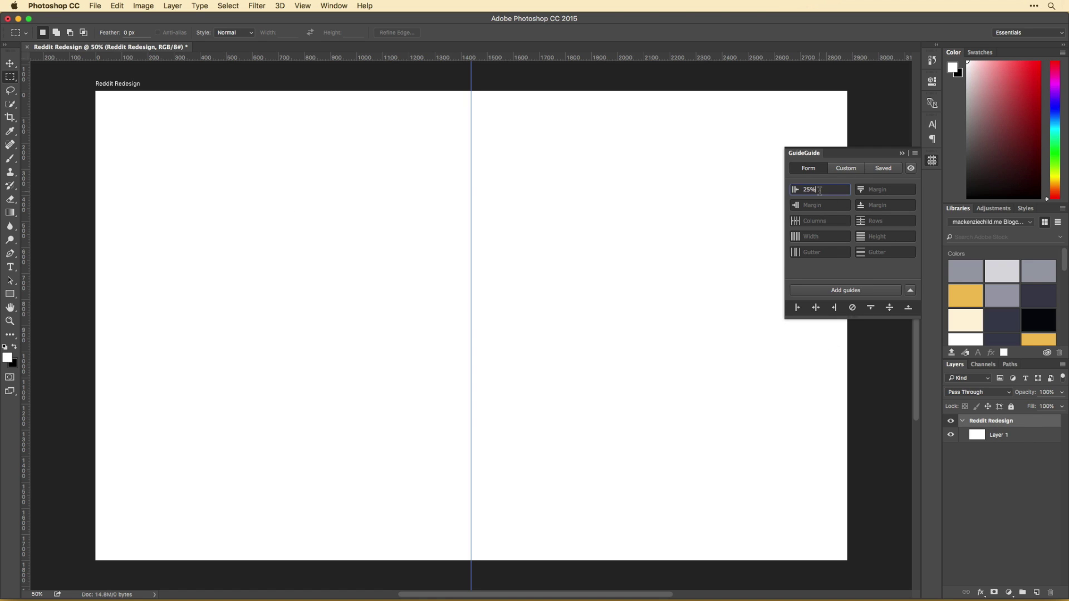
click(835, 291)
click(932, 160)
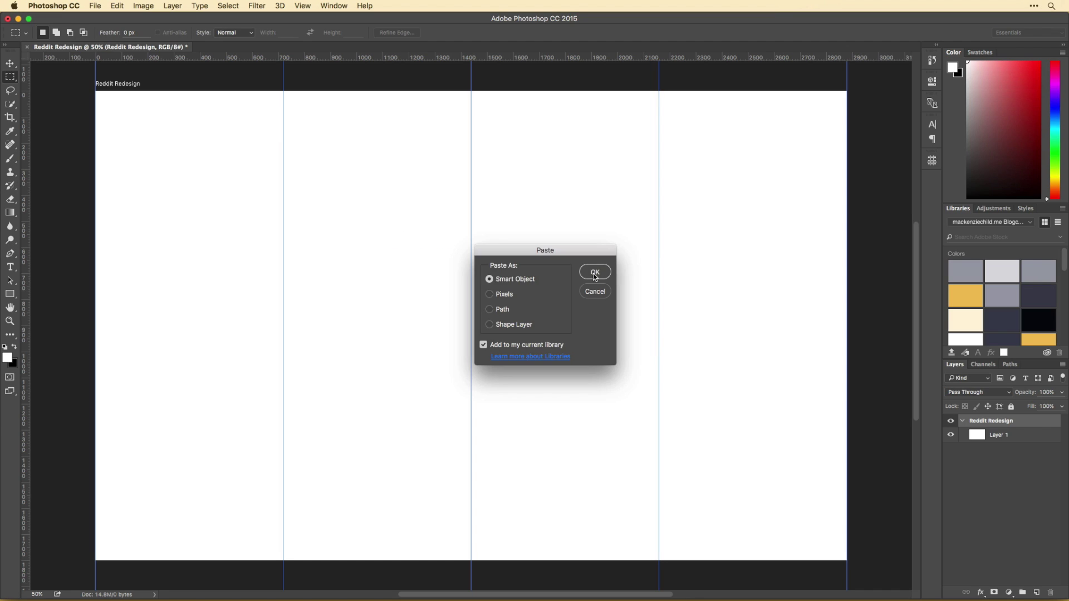
key(Return)
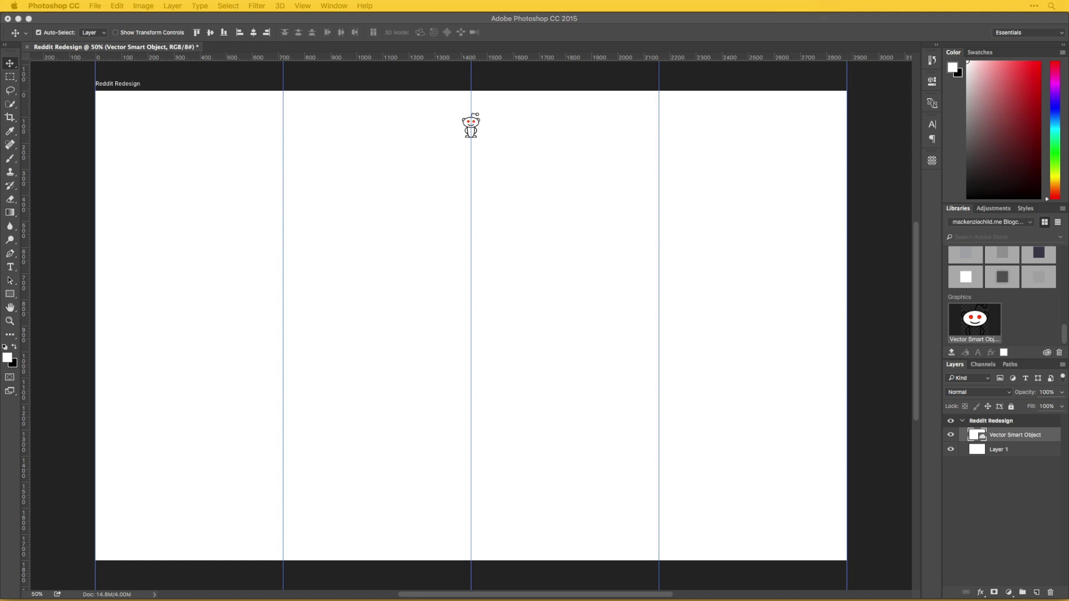
Add a headline text layer at the left guide in Open Sans Regular, coloured dark blue.
key(t)
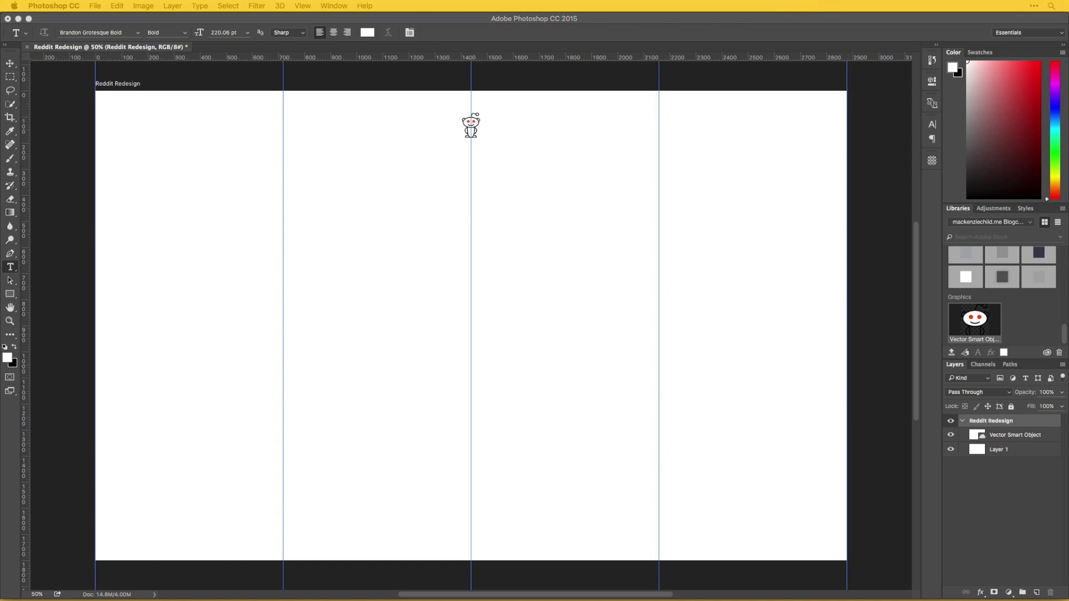
click(284, 179)
drag(199, 33, 95, 32)
click(98, 32)
text(open)
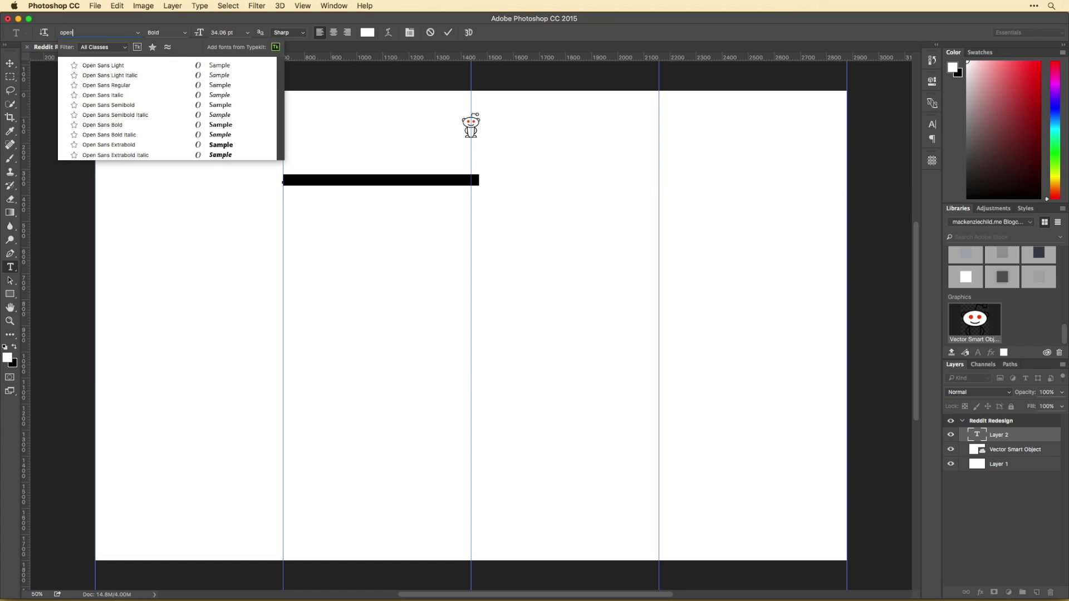
click(106, 85)
click(367, 32)
text(000000)
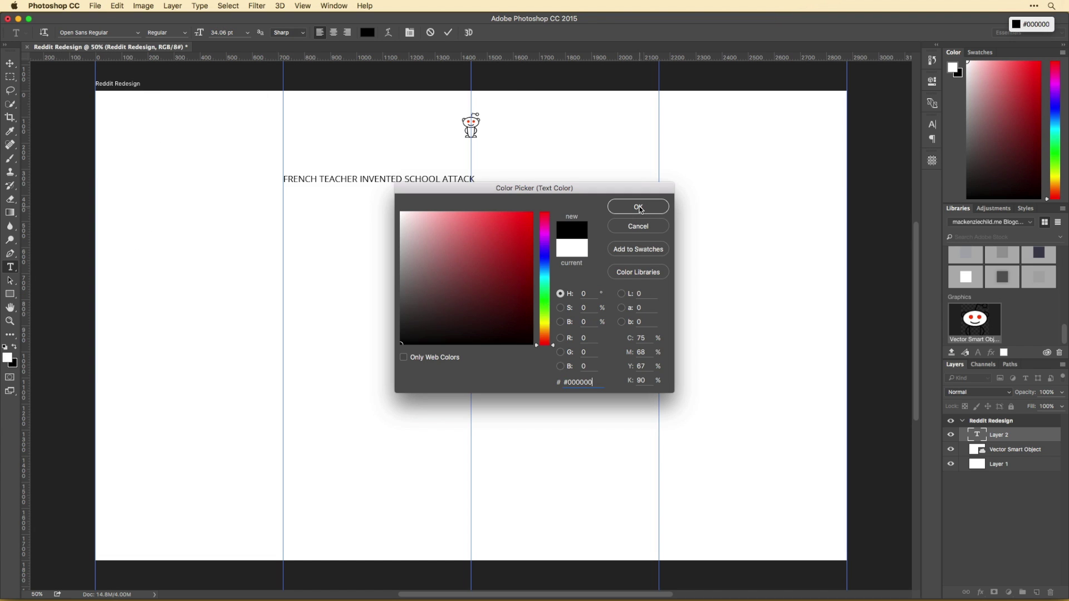
click(639, 207)
click(367, 32)
click(425, 332)
key(Return)
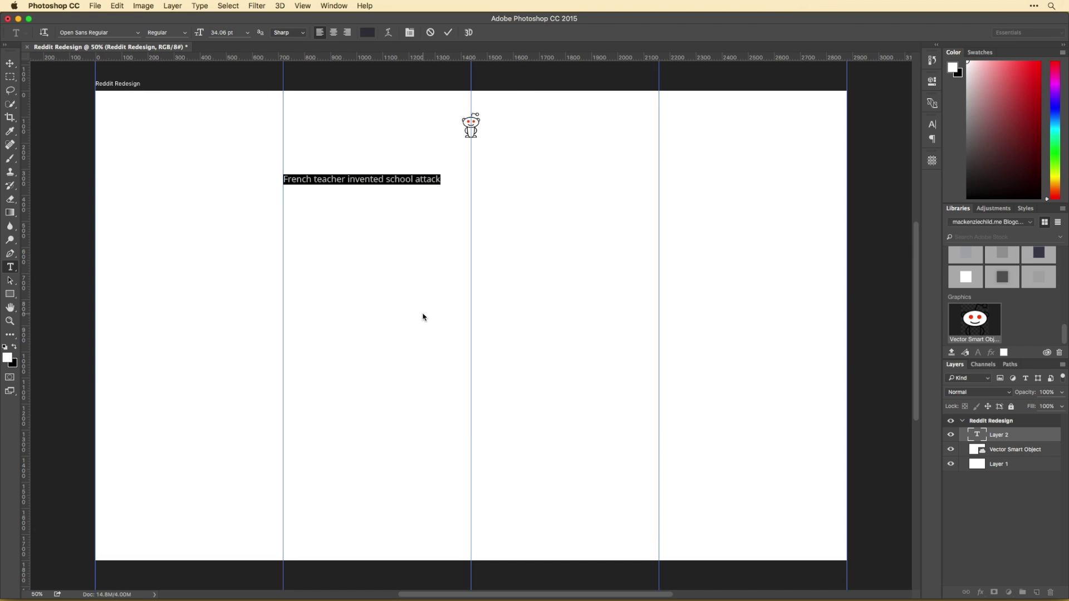
key(ctrl+Return)
Change the headline font to Proxima Nova.
key(v)
key(ctrl+plus)
double_click(390, 249)
click(94, 32)
text(proxima nova)
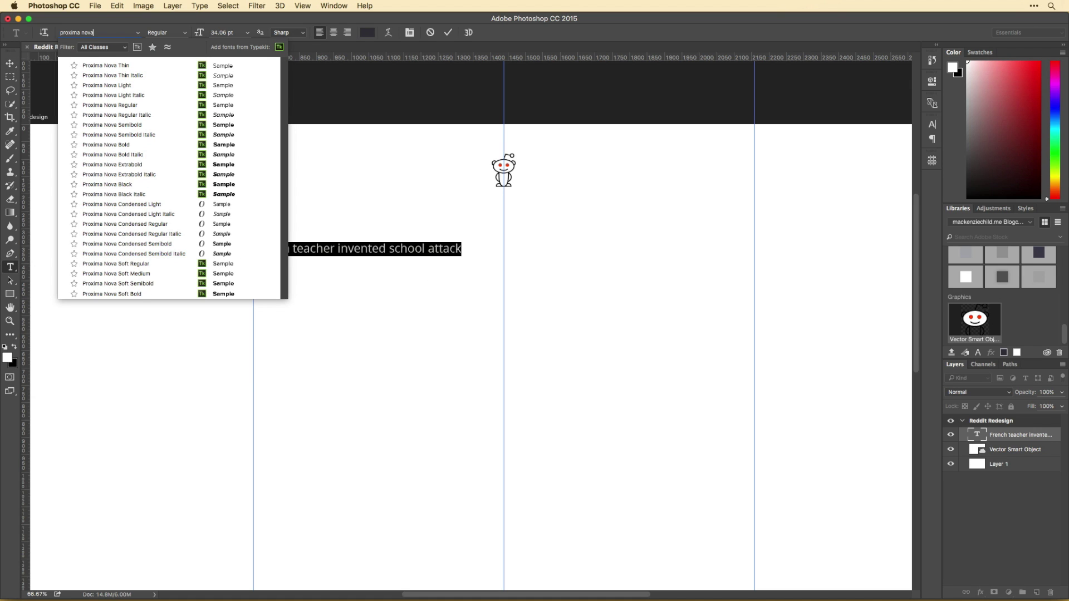
key(Return)
key(ctrl+Return)
key(v)
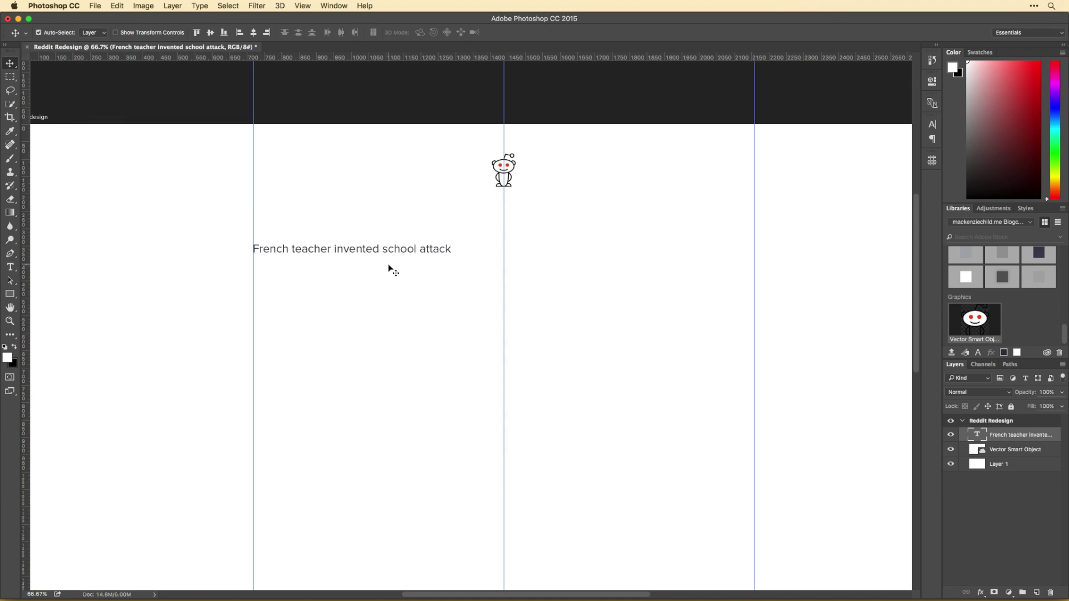
Duplicate the headline one line below as the byline and reduce its font size.
drag(315, 253, 315, 261)
double_click(315, 261)
text(Submitted 7 hours a)
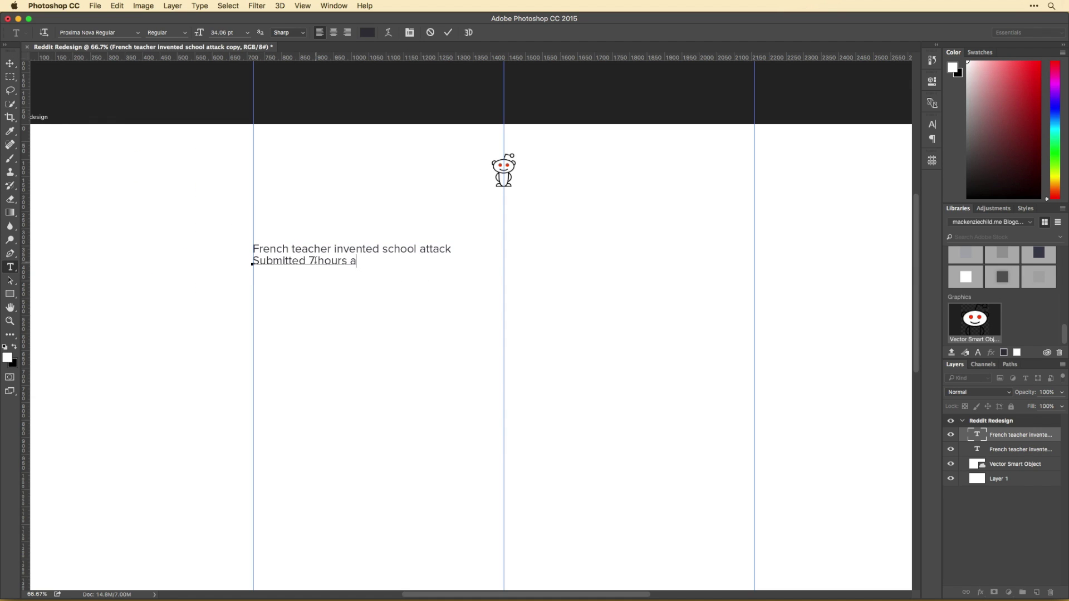
text(ews)
key(ctrl+a)
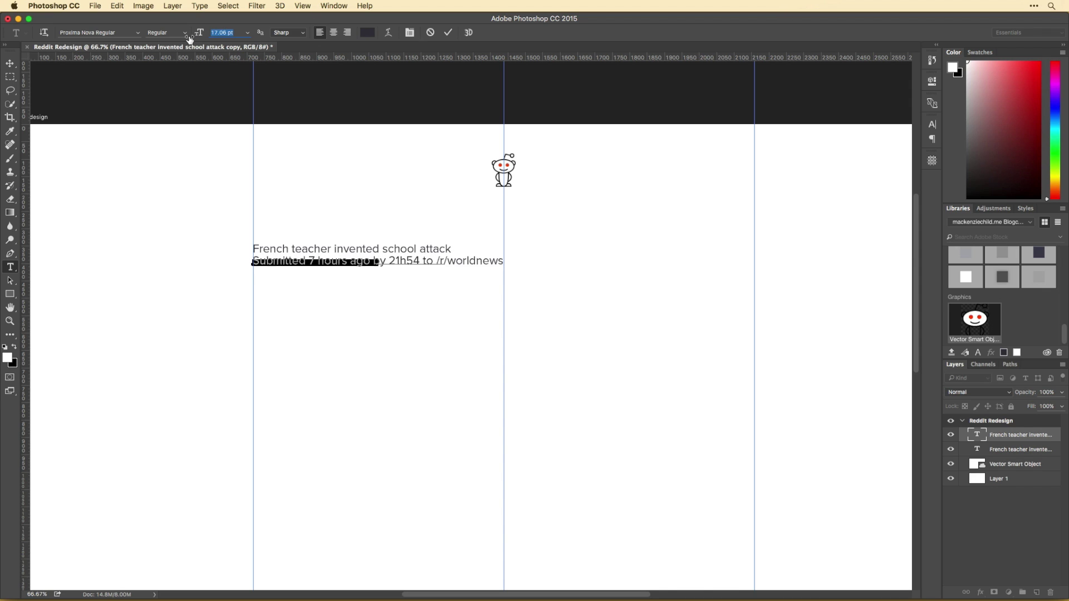
drag(199, 32, 163, 90)
Make 21h54 and /r/worldnews bold and red in the byline.
click(368, 33)
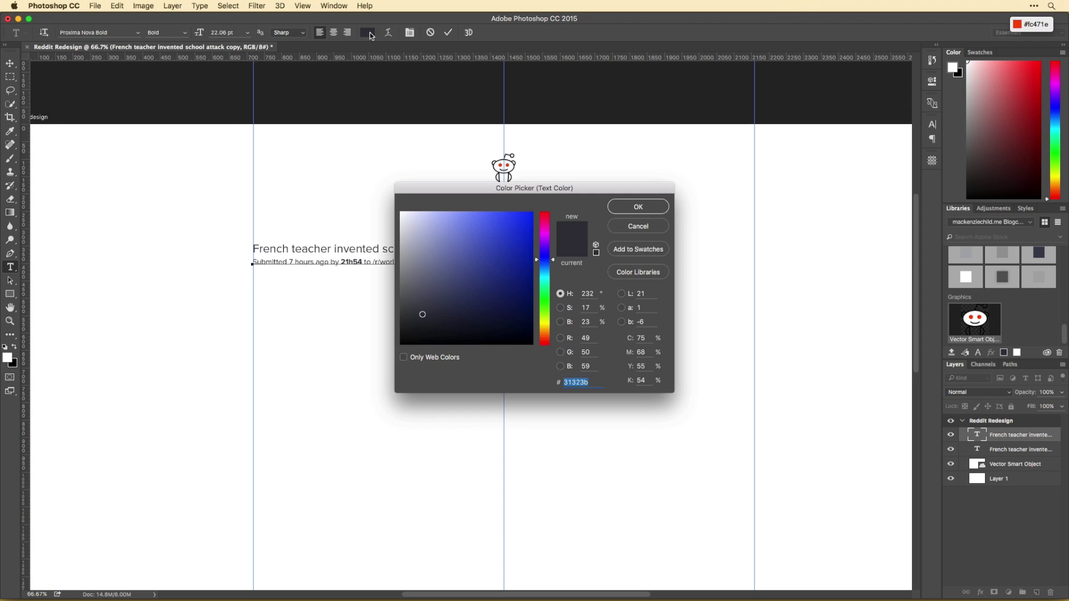
click(499, 165)
key(Return)
drag(372, 261, 417, 262)
click(167, 32)
click(168, 106)
click(367, 33)
Scale the byline slightly smaller and colour its 'Submitted 7 hours ago by' text grey.
key(Return)
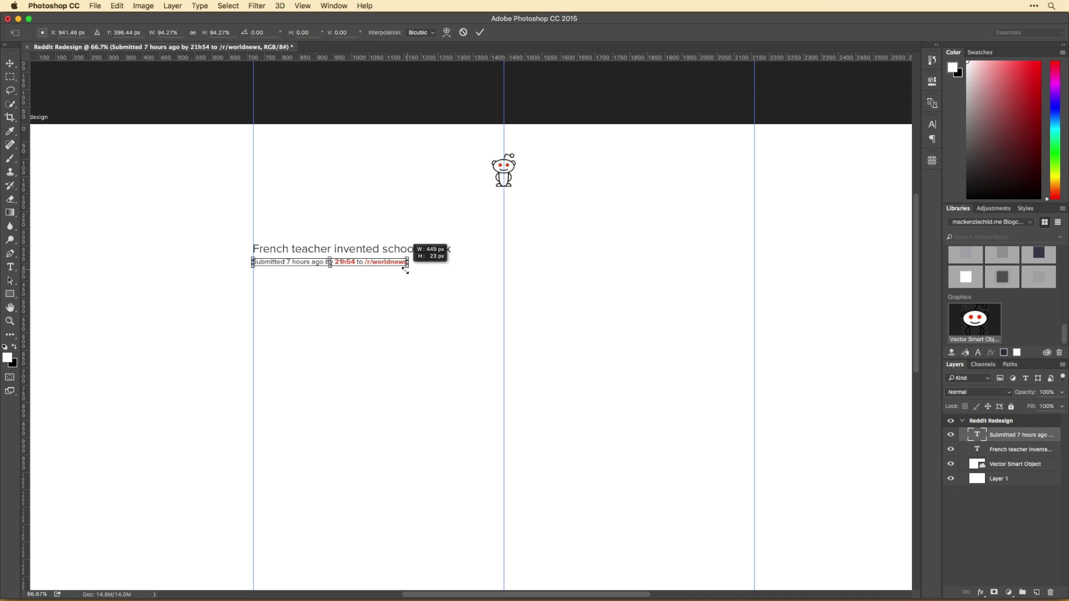
drag(253, 262, 333, 262)
click(367, 33)
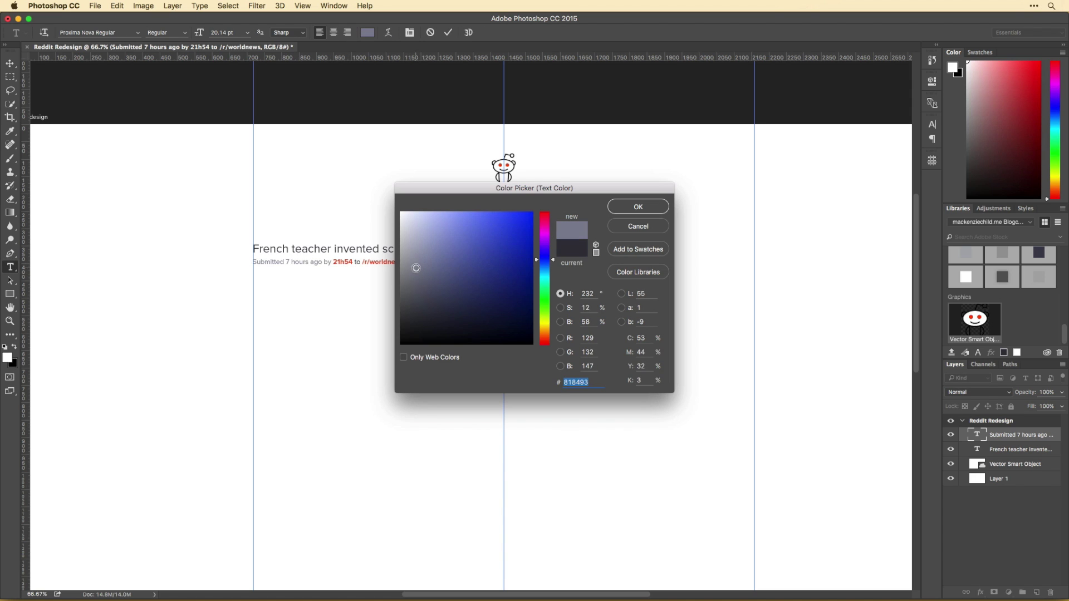
click(629, 208)
key(ctrl+Return)
key(v)
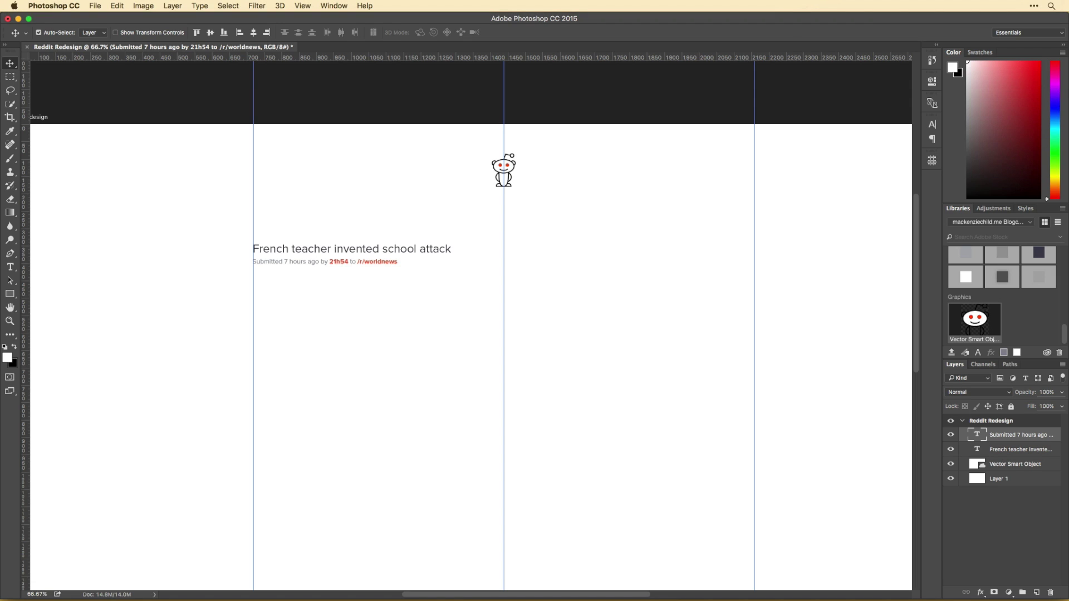
In Illustrator, draw a three-point star and round its corners.
right_click(327, 575)
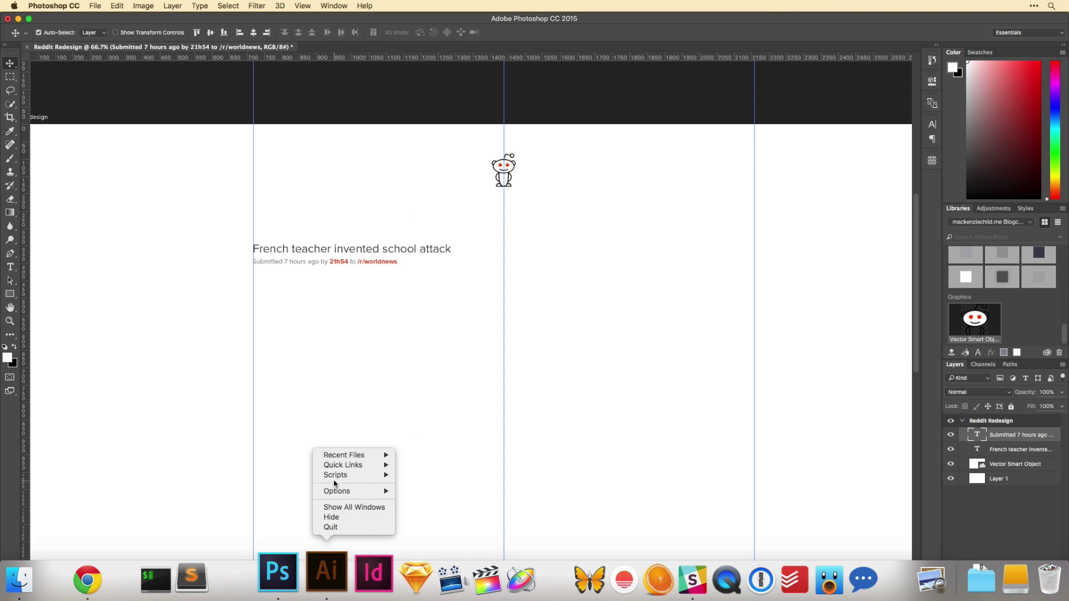
click(326, 575)
mouse_move(10, 171)
mouse_down()
mouse_move(42, 186)
mouse_move(42, 220)
mouse_up()
mouse_move(445, 206)
mouse_down()
mouse_move(506, 232)
mouse_move(417, 237)
mouse_up()
key(Down)
key(Down)
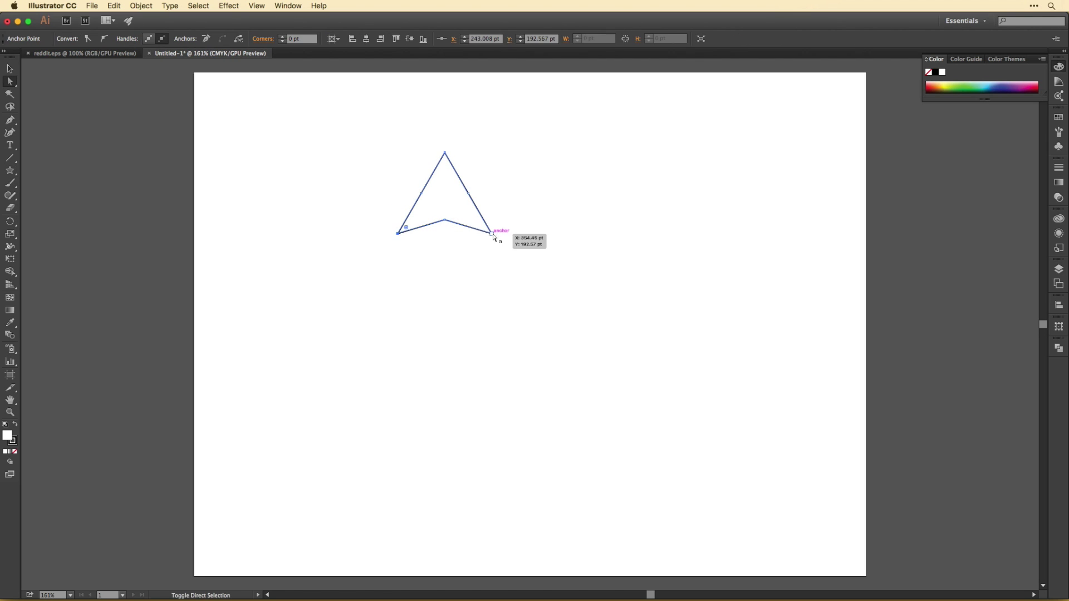
drag(493, 237, 445, 156)
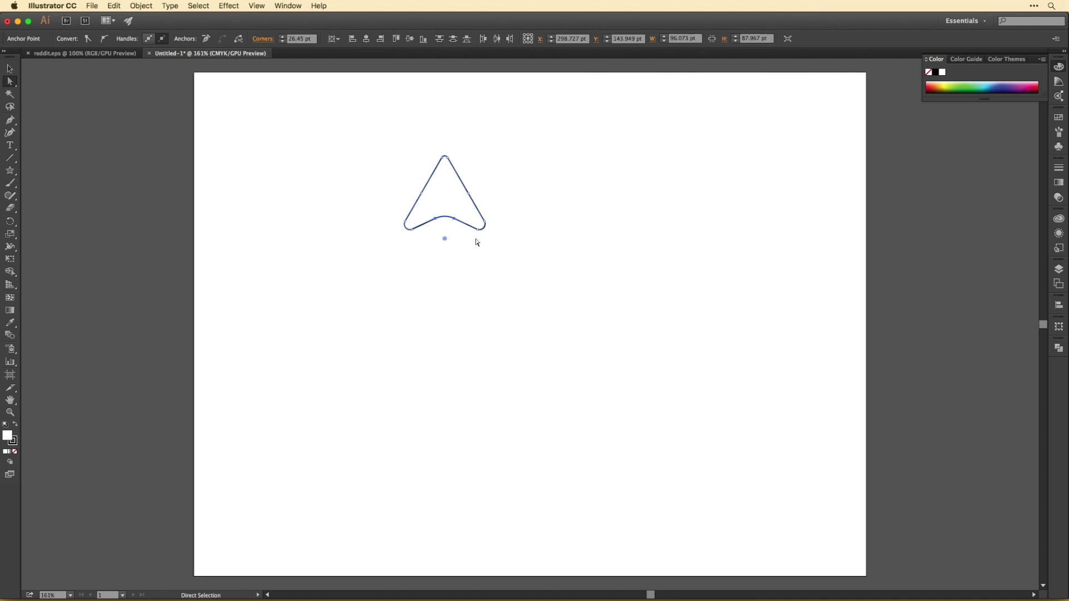
click(501, 244)
Lengthen the arrow's top point, fill it black and copy it.
drag(444, 157, 445, 148)
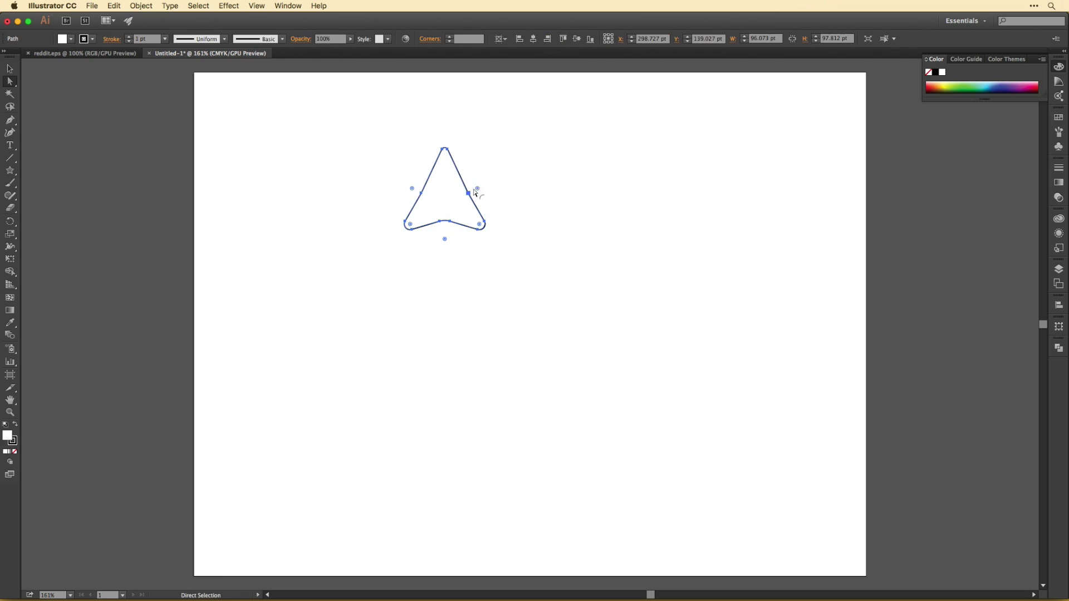
click(536, 222)
drag(452, 200, 508, 318)
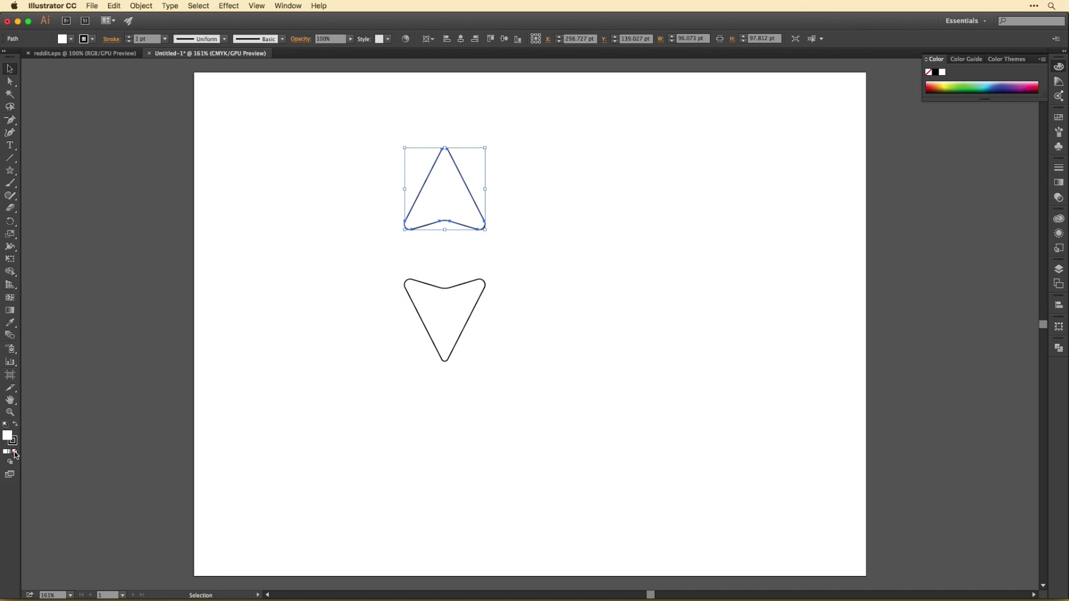
key(shift+x)
key(super+c)
Paste the arrow into the Photoshop mockup left of the headline.
key(super+Tab)
key(super+v)
mouse_move(305, 252)
mouse_down()
mouse_move(244, 252)
mouse_move(453, 290)
mouse_up()
scroll(244, 252, up, 3)
Duplicate the arrow below as a downvote and place a 6247 score between the arrows.
click(413, 260)
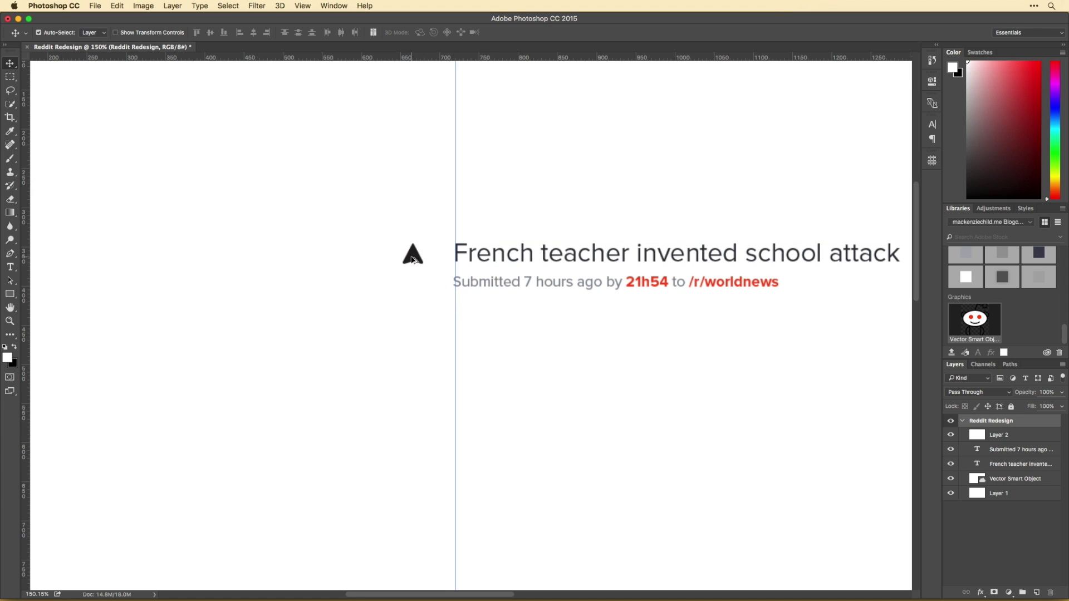
drag(413, 260, 412, 320)
drag(469, 303, 611, 374)
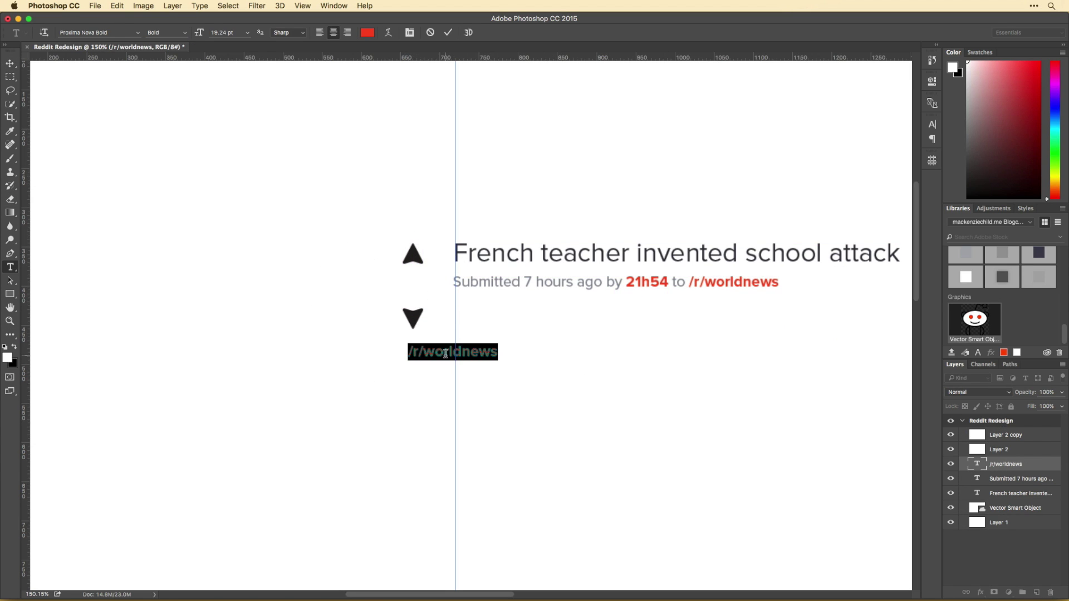
text(7)
drag(446, 354, 405, 288)
Give the arrow layer a dark Color Overlay effect.
double_click(1036, 450)
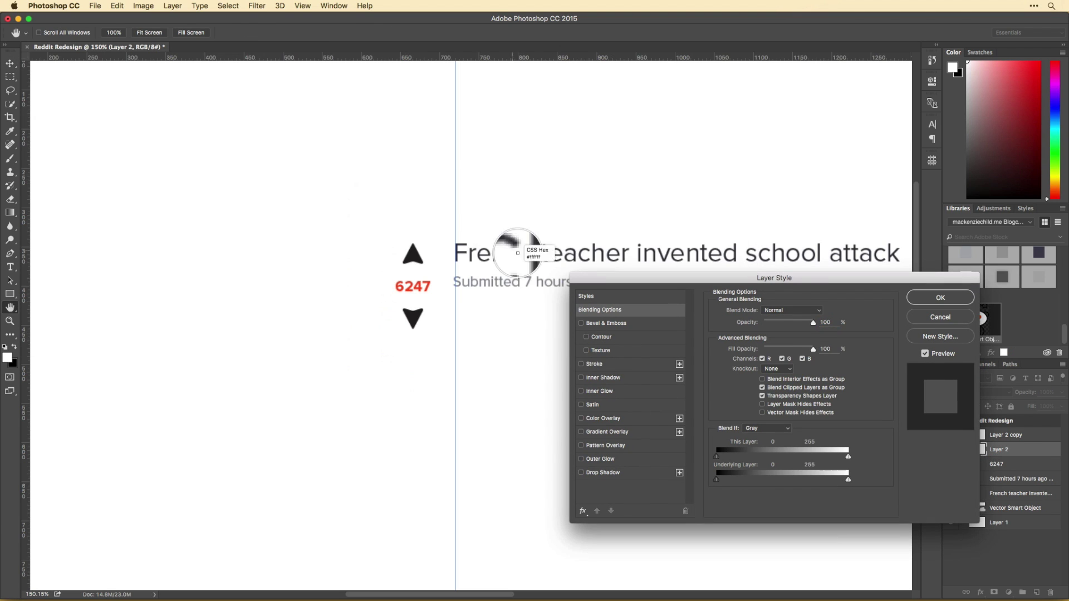
click(603, 419)
click(819, 308)
click(626, 205)
click(940, 298)
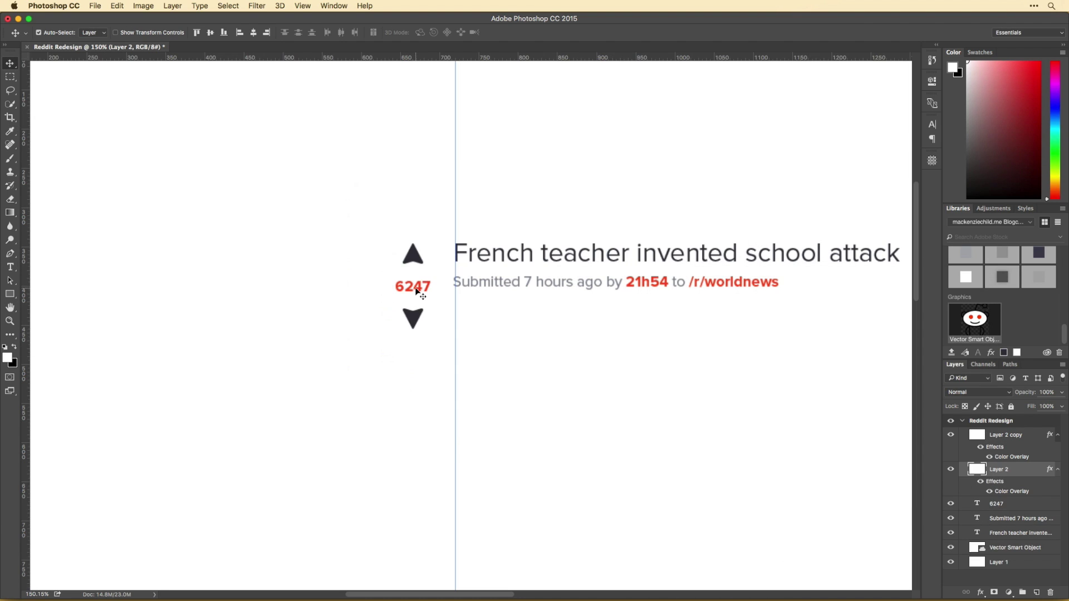
Shrink the arrows and 6247 count toward the title.
click(997, 503)
key(v)
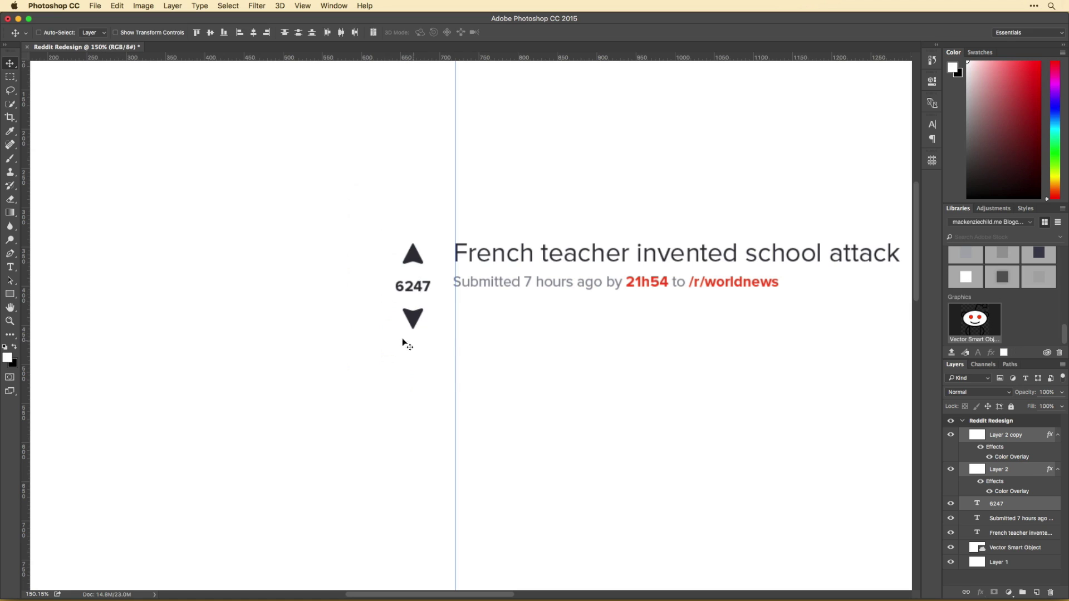
drag(406, 341, 418, 328)
key(Return)
Show the guides and shift the title group right to align with them.
key(super+minus)
scroll(483, 369, right, 4)
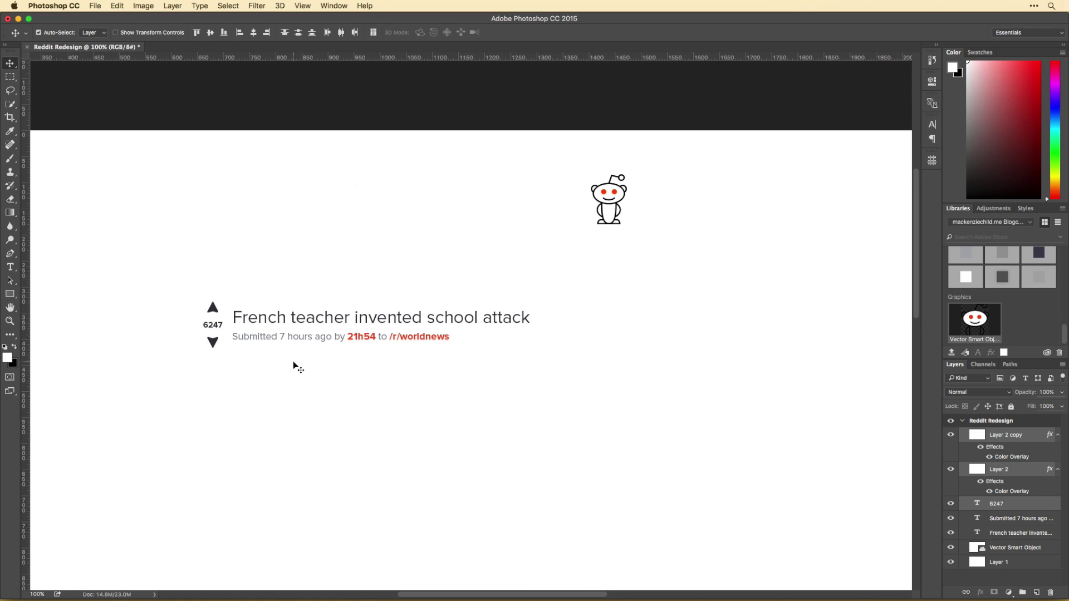
key(super+minus)
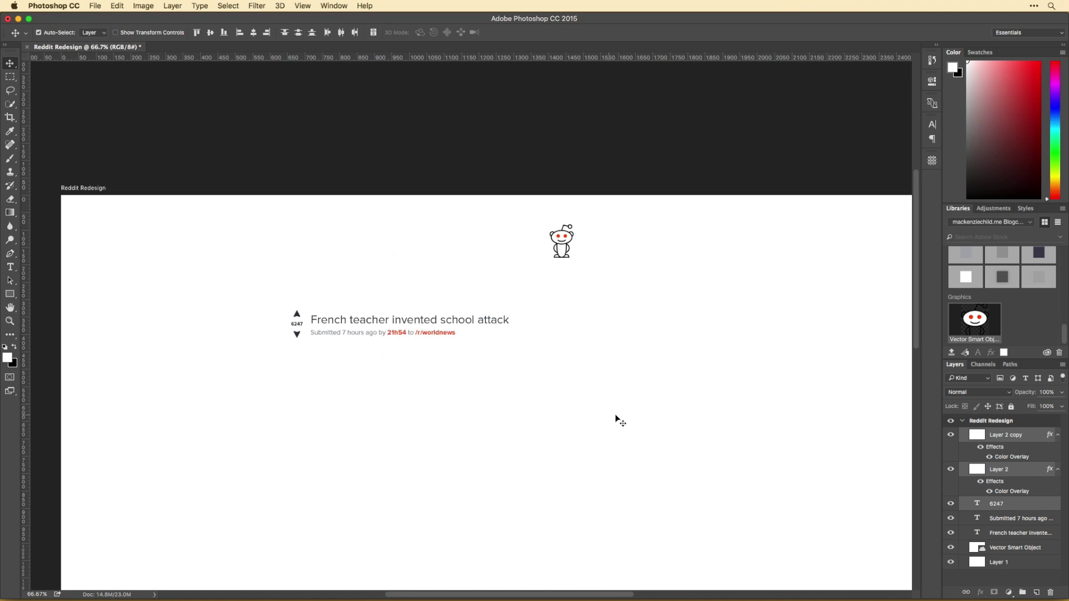
scroll(538, 358, down, 3)
key(super+semicolon)
drag(232, 263, 326, 287)
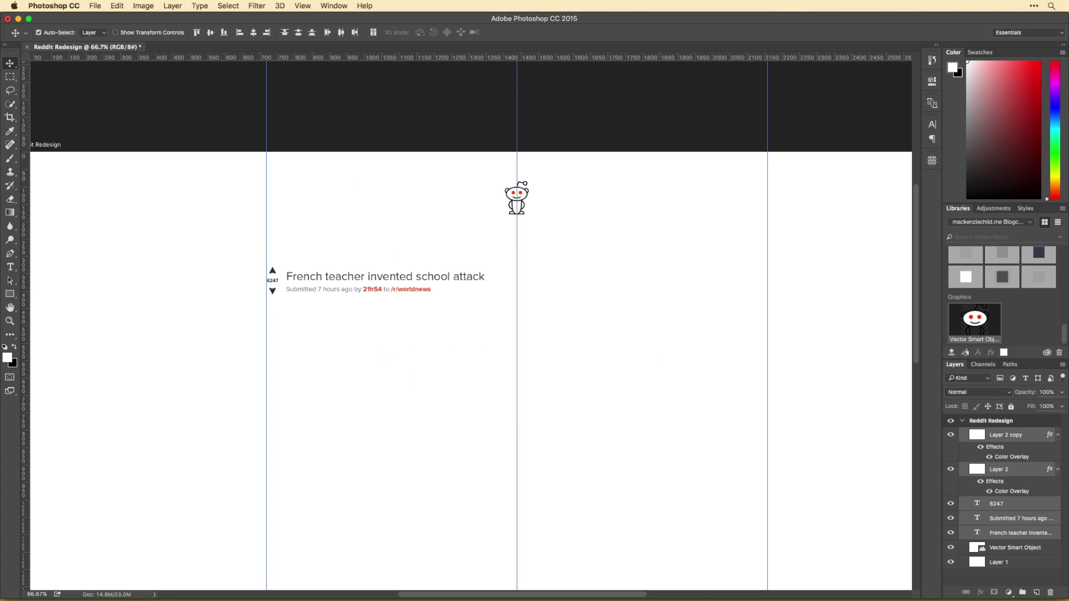
click(447, 409)
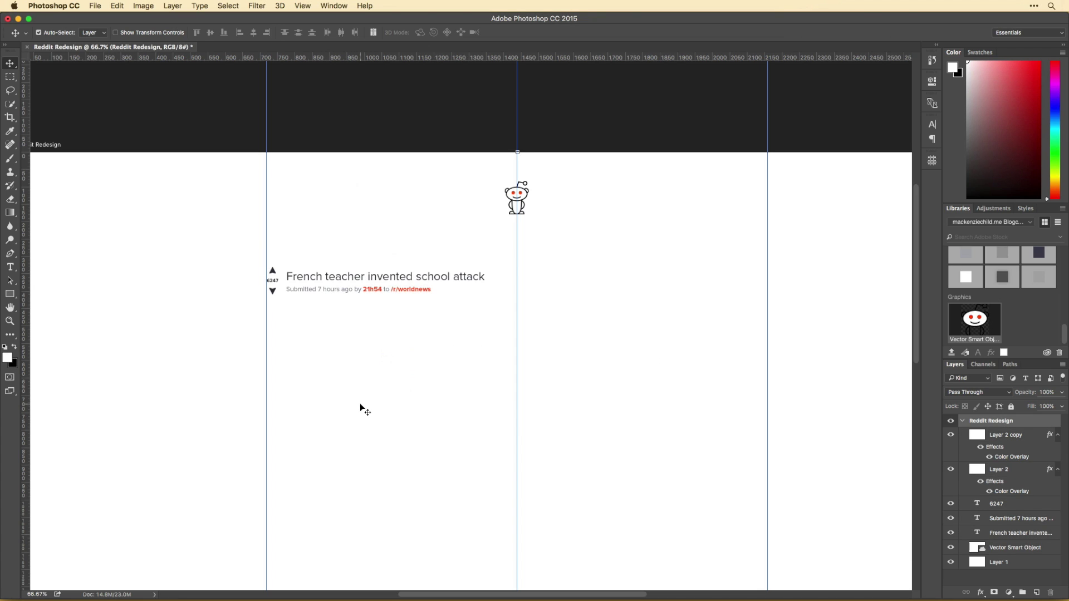
drag(359, 277, 363, 277)
Place a copy of the Submitted line at the right guide.
scroll(366, 345, right, 2)
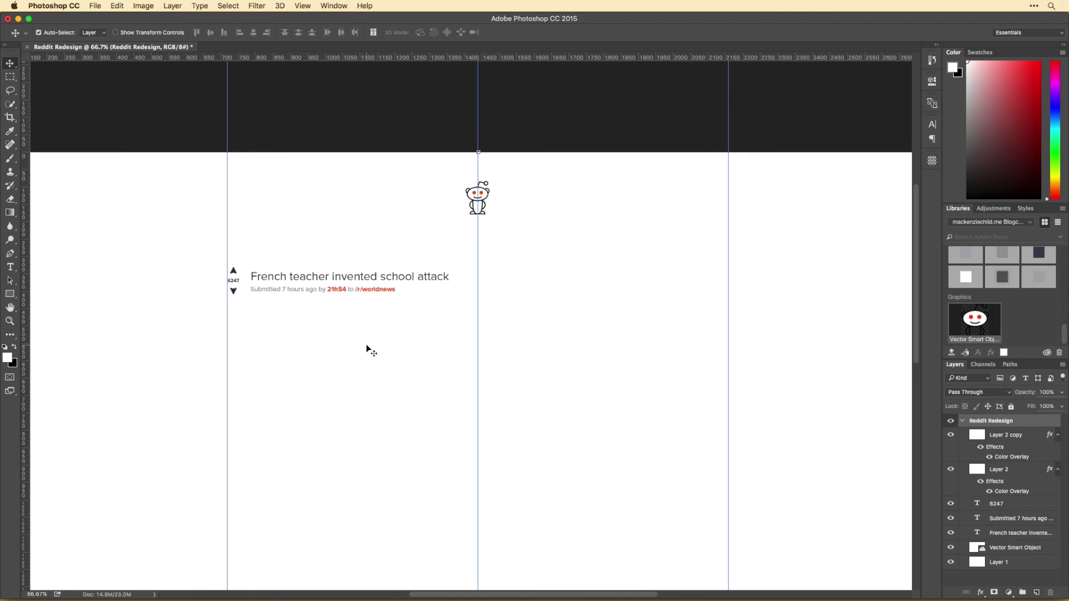
scroll(366, 344, left, 3)
key(ctrl+semicolon)
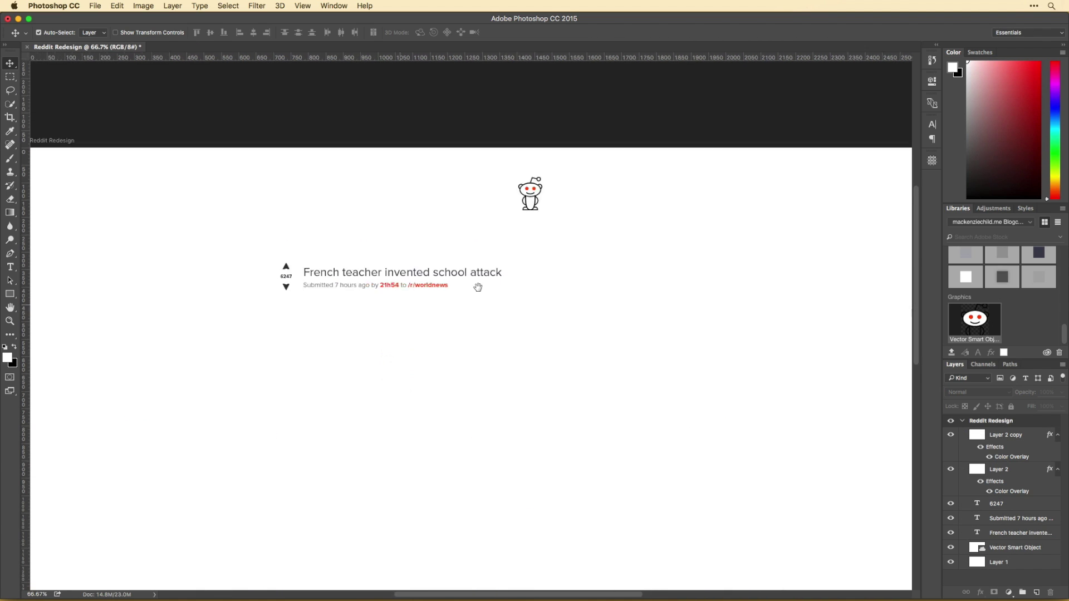
drag(477, 287, 404, 275)
mouse_move(289, 277)
mouse_down()
mouse_move(519, 276)
mouse_move(473, 278)
mouse_up()
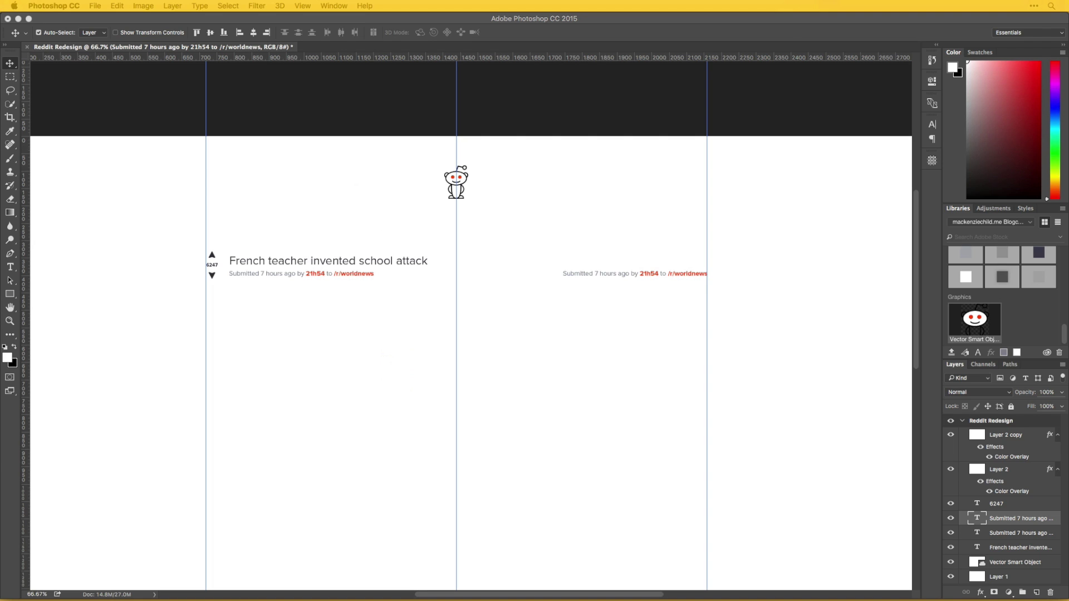
Remove the duplicate Submitted line, position the thumbnail, and group the layers as Listing 1.
key(Delete)
mouse_move(453, 449)
mouse_down()
mouse_move(433, 268)
mouse_move(728, 293)
mouse_up()
key(Return)
scroll(696, 278, down, 2)
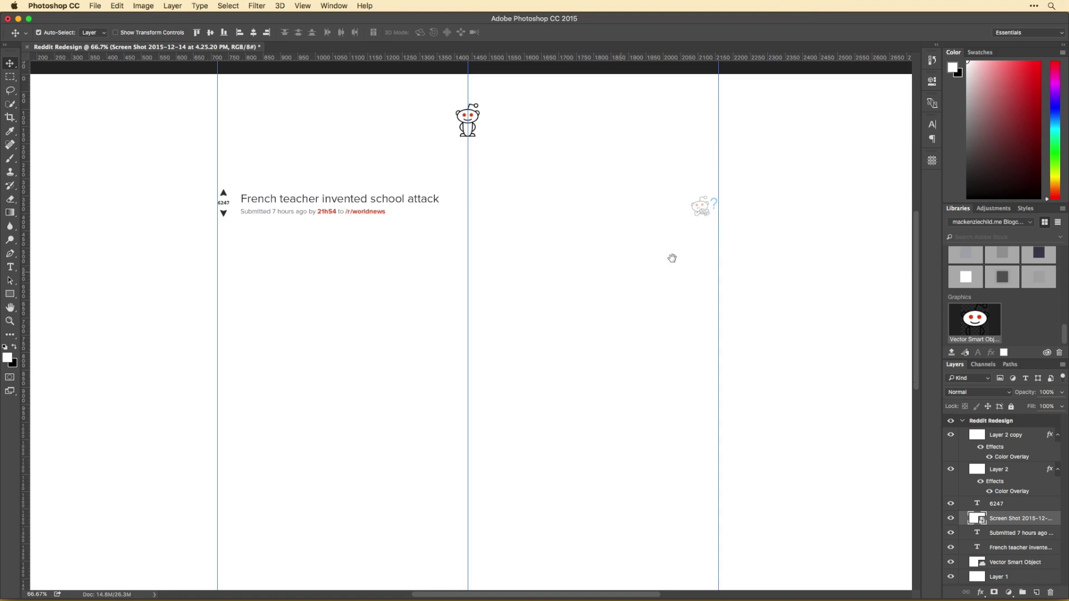
key(ctrl+g)
double_click(997, 433)
text(1)
key(Return)
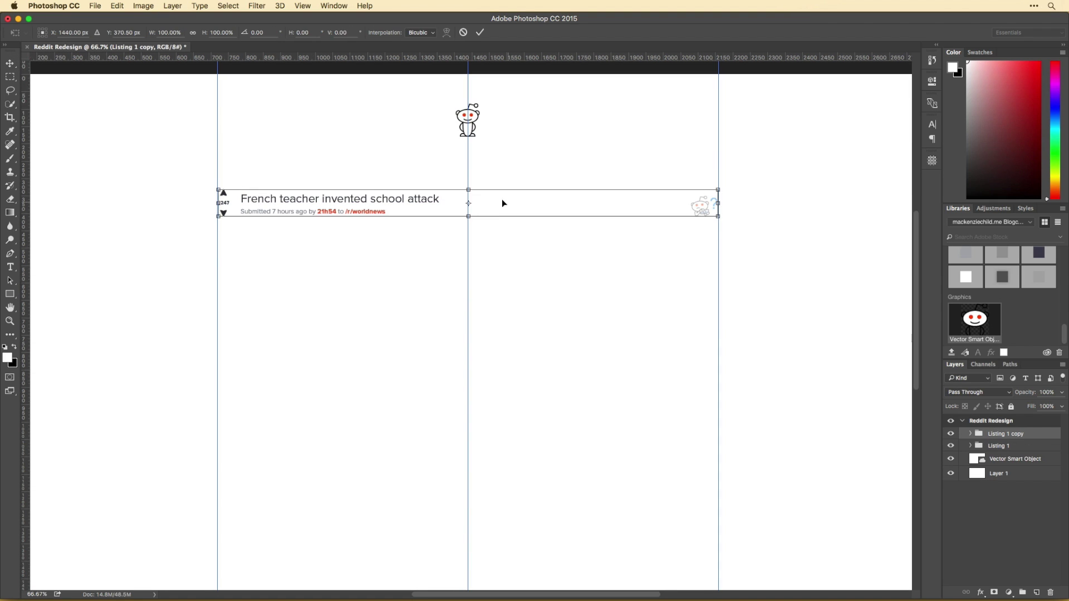
Duplicate the listing below and replace its title with the Antidepressants headline.
drag(503, 198, 502, 240)
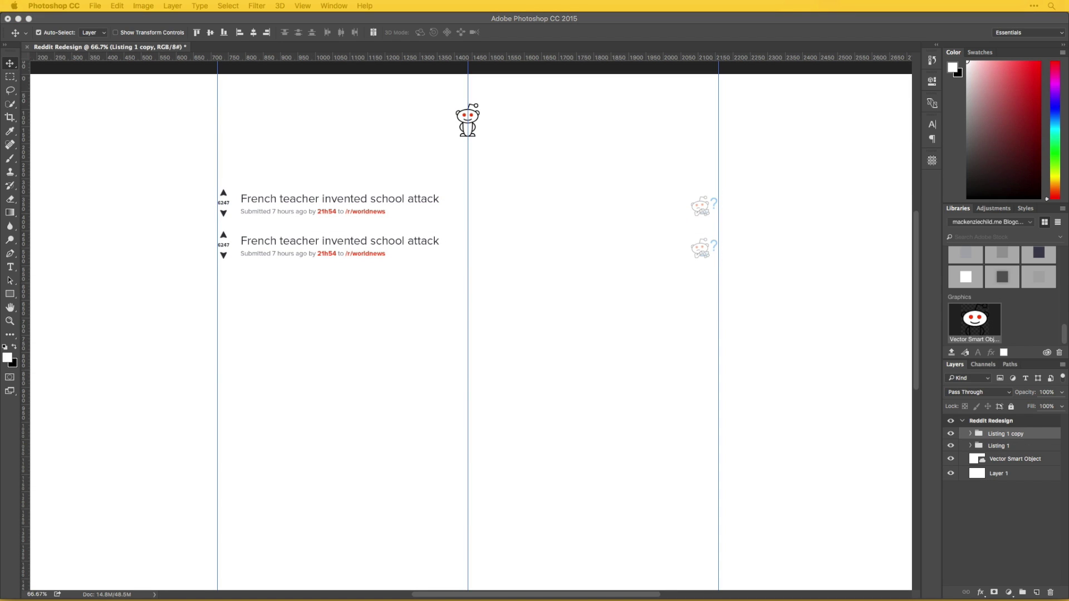
double_click(340, 241)
key(ctrl+v)
key(ctrl+a)
click(932, 124)
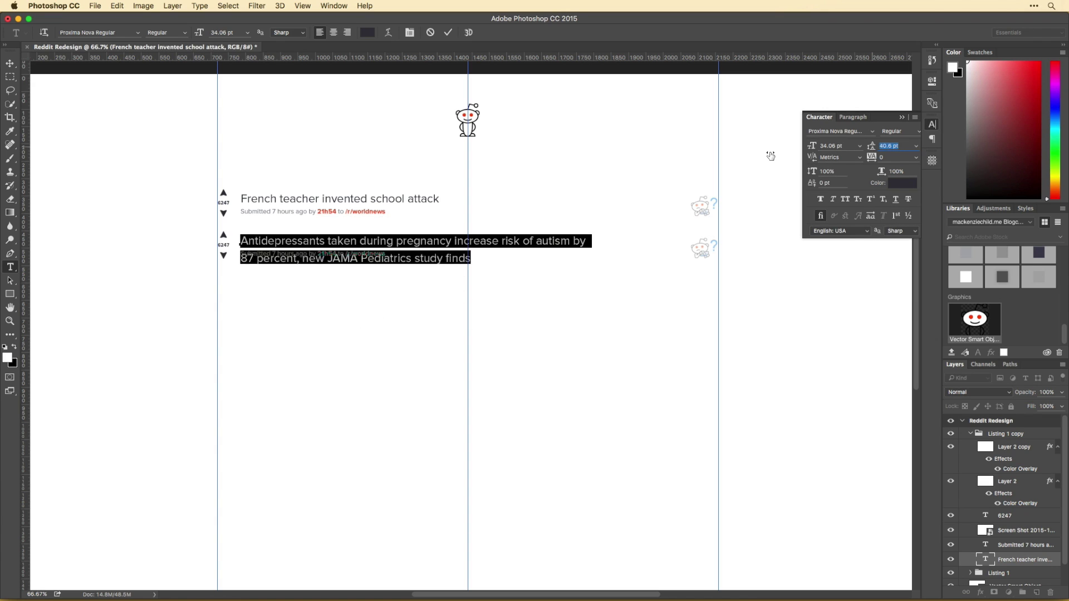
key(ctrl+Return)
Move the second listing's Submitted line and vote arrows below its longer title, then rename its group.
key(v)
drag(258, 255, 258, 274)
drag(223, 237, 224, 247)
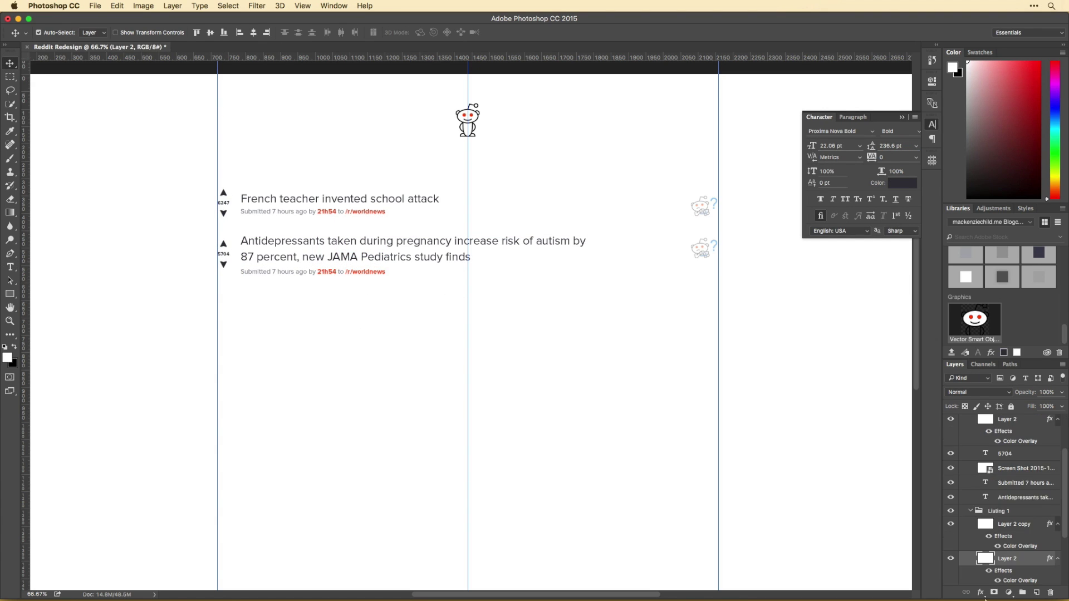
key(Return)
key(Return)
key(v)
double_click(1006, 434)
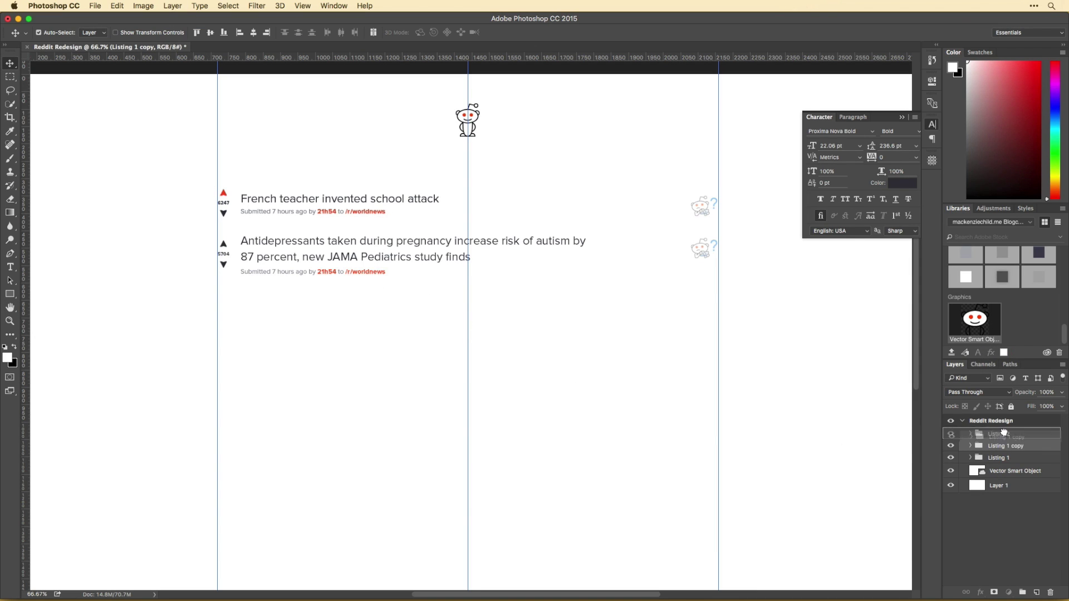
Duplicate a third listing and change the second listing's subreddit to /r/science.
drag(351, 204, 351, 306)
key(t)
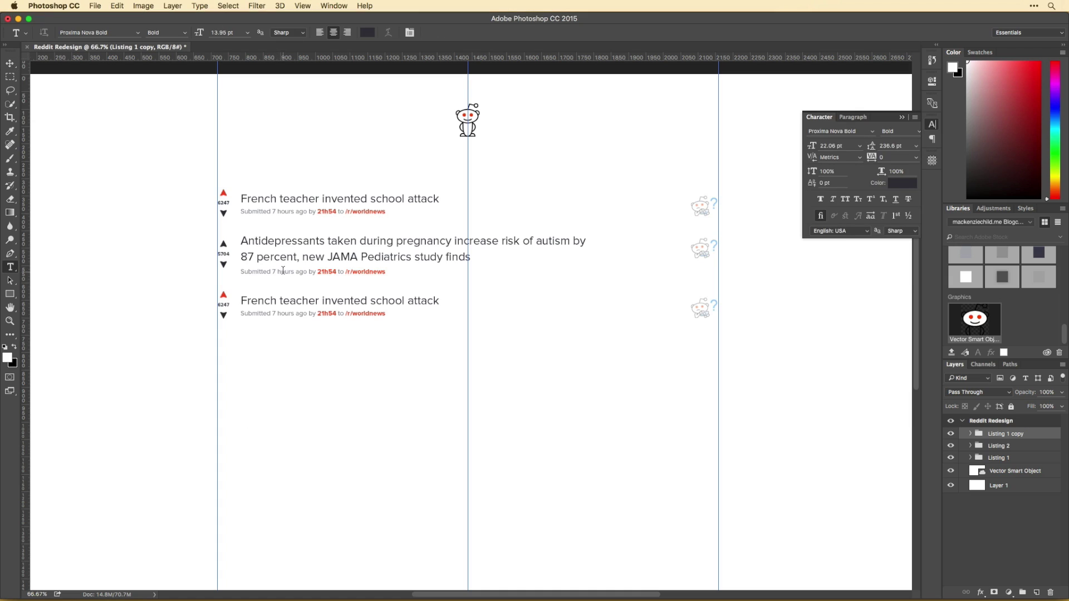
double_click(333, 272)
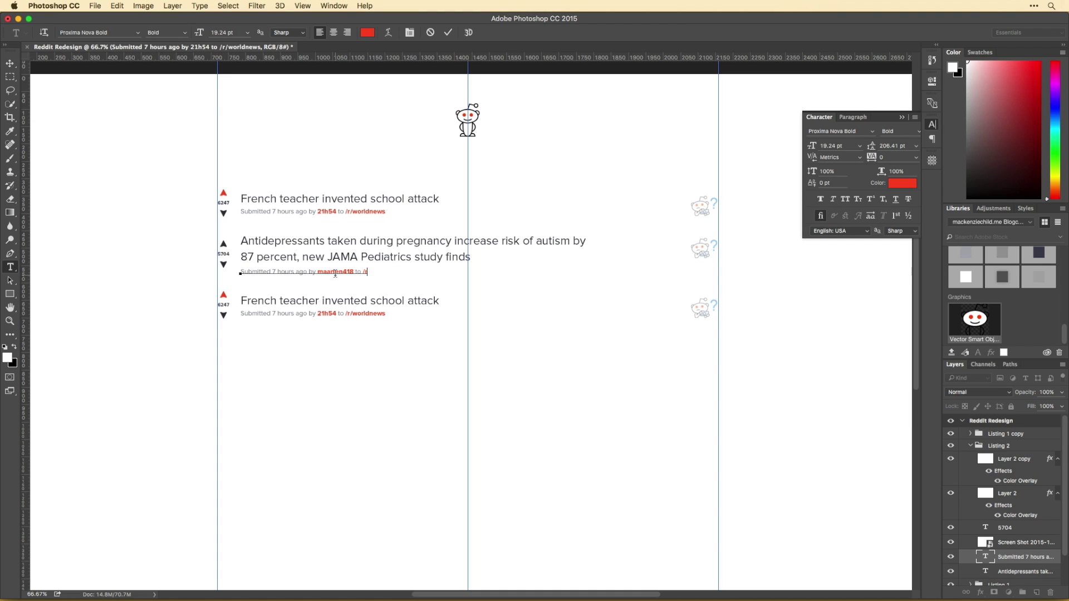
text(/science)
click(335, 300)
key(super+a)
Retitle the third listing as the Star Trek trailer post and replace its username.
text(Star T)
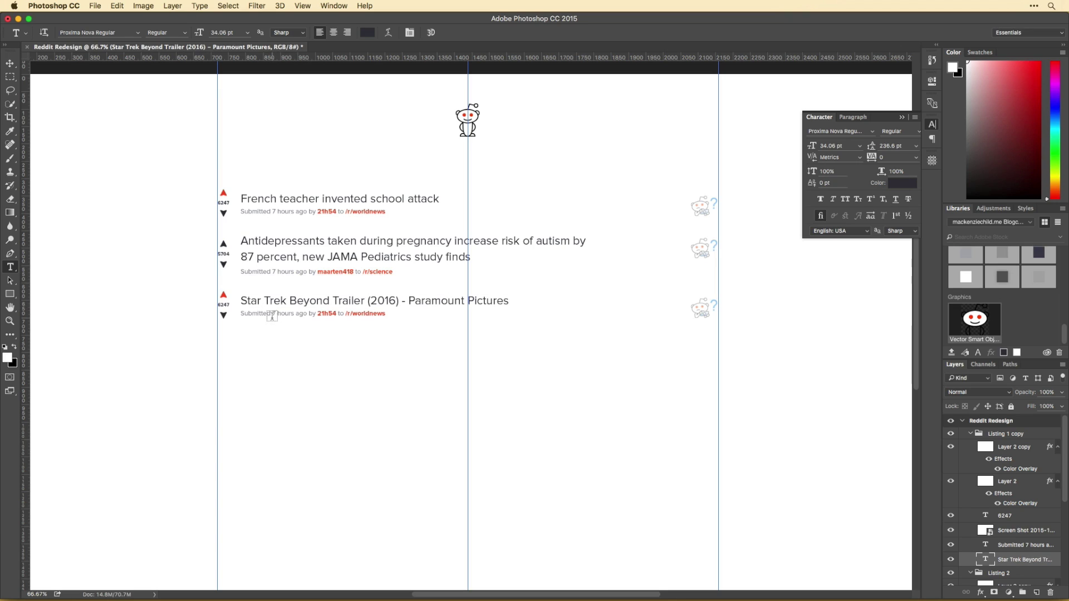
double_click(327, 314)
text(pewpewlazerz)
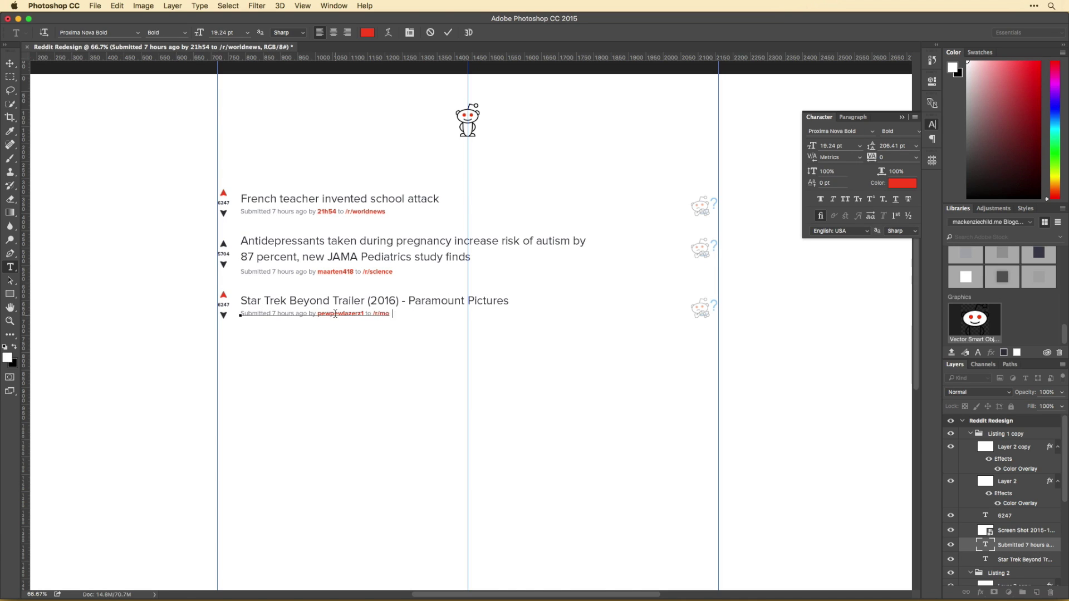
text(vies)
key(ctrl+Return)
Set the third listing's vote count to 5058 and colour its upvote arrow black.
double_click(223, 304)
text(5058)
key(ctrl+Return)
key(v)
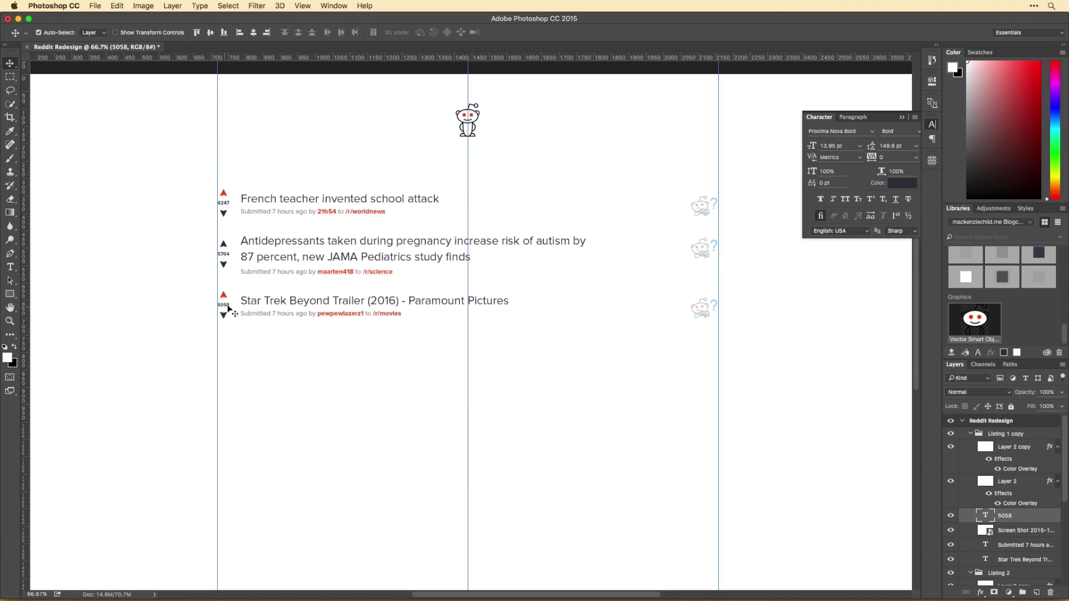
double_click(1020, 503)
click(818, 310)
click(626, 206)
click(945, 293)
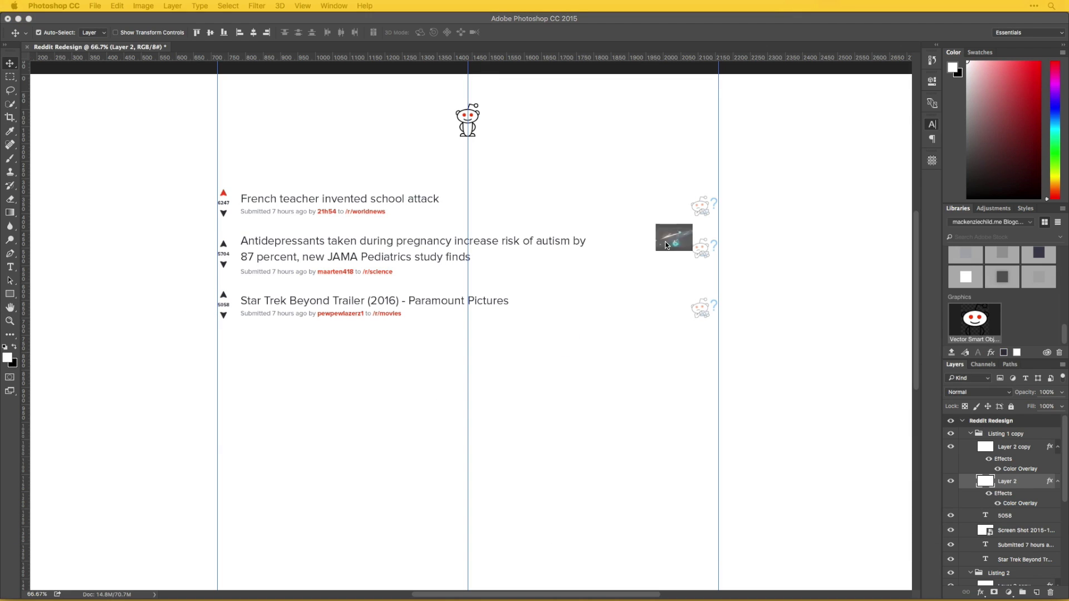
Place the Star Trek image as the third listing's thumbnail beside its title.
drag(667, 245, 701, 326)
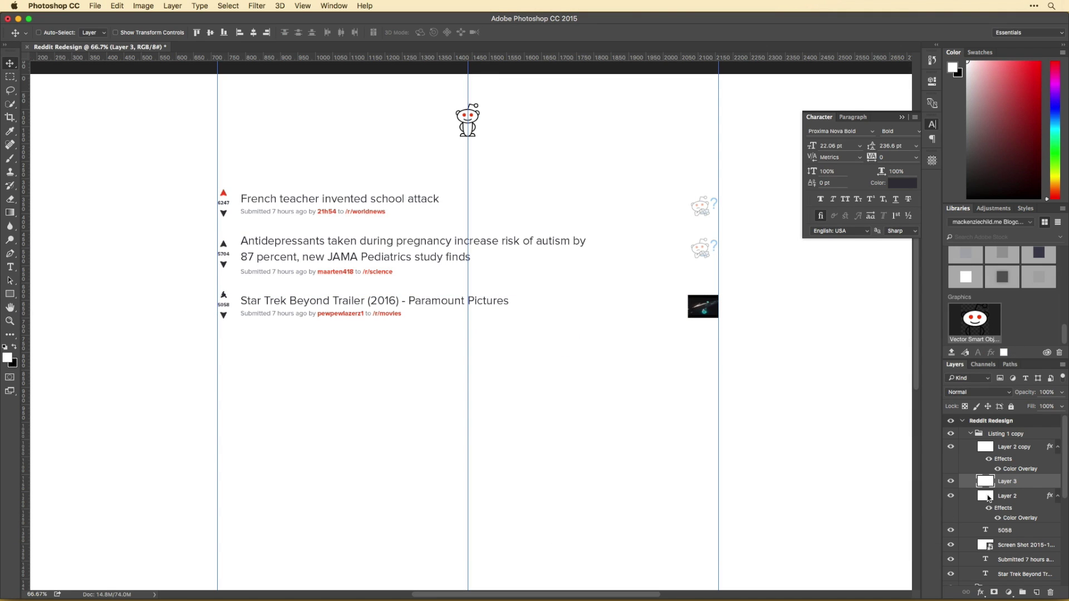
scroll(703, 308, up, 5)
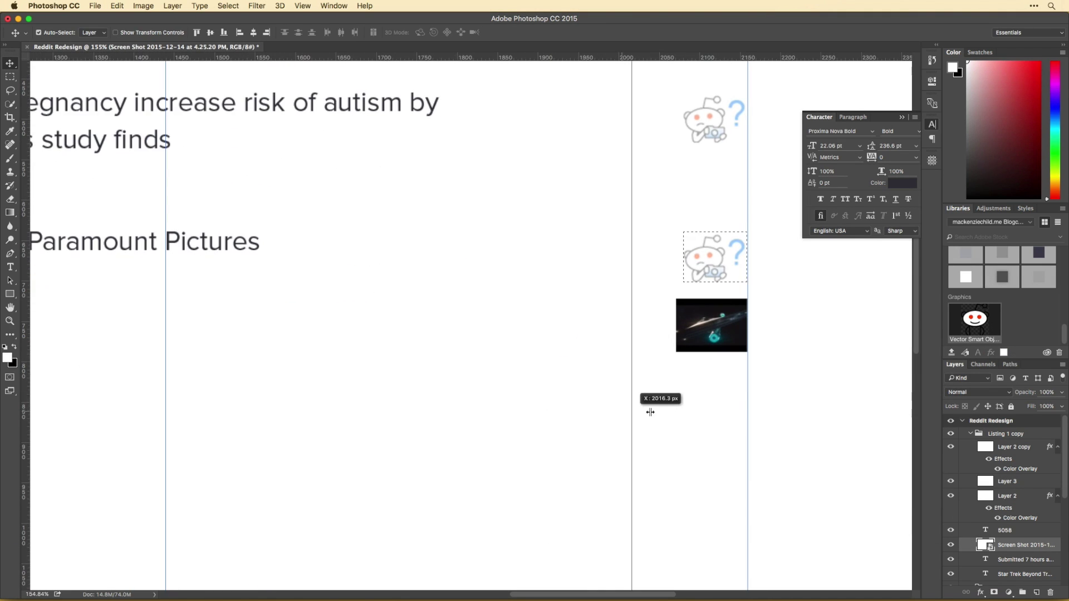
drag(23, 409, 684, 409)
drag(713, 320, 713, 255)
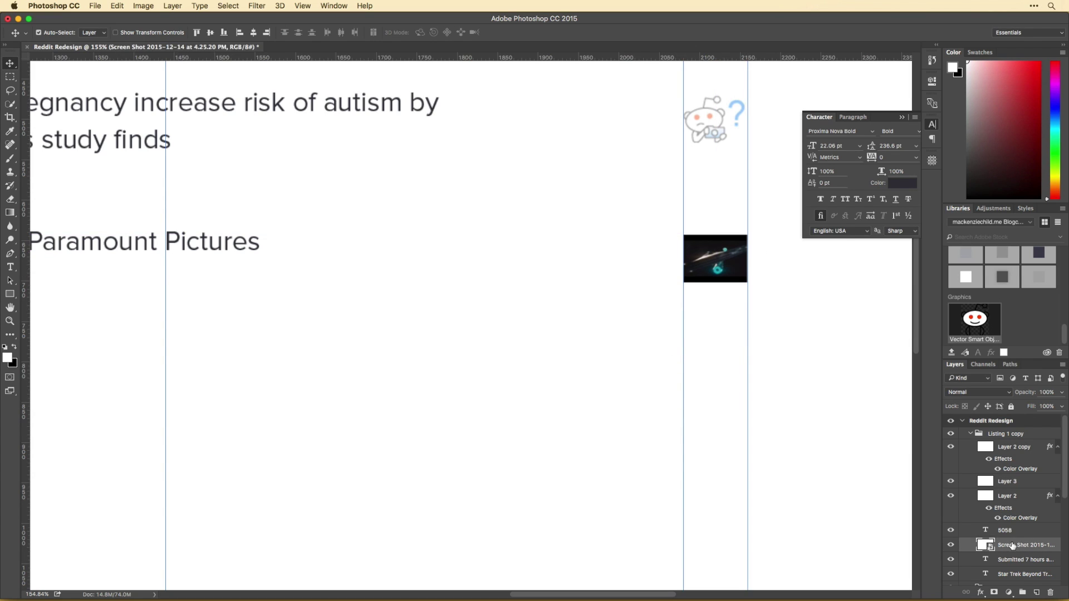
scroll(568, 373, down, 5)
scroll(601, 349, down, 1)
Collapse and rename the listing groups, then nudge the lower listings down for spacing.
click(970, 434)
double_click(1006, 434)
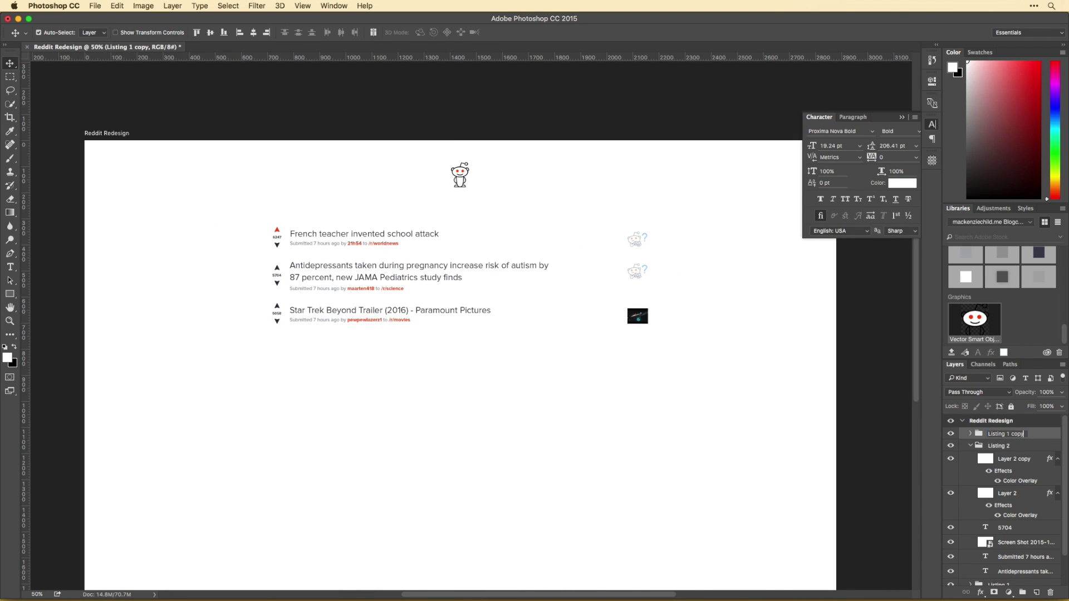
click(970, 446)
key(shift+Down)
key(shift+Down)
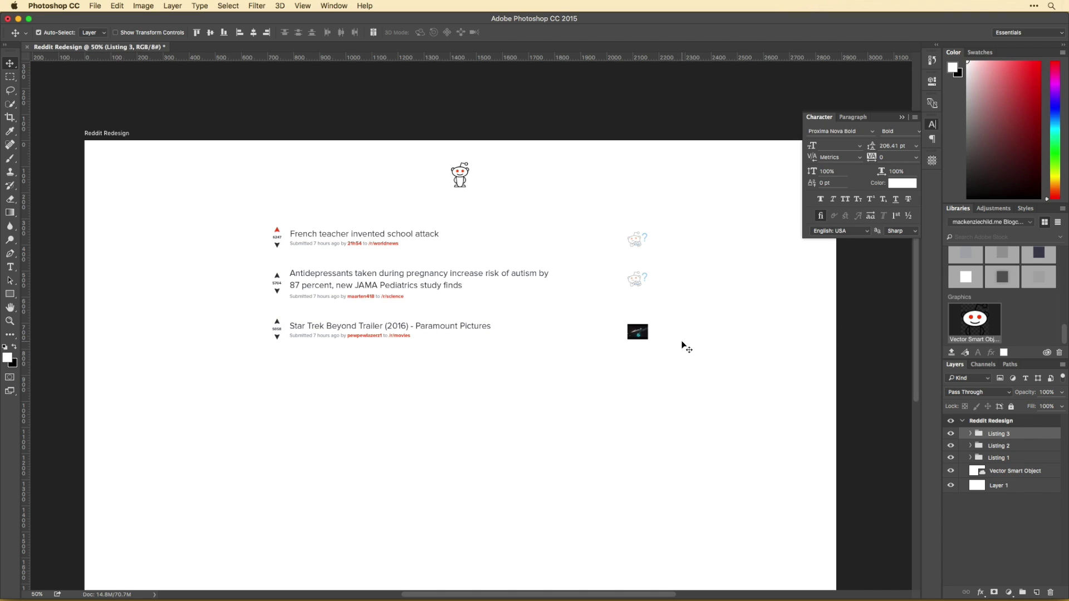
Close the Character panel and move the Reddit logo to the top-left corner.
click(932, 124)
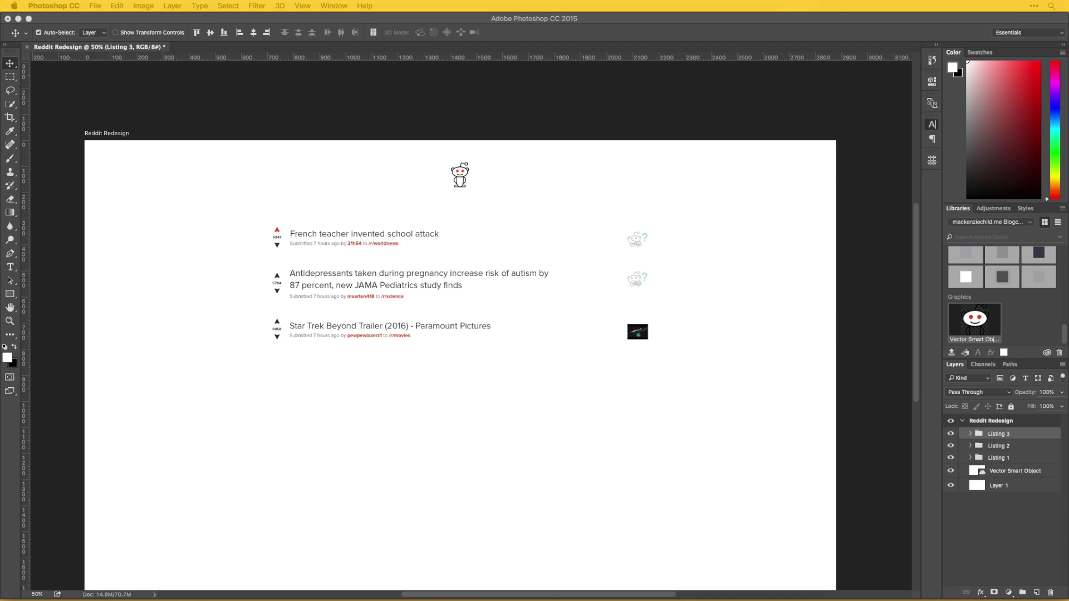
drag(448, 132, 92, 113)
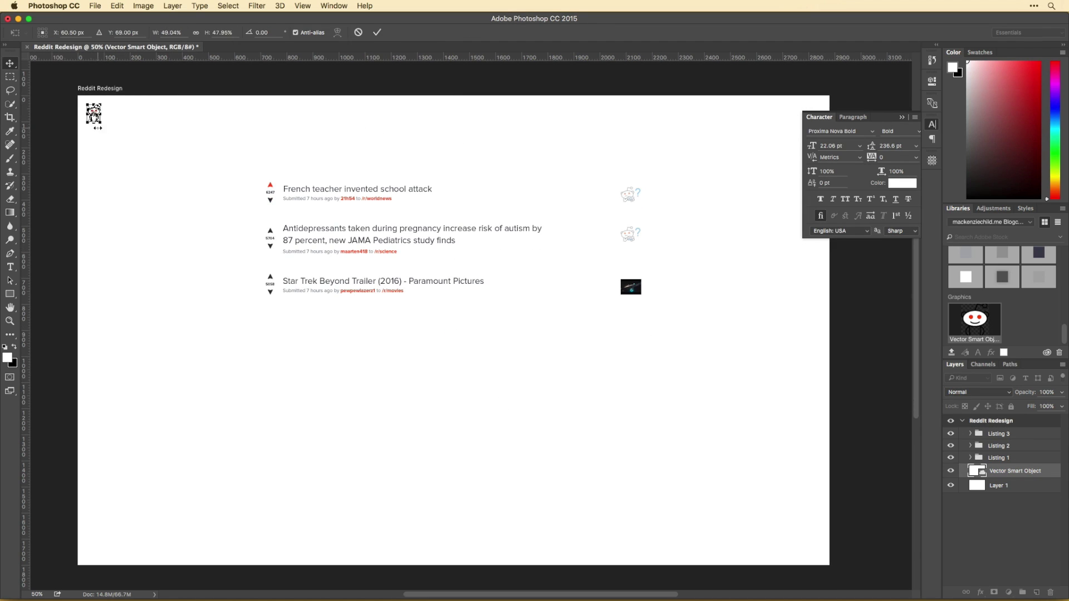
click(413, 207)
Turn a title copy into the 'Submit a new text post, Sign Up, Sign In' links at top-right.
drag(997, 421, 997, 427)
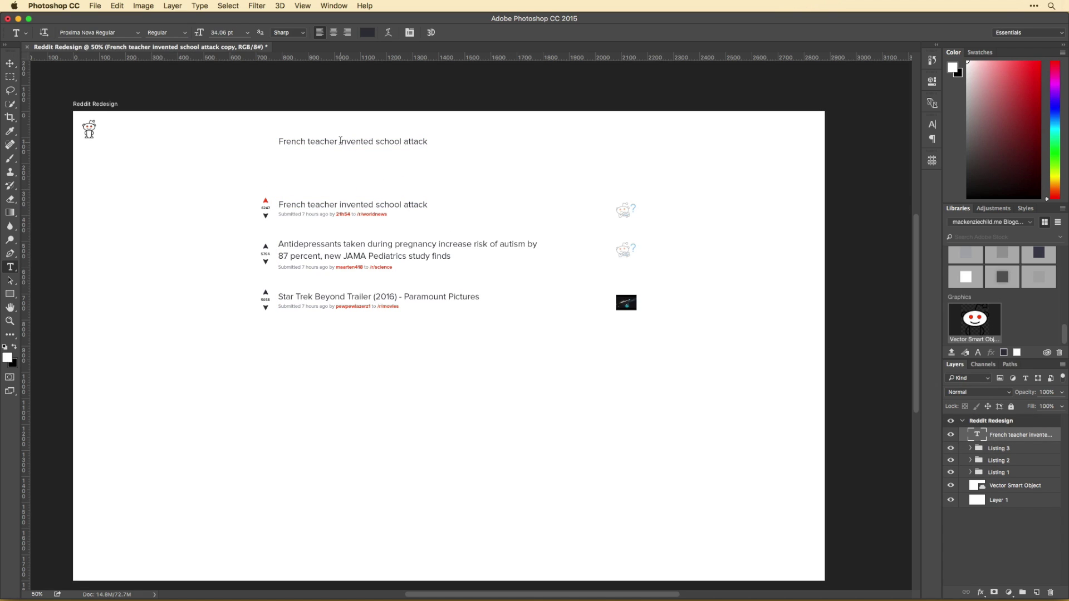
double_click(977, 434)
text(link  )
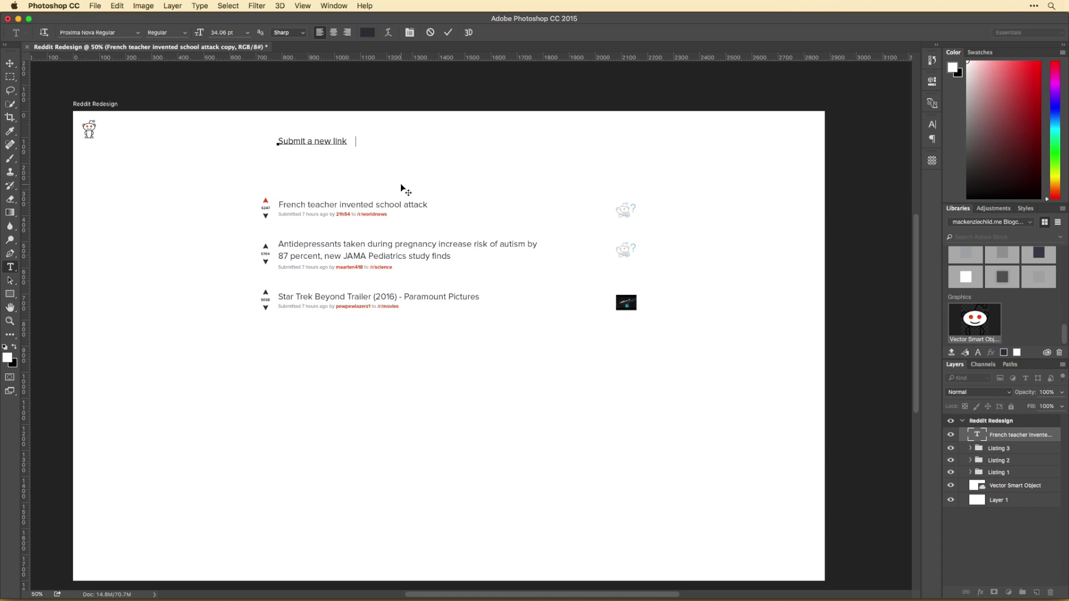
text(  Submit a new text post    Sign Up     Sign In)
key(ctrl+a)
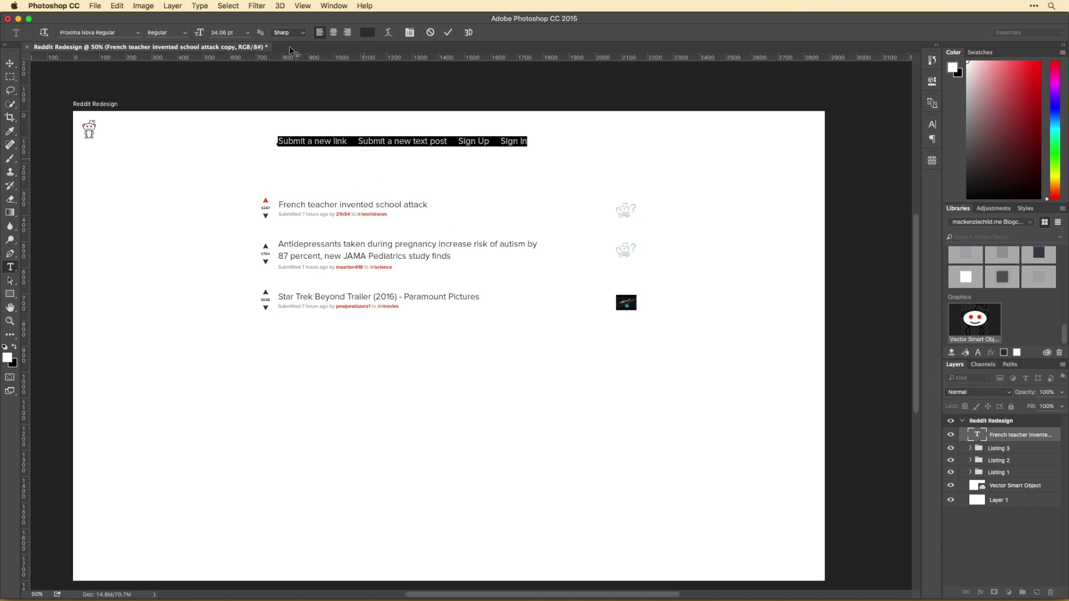
key(v)
drag(190, 145, 202, 135)
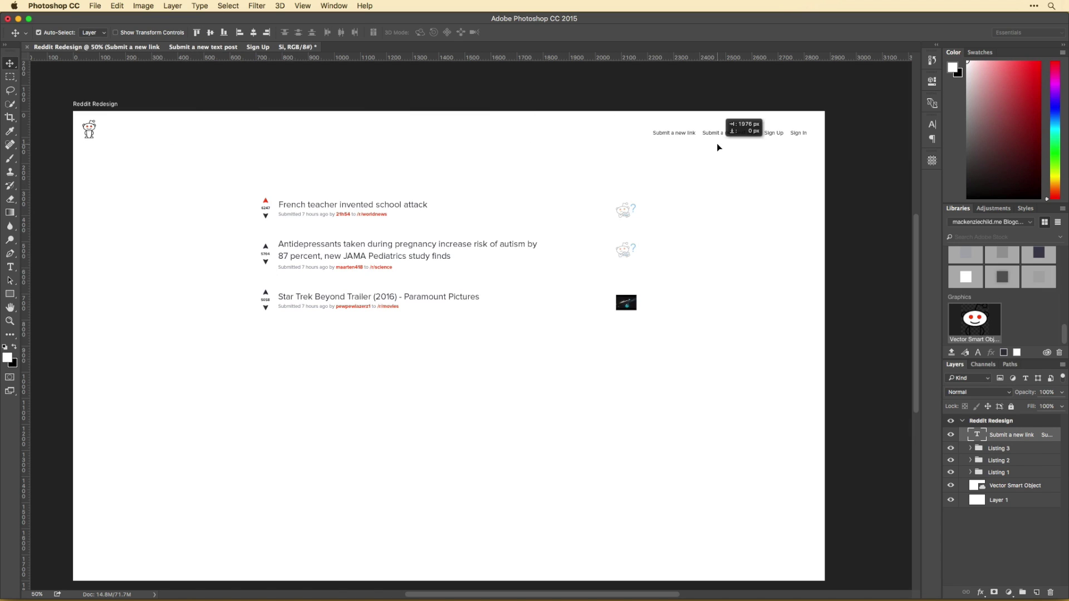
Colour the Sign Up link #fc471e, resize the header links and set the row in place.
key(t)
drag(764, 133, 784, 132)
click(367, 32)
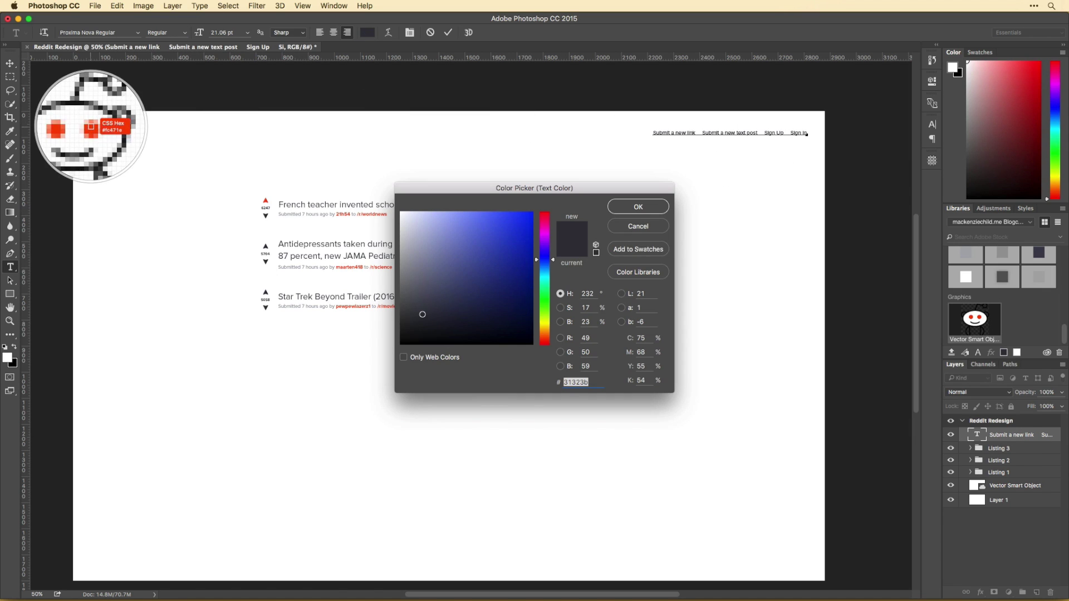
text(fc471e)
key(Return)
click(246, 32)
click(179, 103)
key(ctrl+plus)
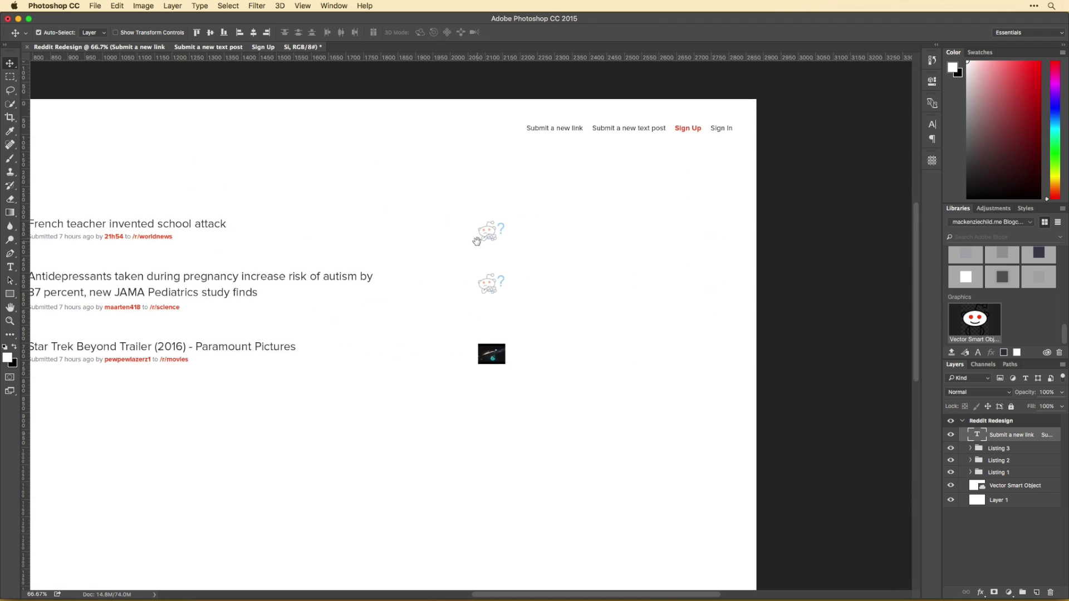
mouse_move(326, 139)
mouse_down()
mouse_move(549, 138)
mouse_move(537, 136)
mouse_up()
Move the three post listings down about 66 px with Free Transform.
scroll(546, 151, left, 8)
scroll(556, 162, right, 6)
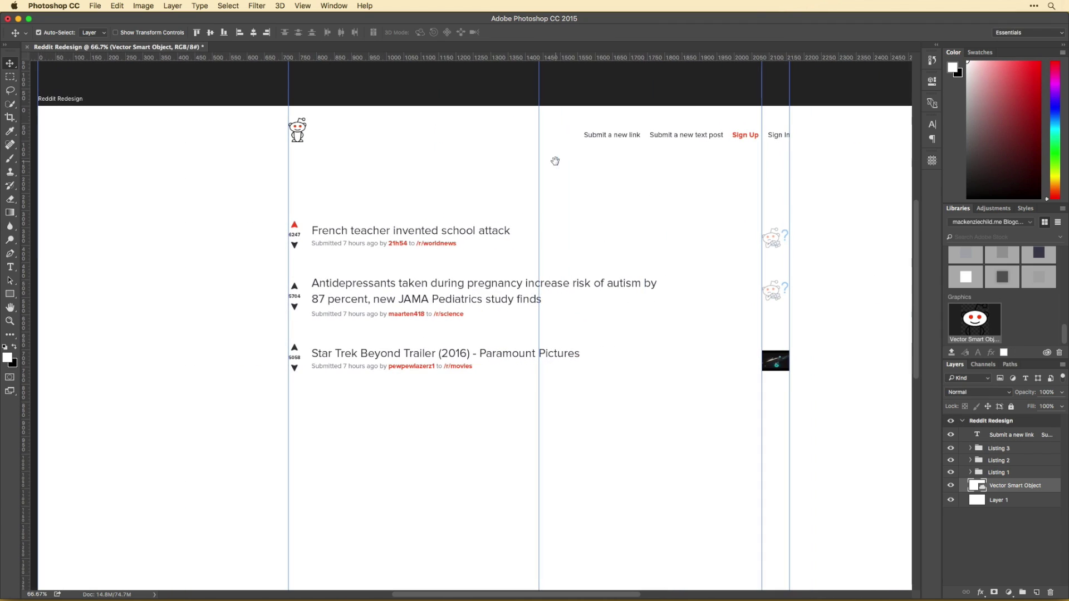
scroll(685, 195, up, 2)
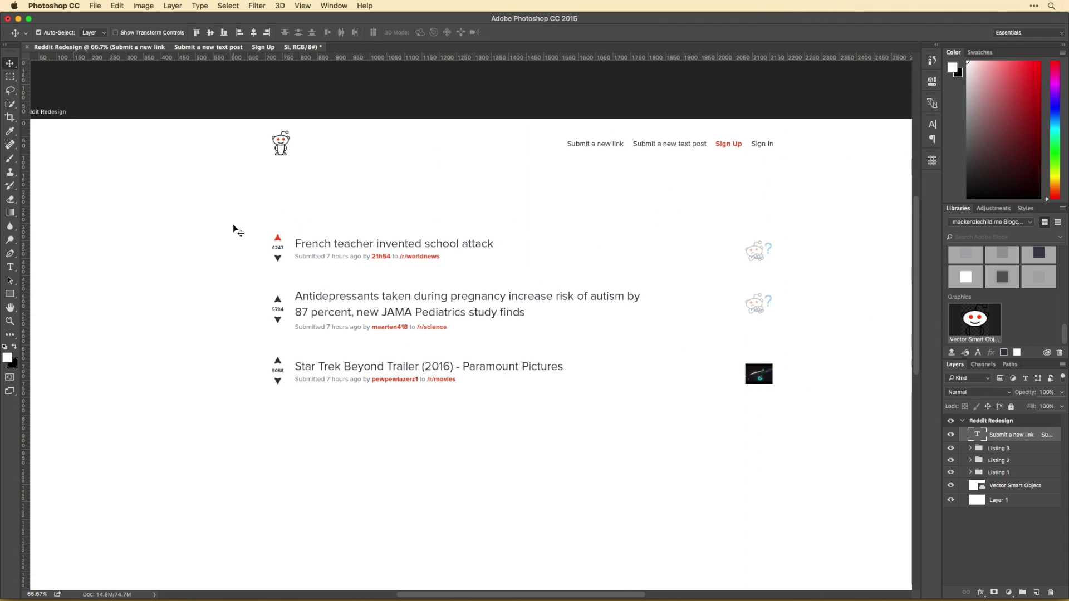
drag(232, 231, 780, 423)
key(ctrl+t)
drag(557, 294, 557, 319)
key(Return)
Place a copy of the header links row above the listings and retype its text.
drag(594, 145, 301, 228)
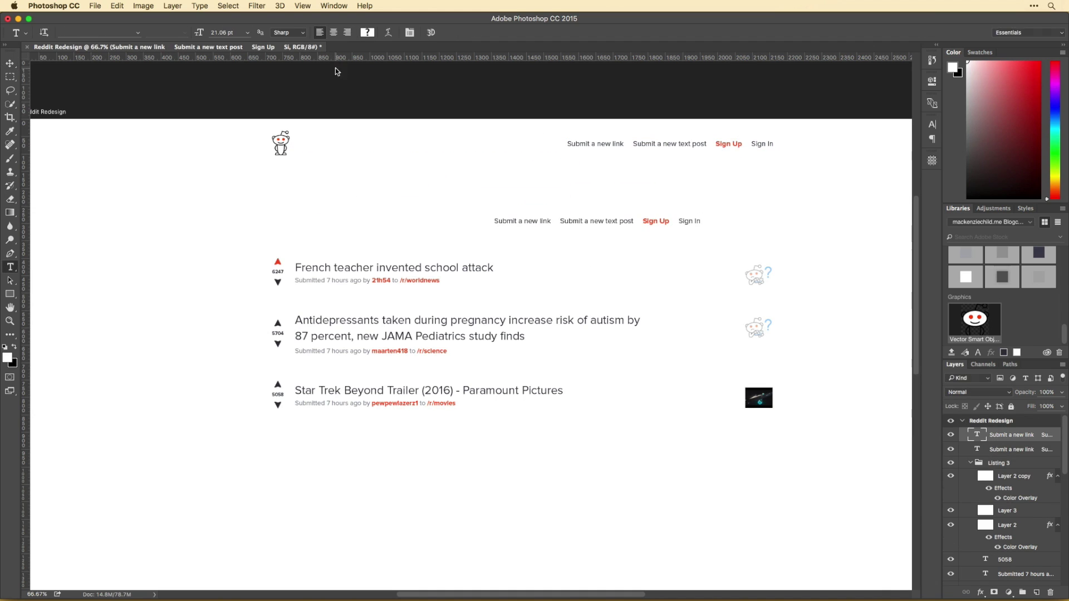
double_click(358, 227)
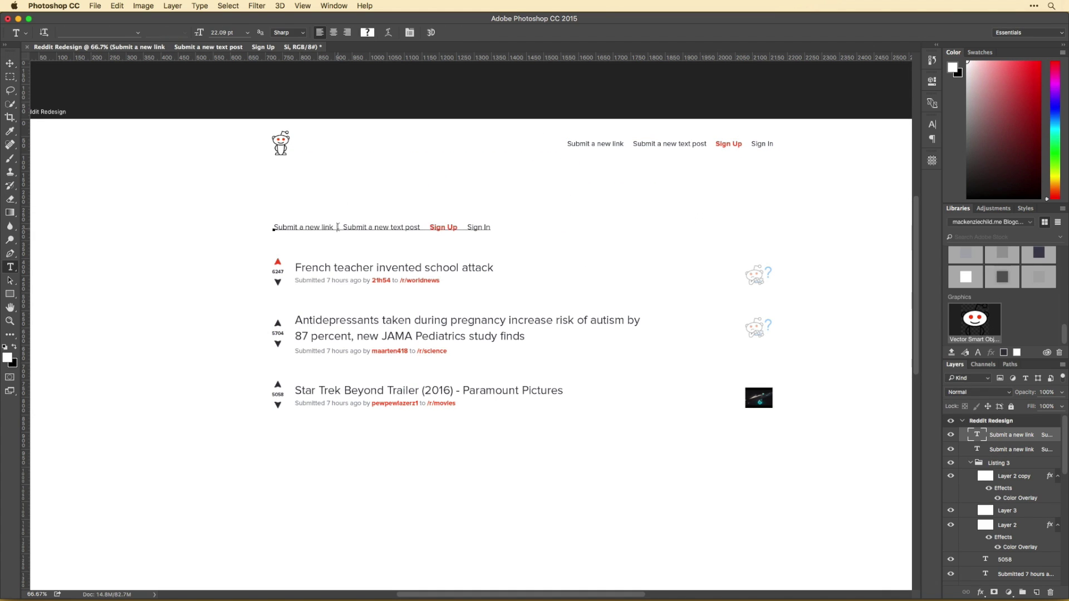
key(ctrl+a)
key(Escape)
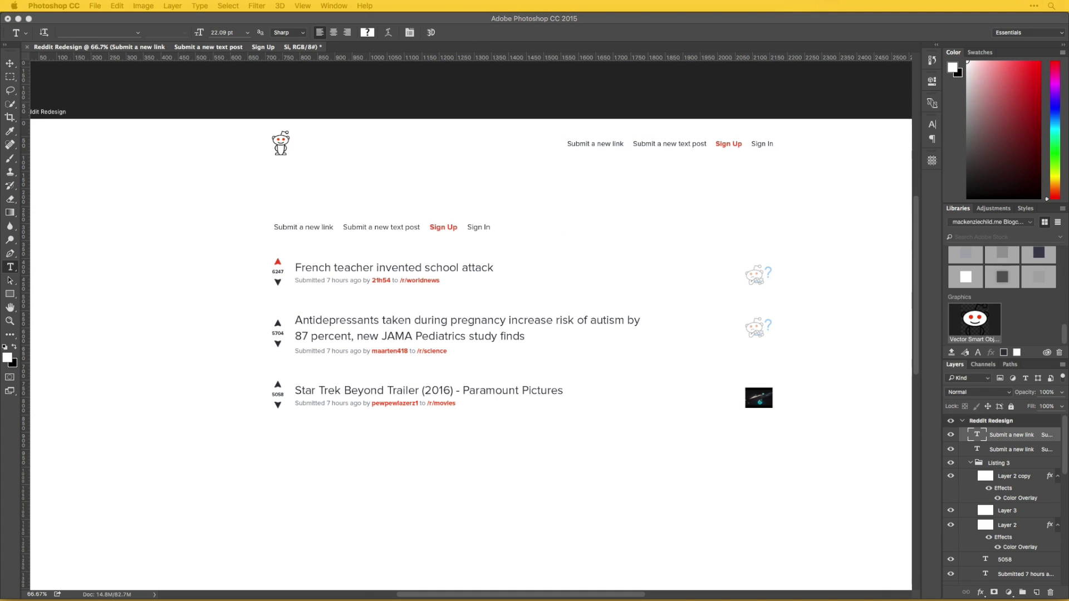
click(350, 227)
key(ctrl+a)
text(F)
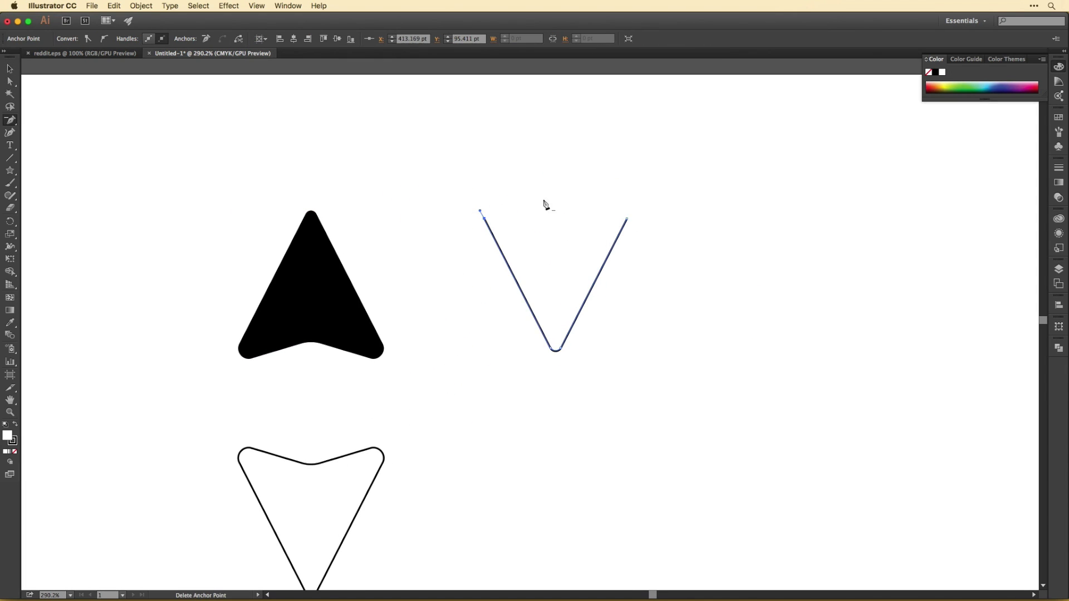
text(v)
Select the whole V-shaped chevron path with the Selection tool.
click(112, 39)
drag(364, 181, 606, 254)
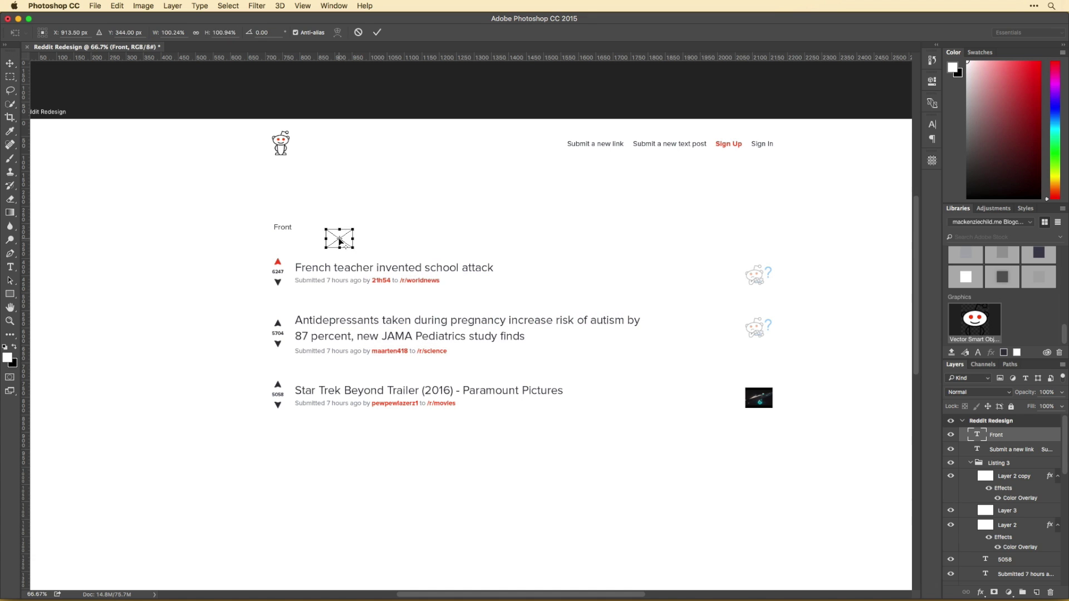
Commit the pasted chevron and scale it down to match the word Front.
key(Return)
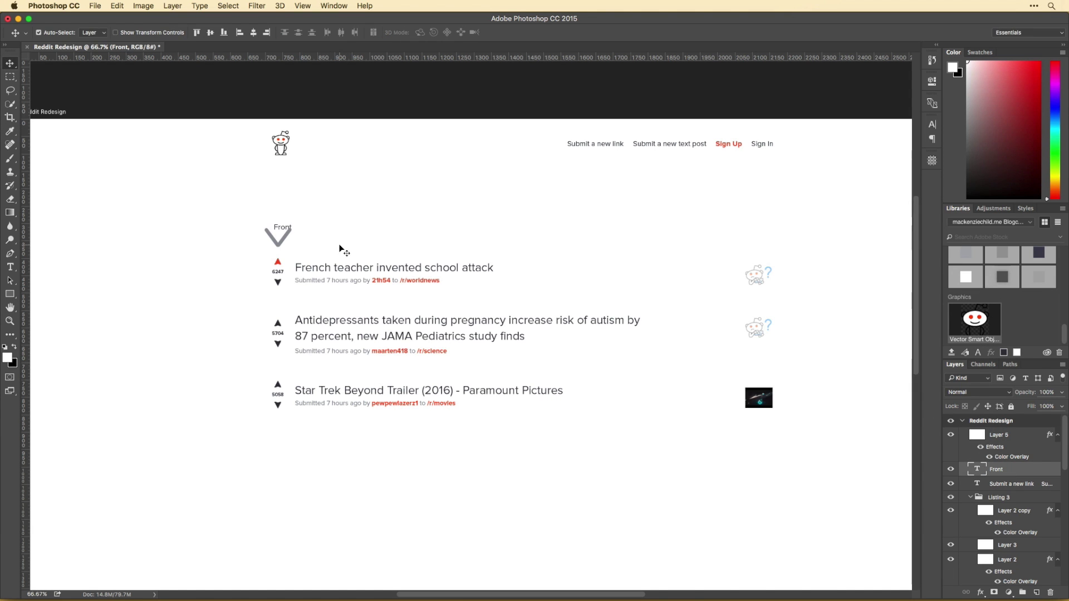
key(ctrl+t)
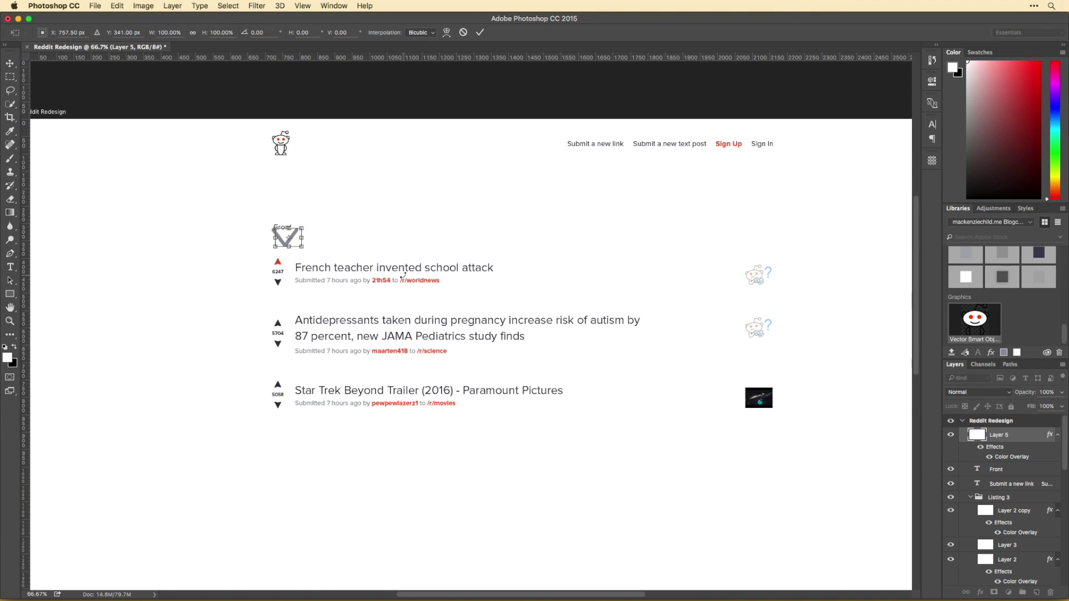
key(ctrl+plus)
key(ctrl+plus)
key(ctrl+plus)
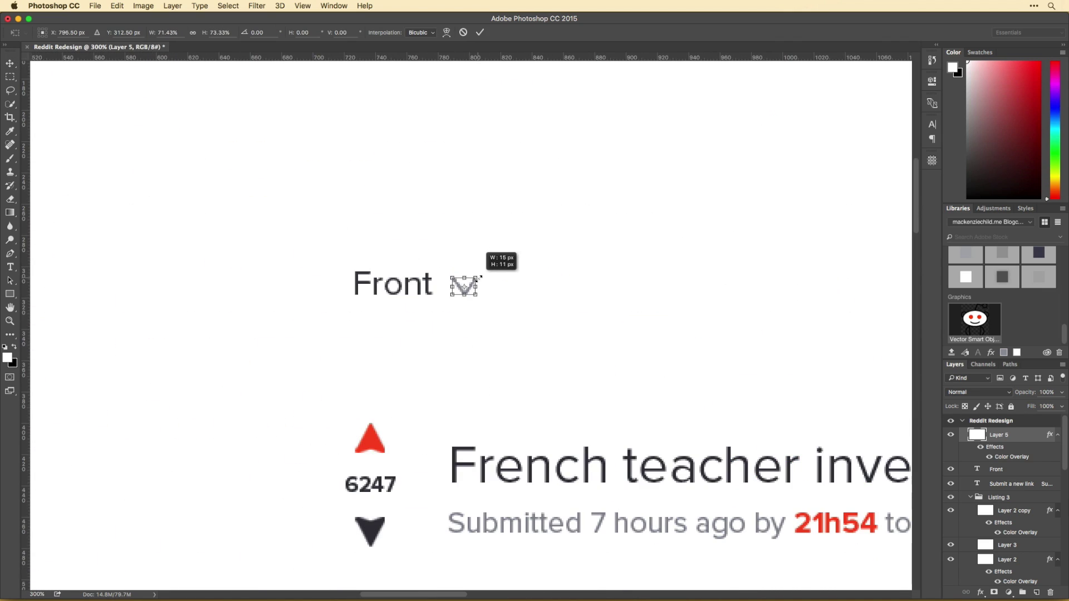
key(ctrl+1)
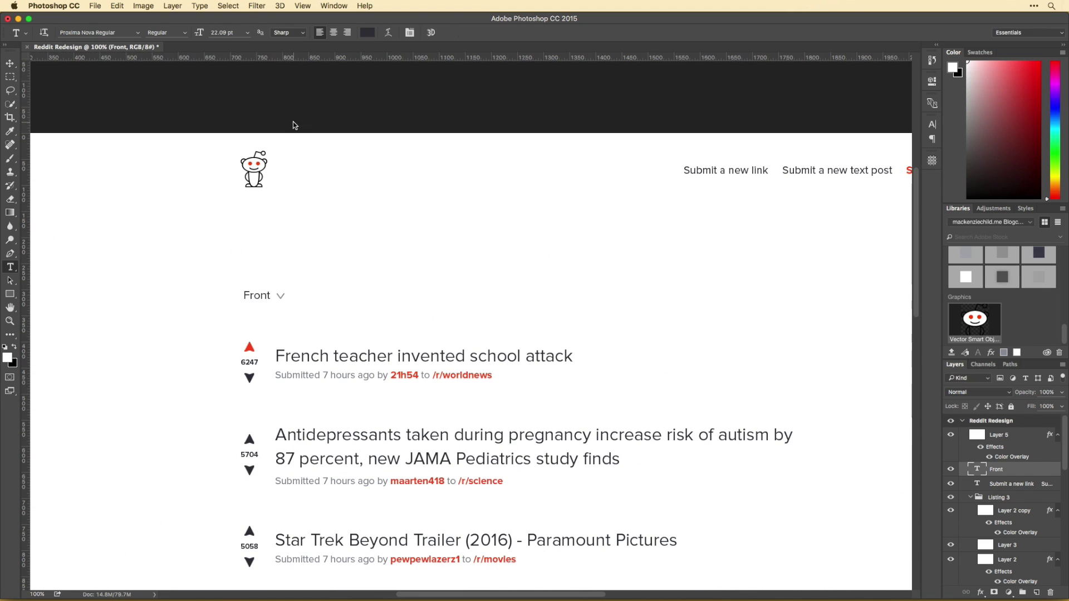
Make the word Front red (#fc471e).
key(t)
double_click(272, 295)
click(367, 32)
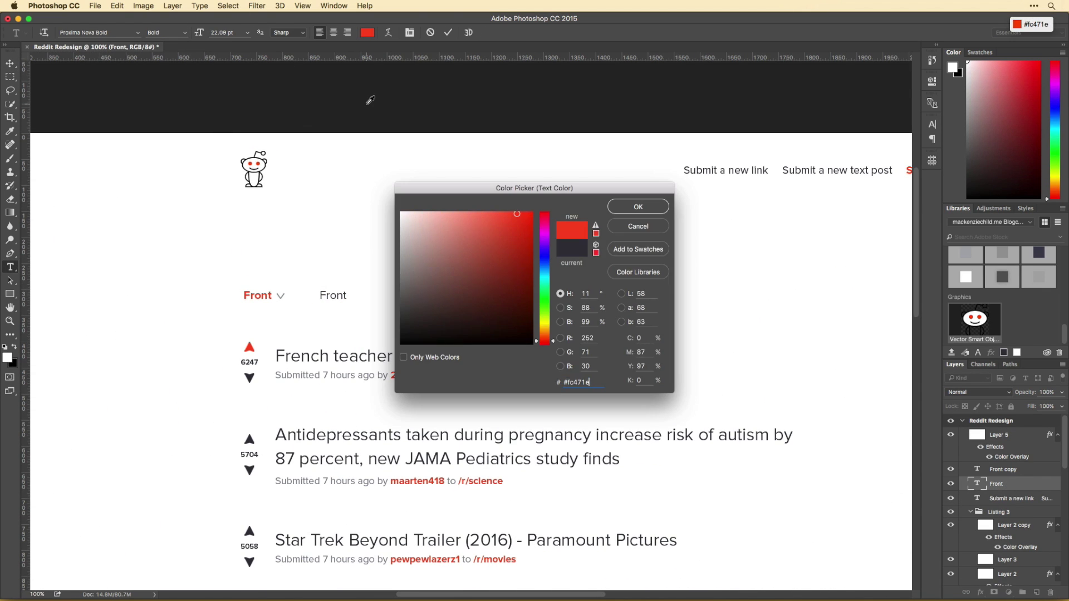
key(Return)
Rewrite the Front copy as the sort tabs Hot through Promoted, with Hot in the logo's red.
double_click(343, 296)
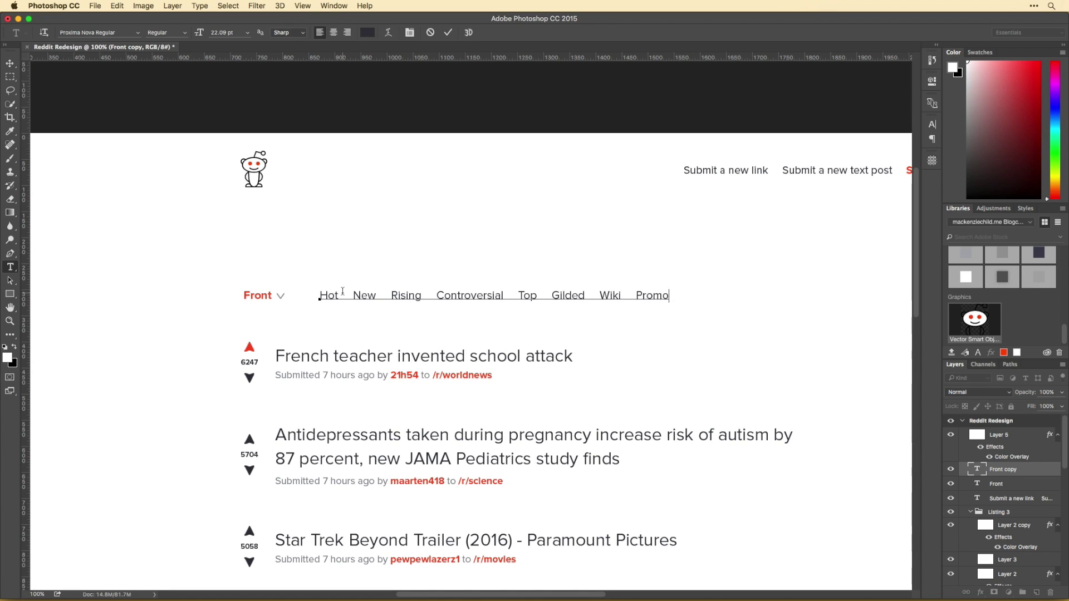
text(ted)
key(ctrl+a)
key(ctrl+Return)
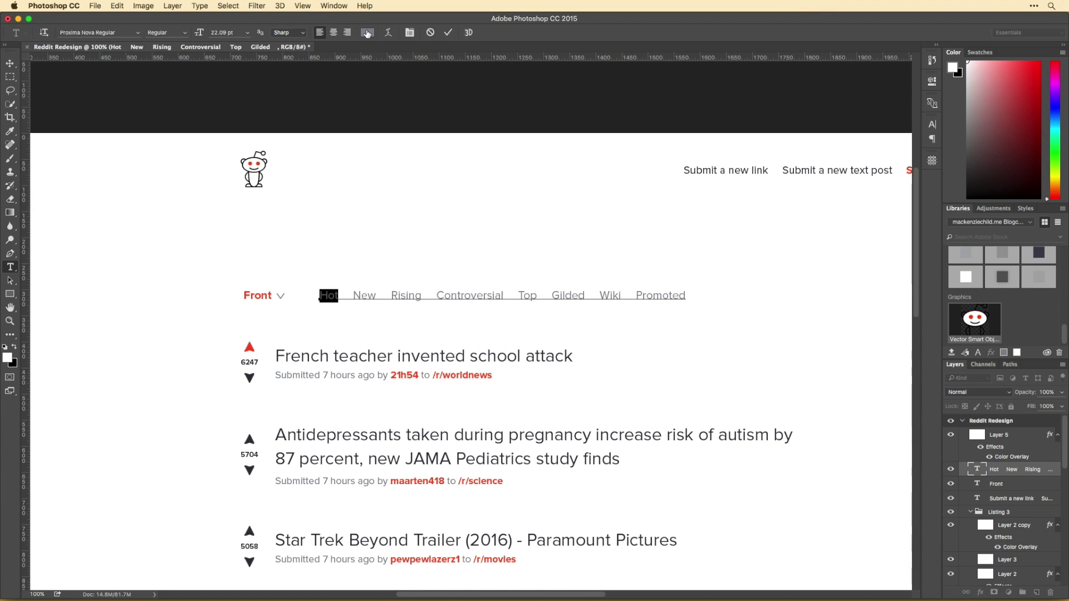
click(365, 32)
click(259, 166)
key(Return)
key(ctrl+minus)
Slide the sort tabs right to the content edge and nudge the header links down slightly.
key(v)
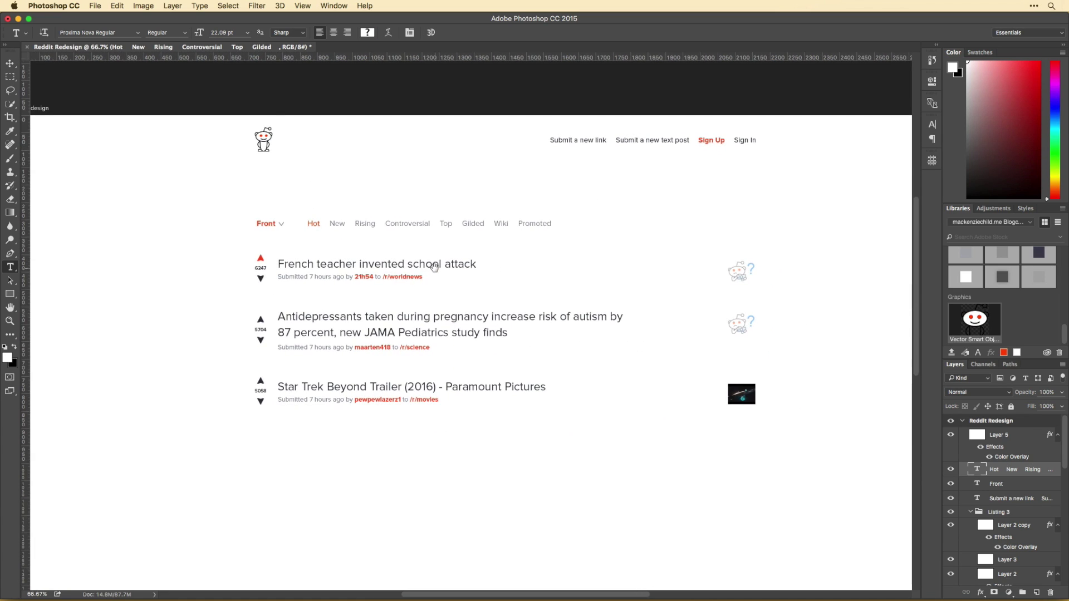
drag(521, 239, 720, 240)
key(ctrl+semicolon)
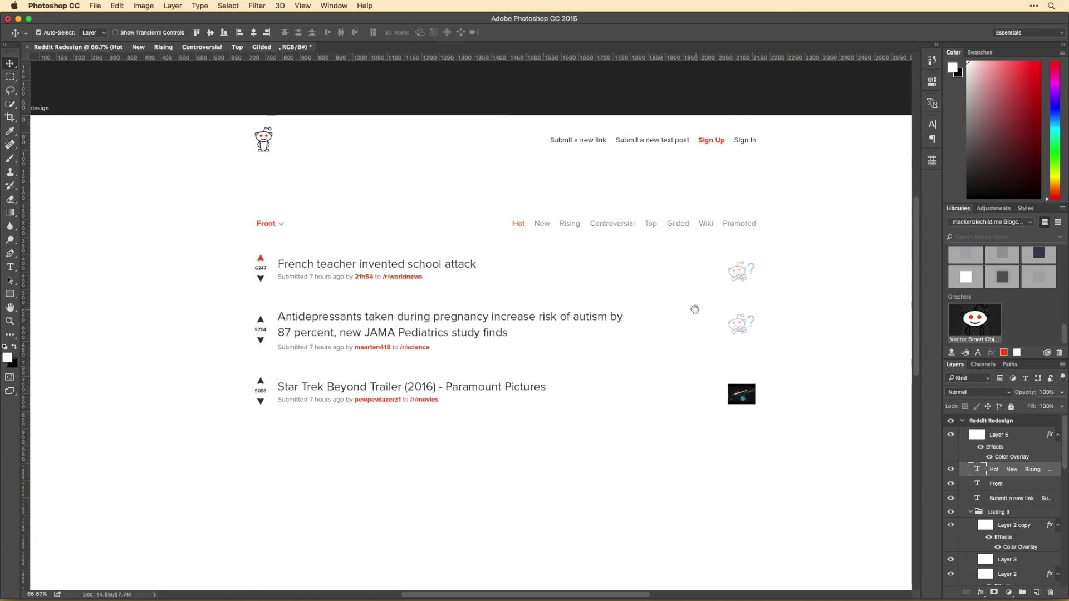
scroll(411, 275, right, 2)
key(ctrl+minus)
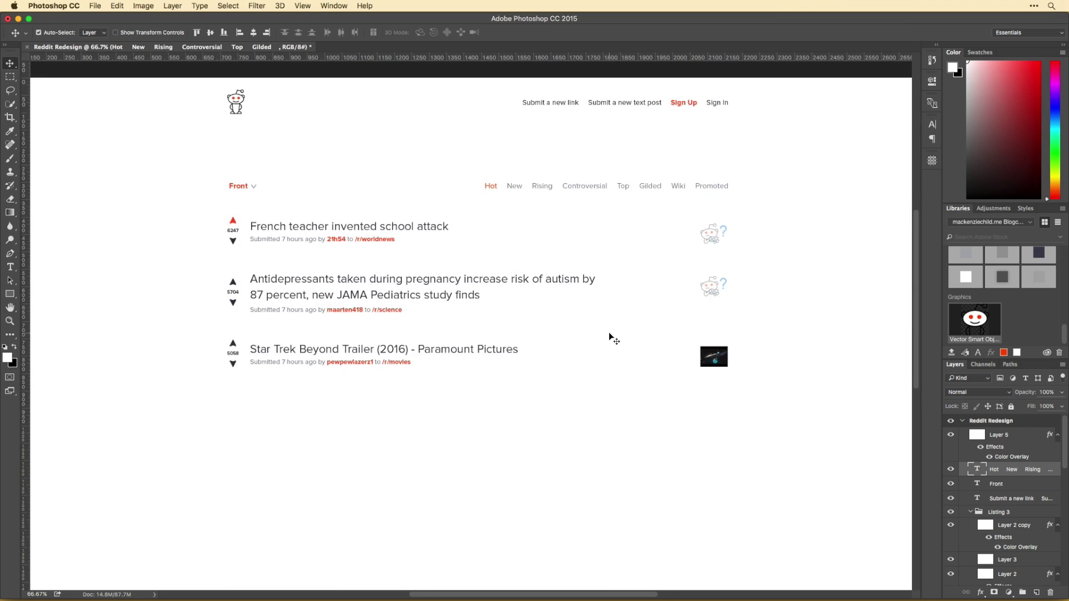
drag(536, 162, 536, 163)
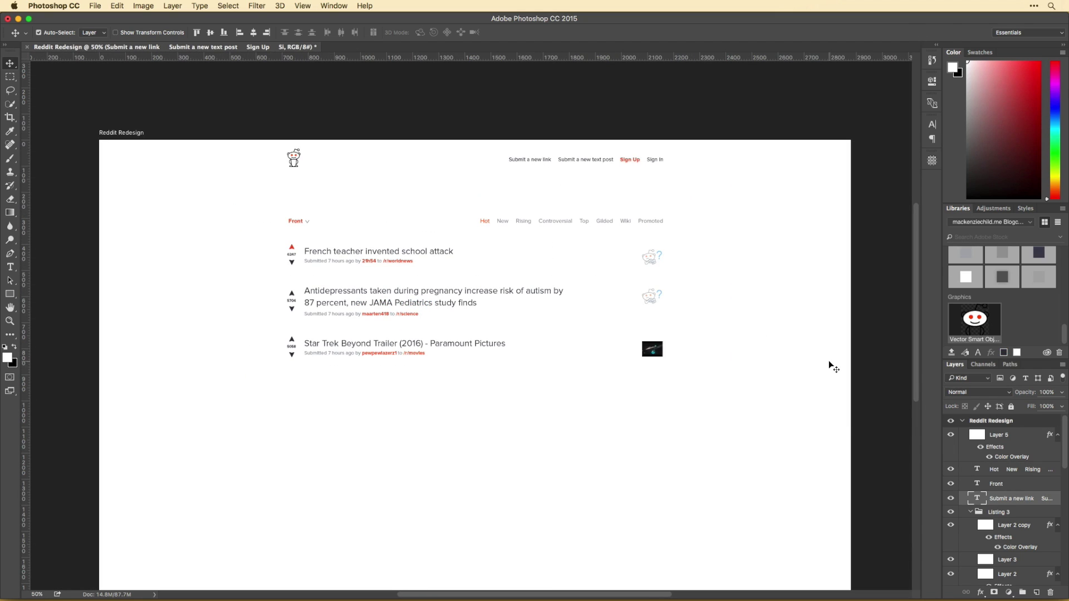
Draw a separator line under the sort tabs and move the tab row and listings up about 38 px.
key(Escape)
key(ctrl+semicolon)
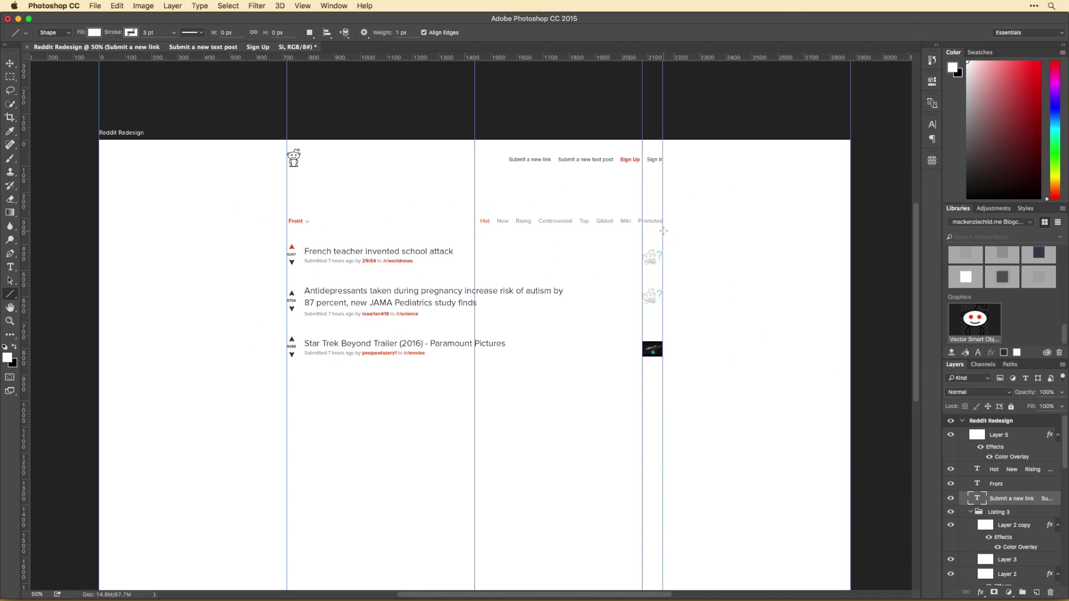
drag(285, 234, 285, 235)
key(v)
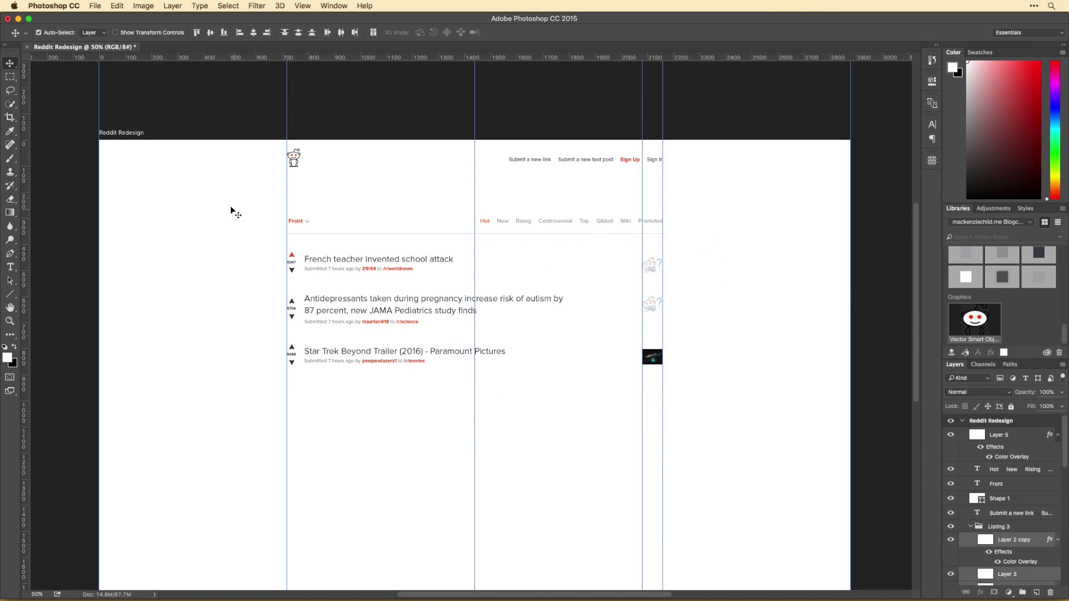
drag(231, 210, 700, 406)
key(shift+Up)
key(shift+Up)
key(shift+Up)
Set the separator to 10% opacity and duplicate it up toward the header links.
click(359, 212)
key(1)
key(shift+Up)
key(shift+Up)
key(shift+Up)
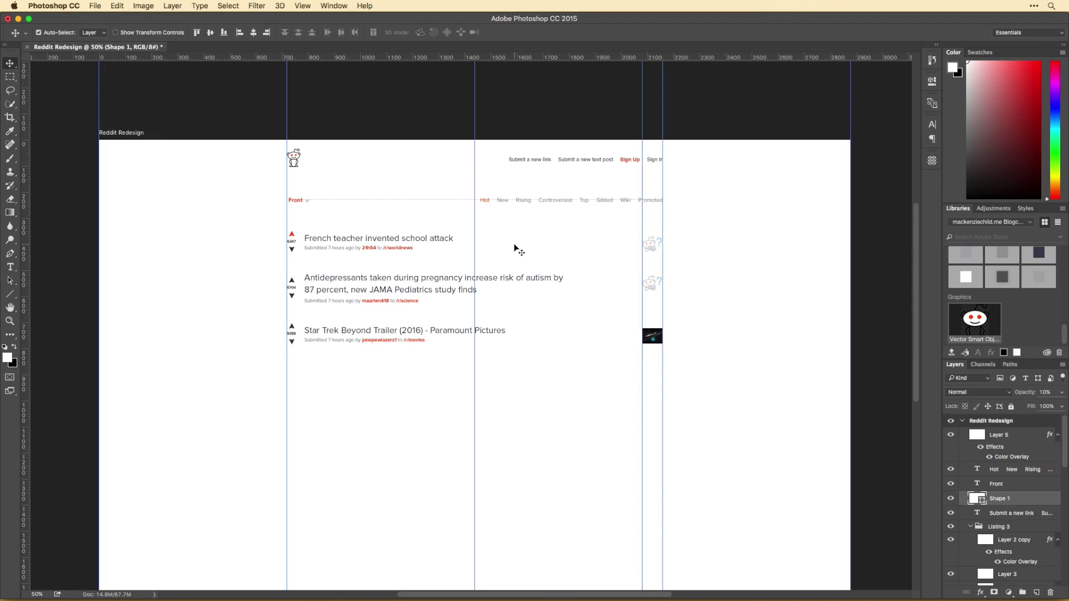
key(ctrl+semicolon)
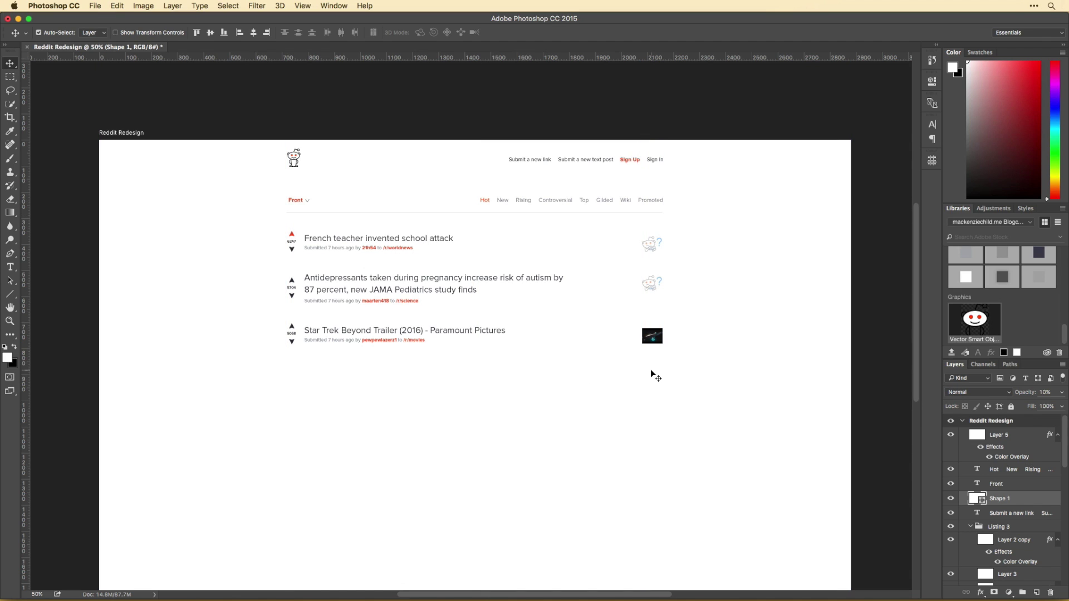
drag(502, 253, 491, 245)
key(ctrl+j)
key(shift+Up)
key(shift+Up)
key(shift+Up)
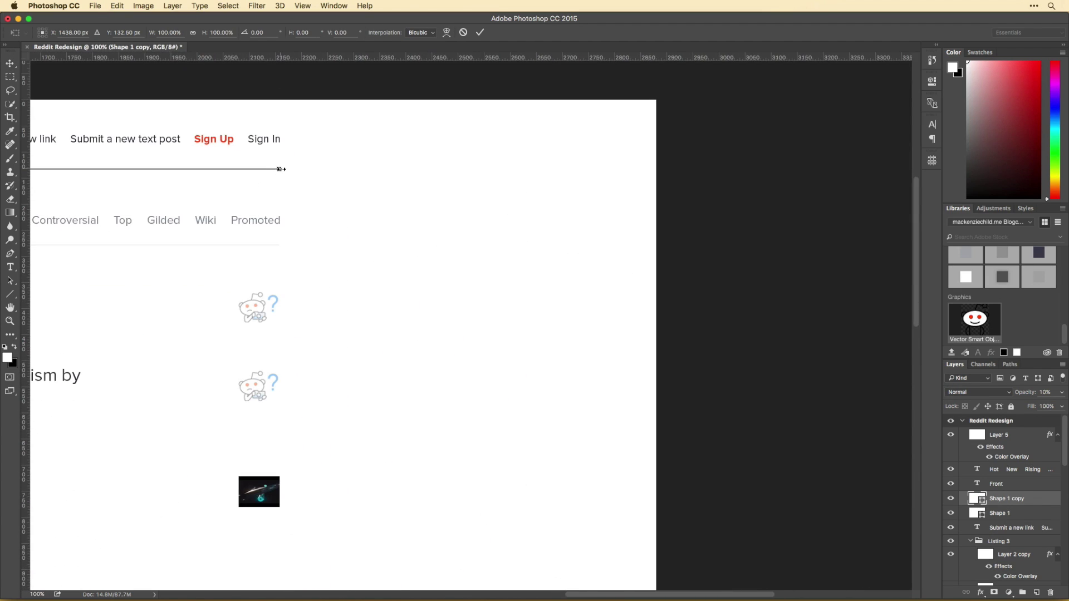
Inspect the separator lines and undo the last two separator changes.
mouse_move(573, 265)
mouse_down()
mouse_move(298, 345)
mouse_move(542, 281)
mouse_up()
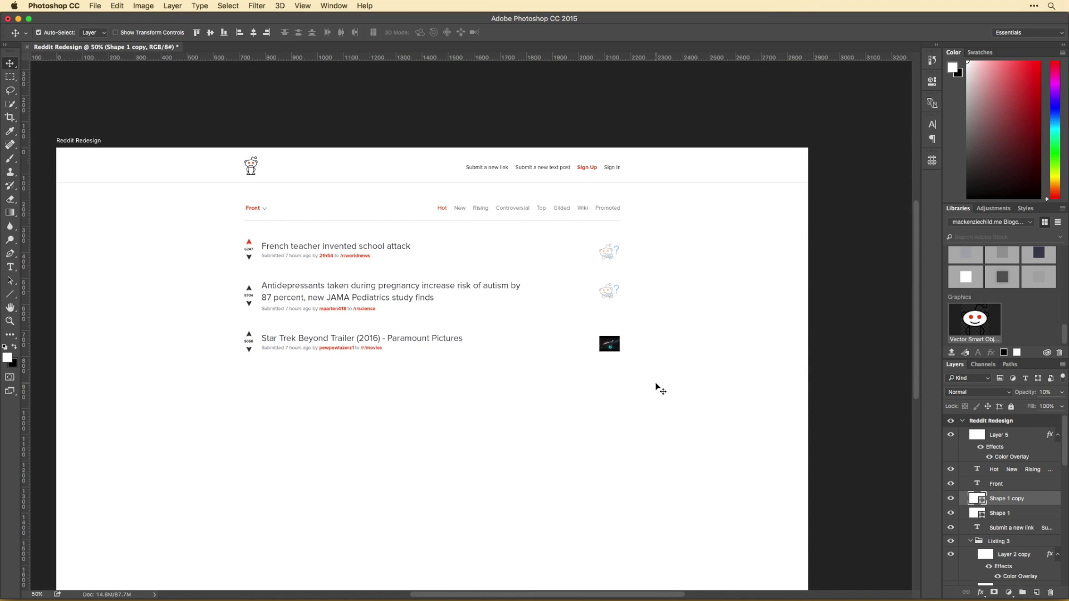
key(alt+bracketleft)
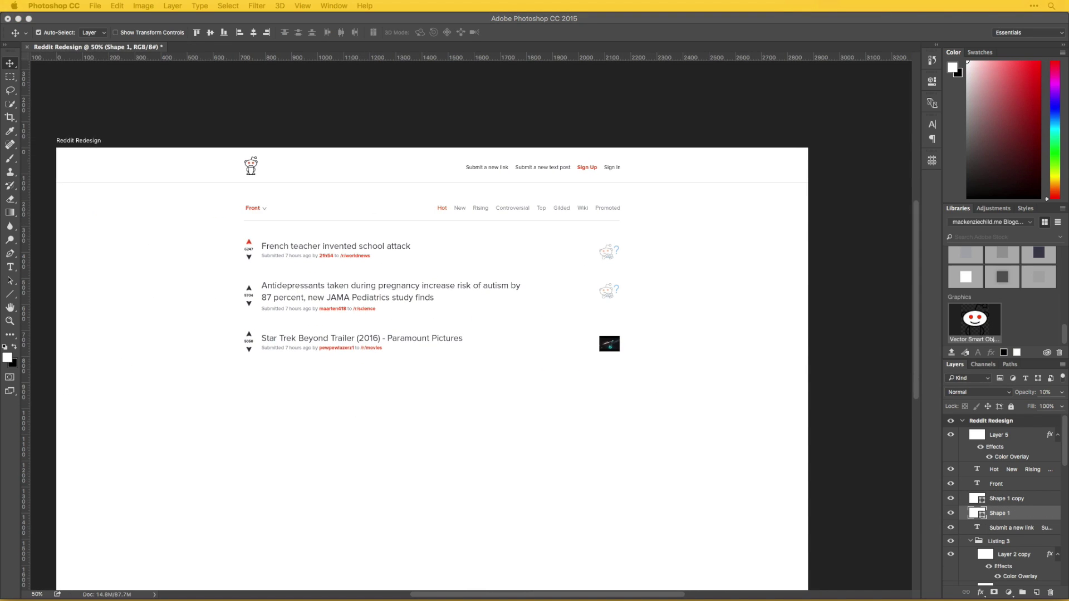
click(439, 208)
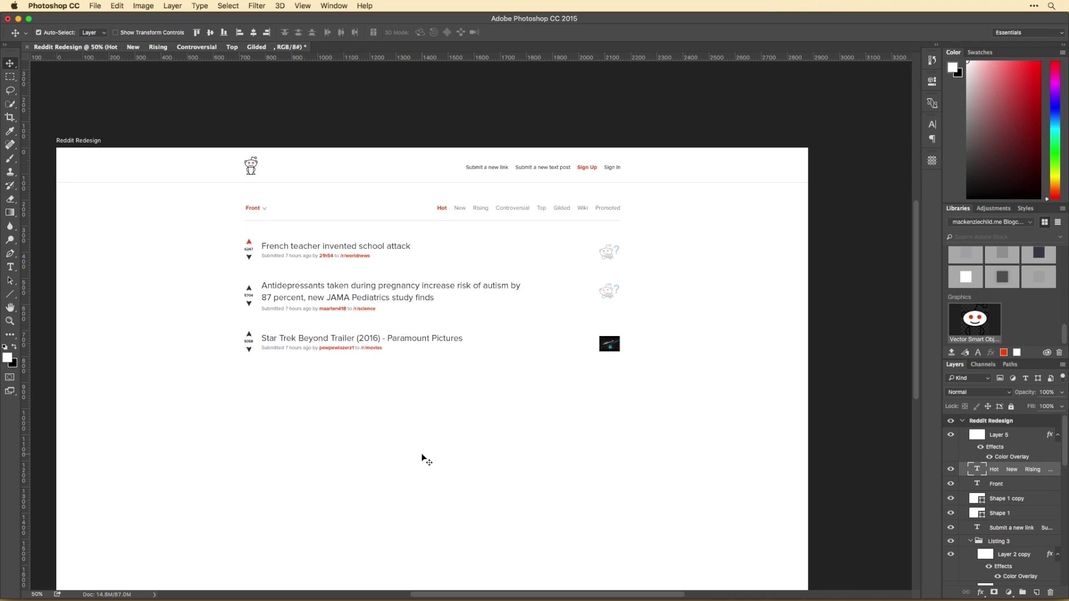
key(ctrl+alt+z)
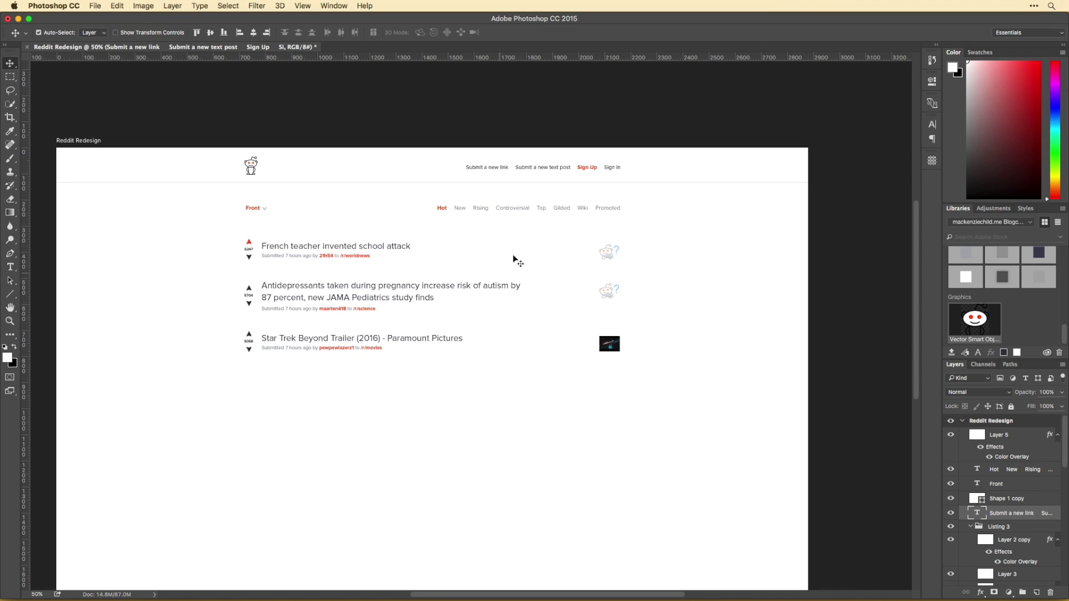
key(ctrl+alt+z)
key(ctrl+alt+z)
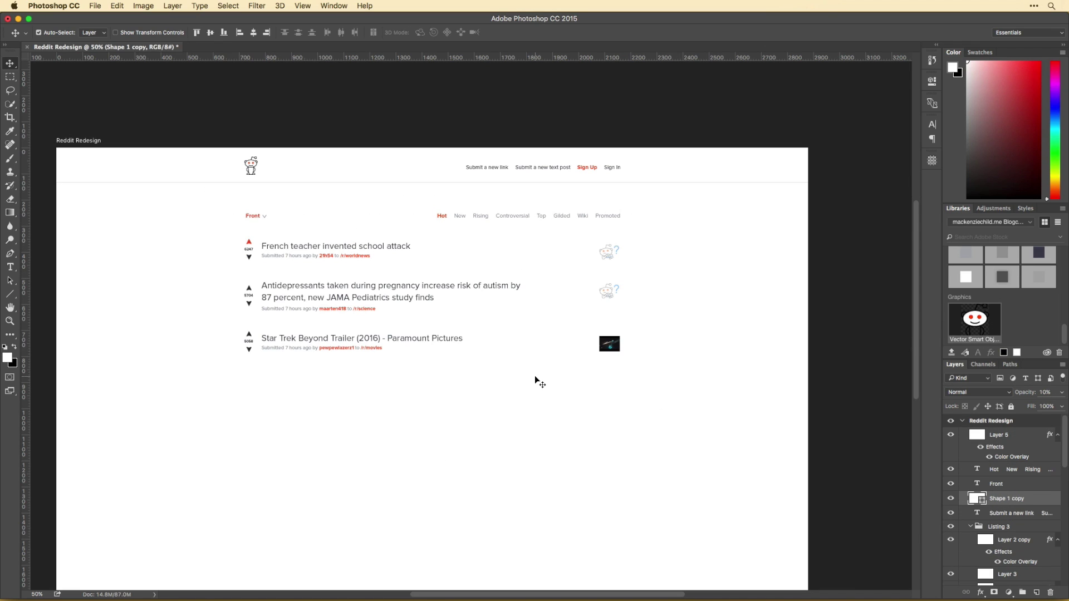
Duplicate the three post listings further down the page.
scroll(587, 412, down, 1)
drag(691, 343, 234, 208)
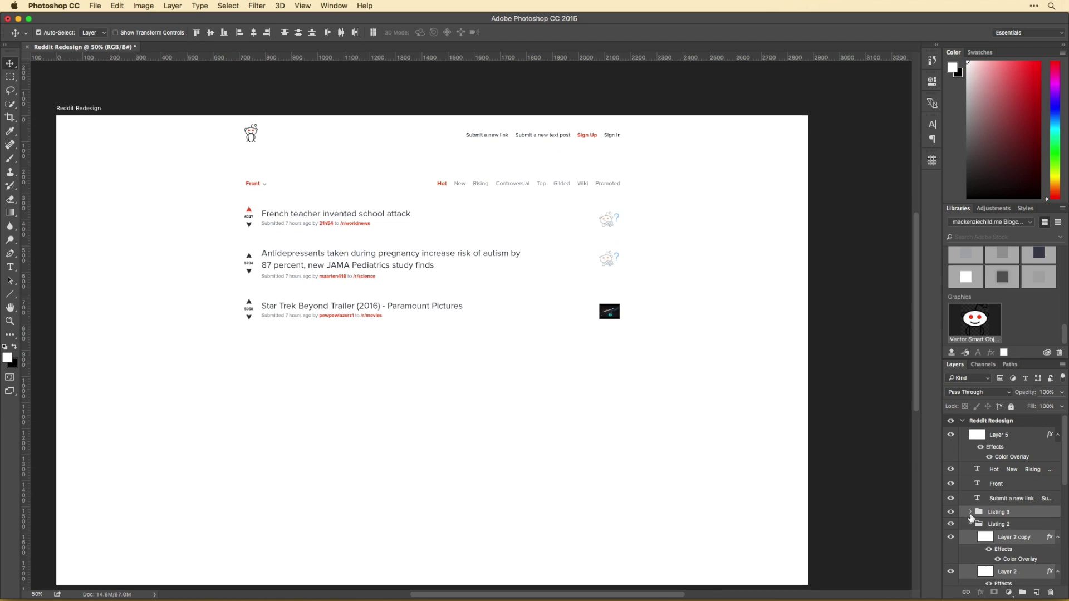
alt+drag(508, 305, 556, 443)
key(Down)
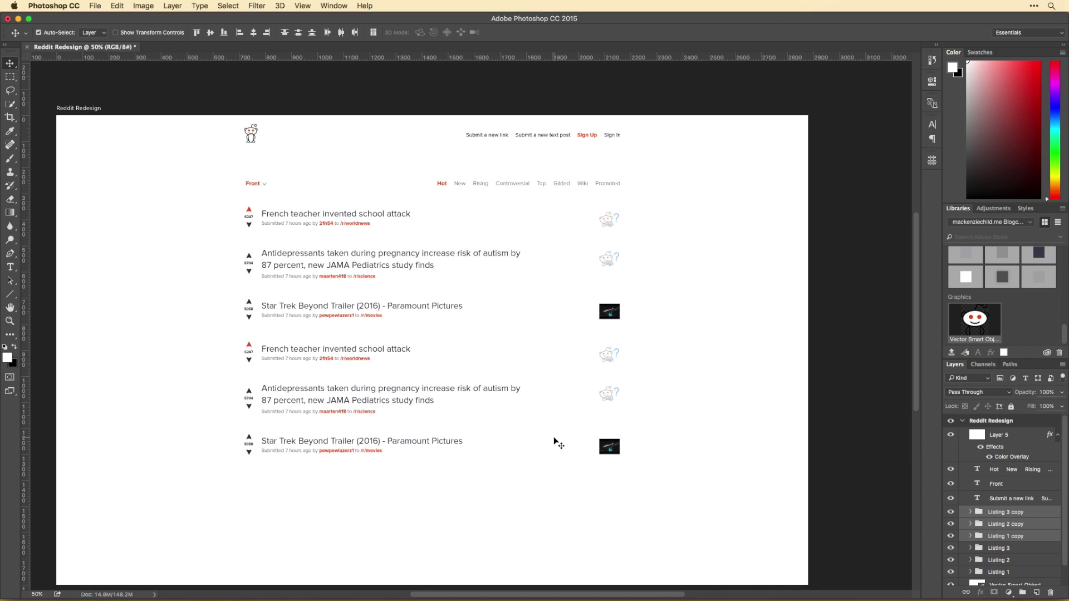
Retitle a copied post 'Principal is spelled wrong on my high school diploma.' and select the bylines.
click(369, 410)
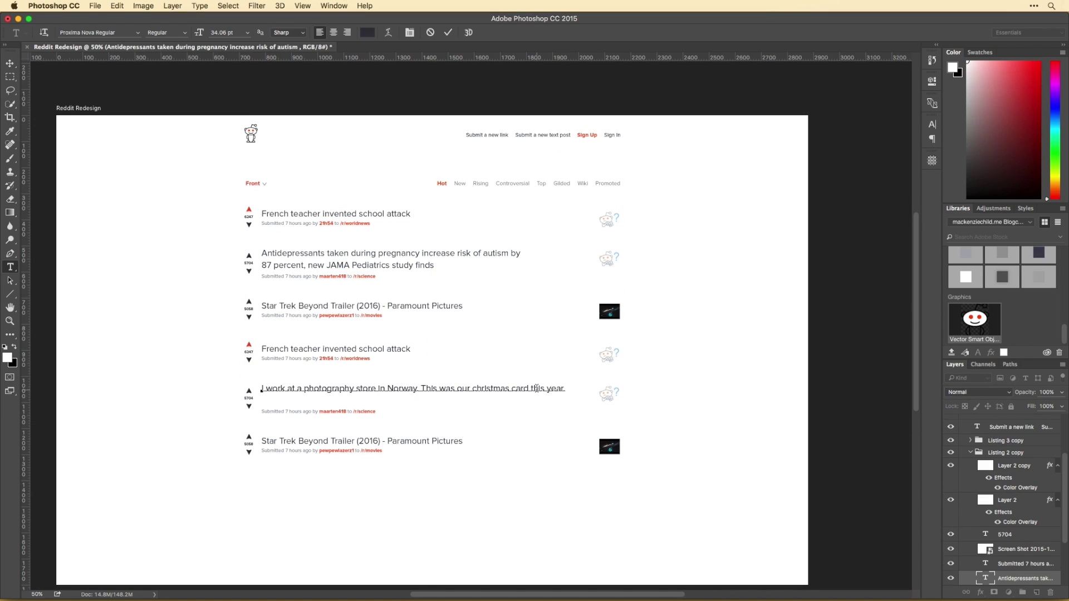
double_click(299, 349)
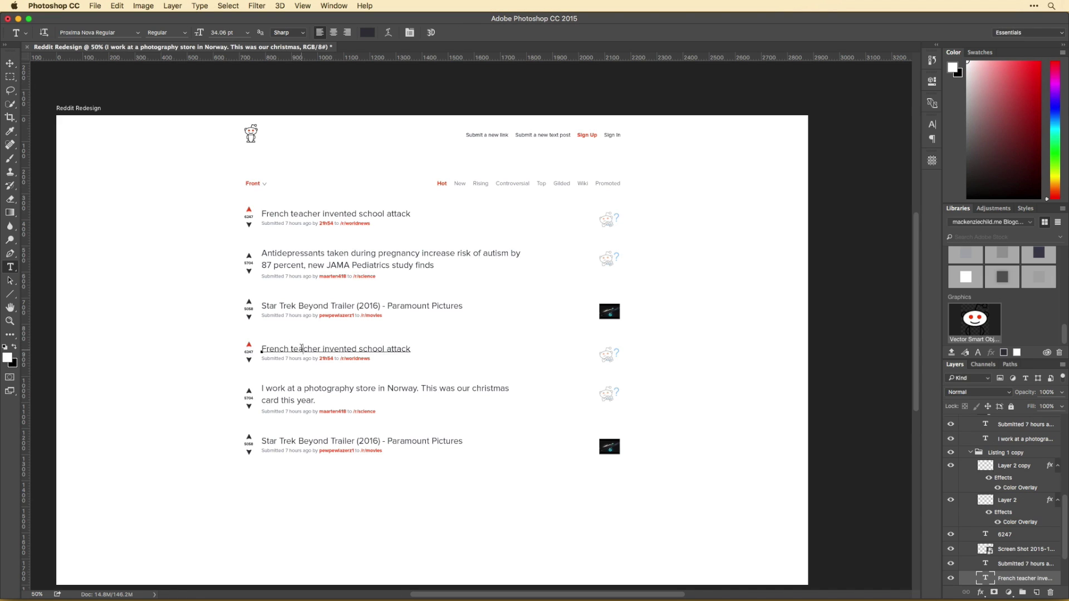
text(Principal is spelled wrong on my high school diploma.)
key(super+1)
double_click(357, 323)
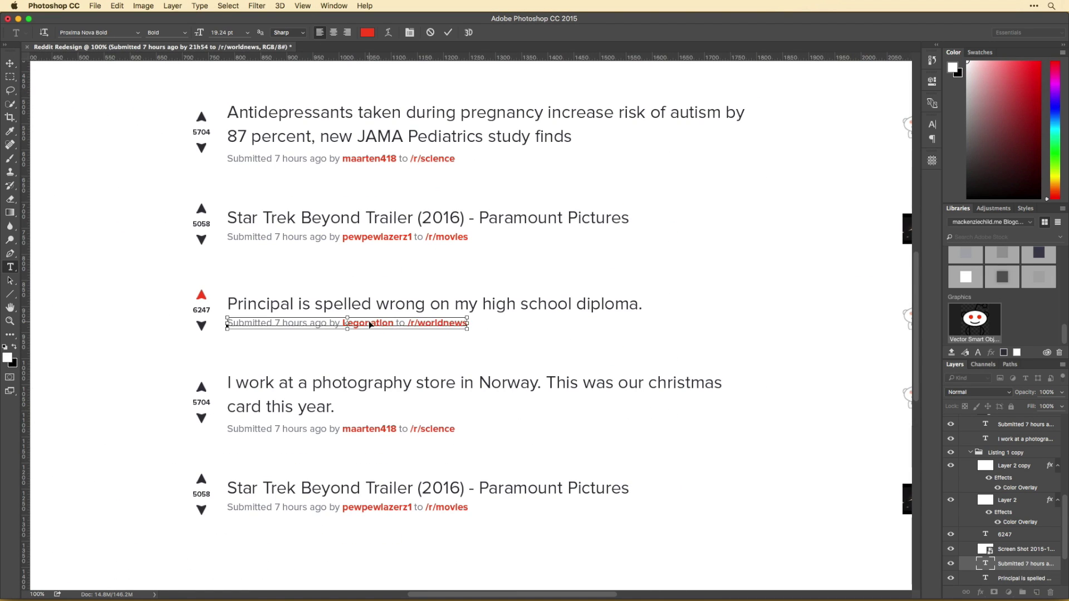
scroll(369, 322, down, 2)
double_click(395, 371)
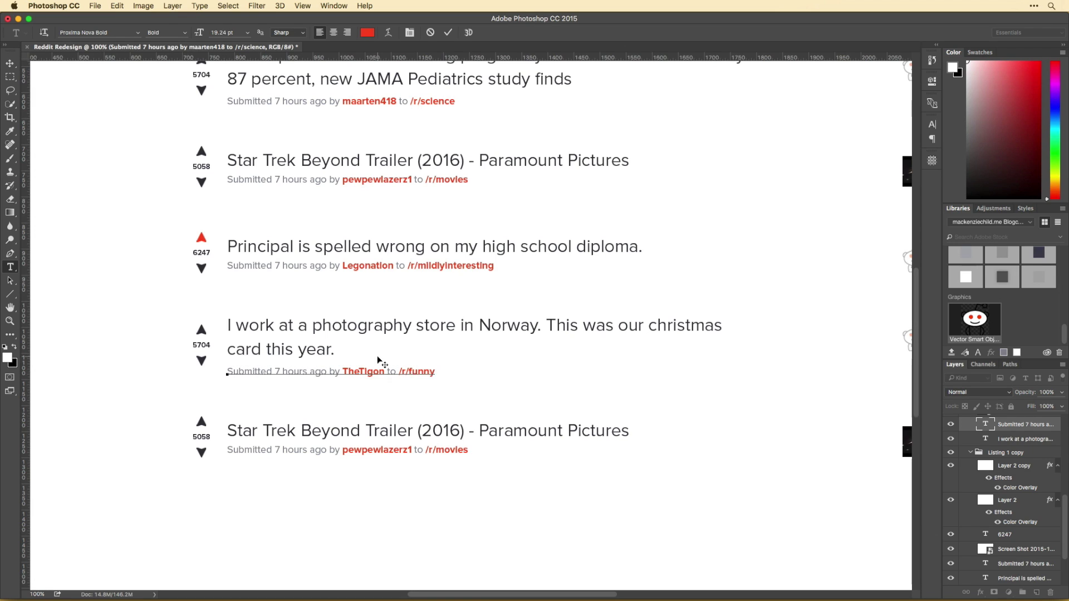
text(8)
Change the new posts' vote counts to 5566 and 4866 and paste in the diploma image.
double_click(202, 253)
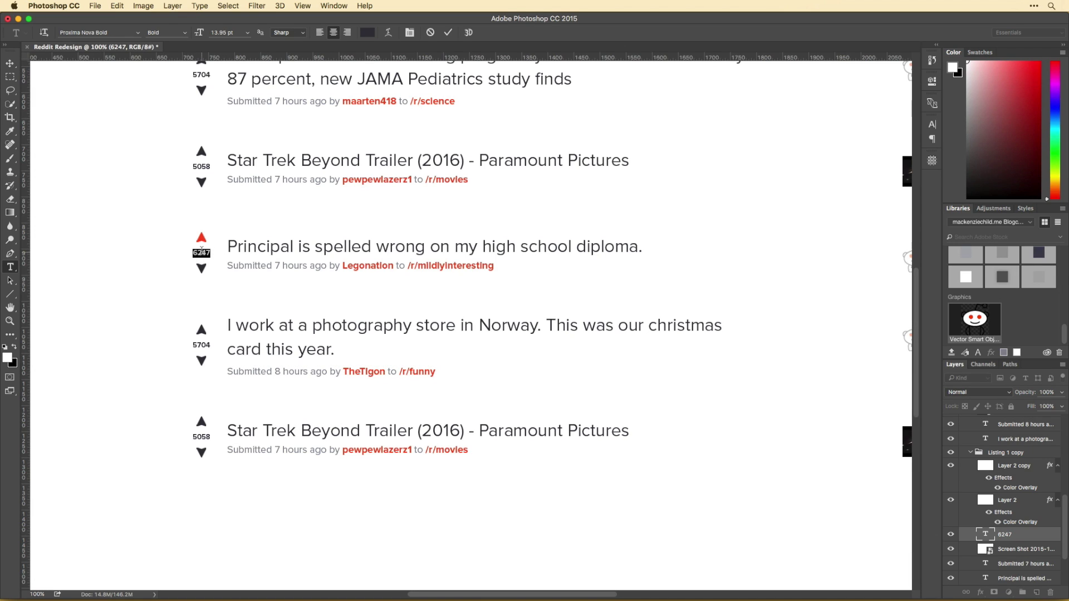
text(5566)
double_click(201, 346)
text(4866)
key(super+Return)
key(super+minus)
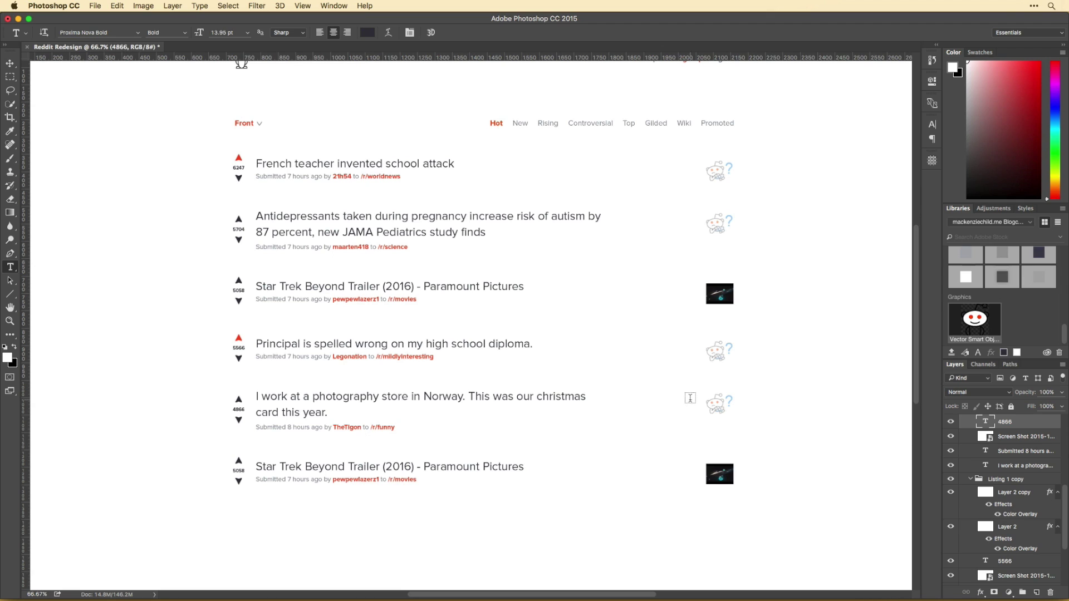
key(super+v)
Place the diploma image at the diploma post's thumbnail spot.
drag(690, 398, 724, 348)
scroll(724, 348, up, 2)
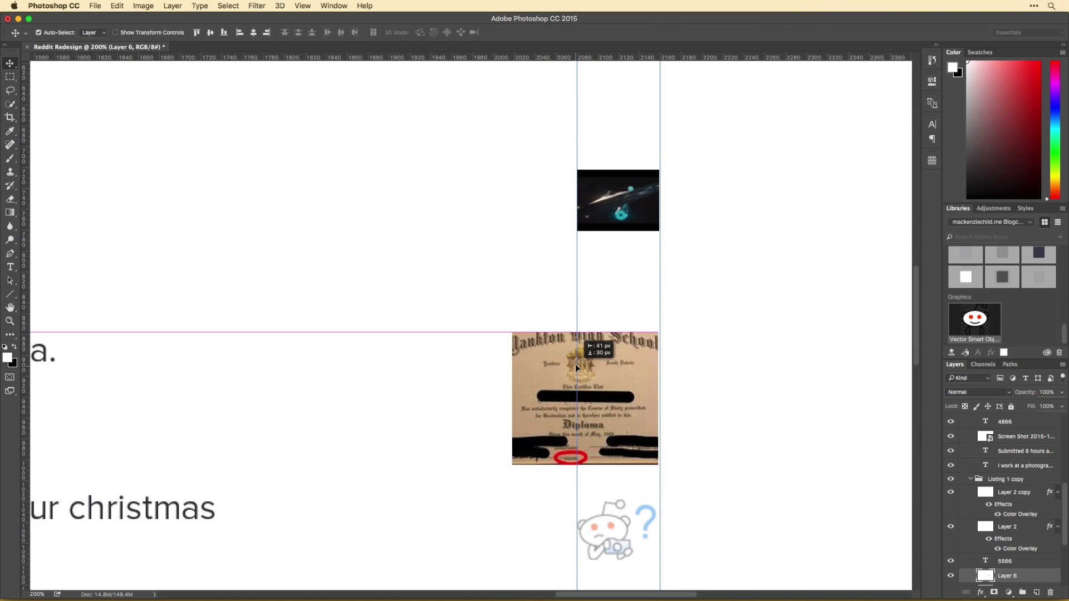
drag(575, 363, 614, 385)
scroll(613, 386, down, 4)
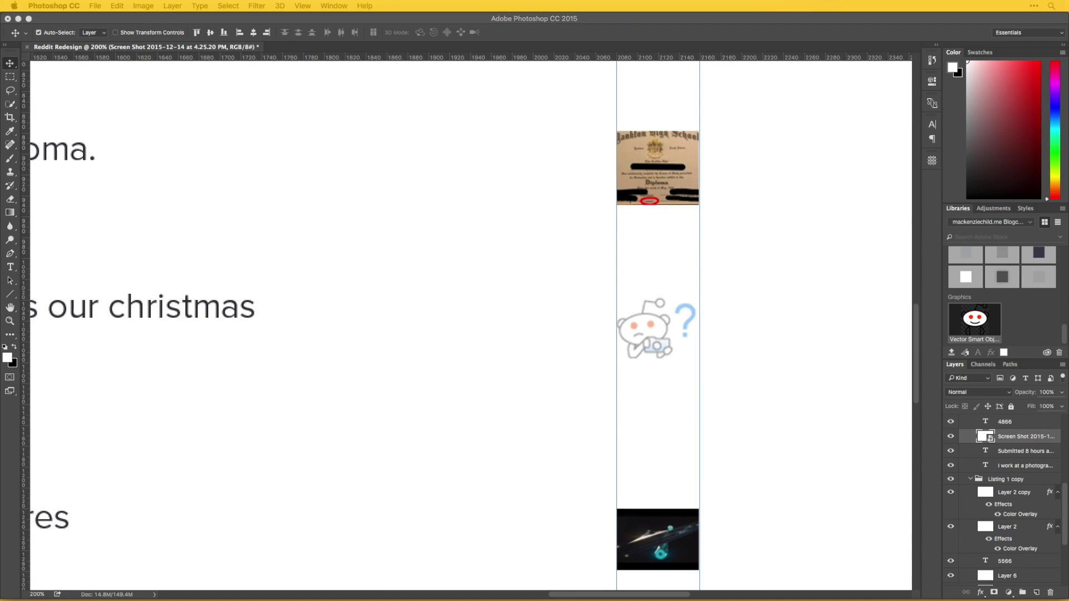
Paste the Christmas photo and shrink it into the thumbnail column of the Norway post.
key(super+v)
key(super+t)
drag(559, 430, 612, 368)
key(Return)
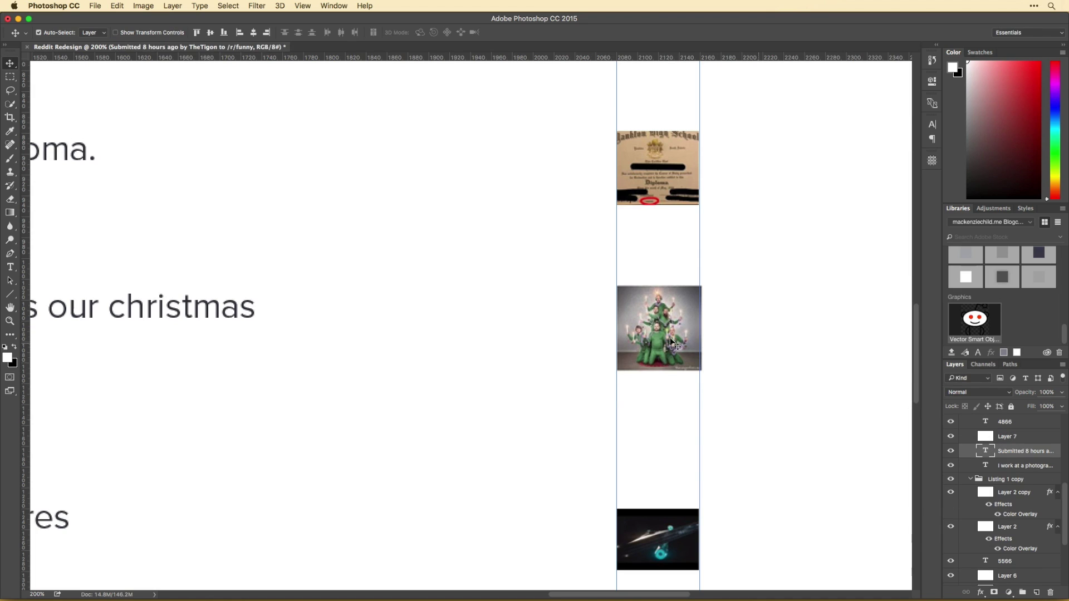
scroll(674, 344, down, 3)
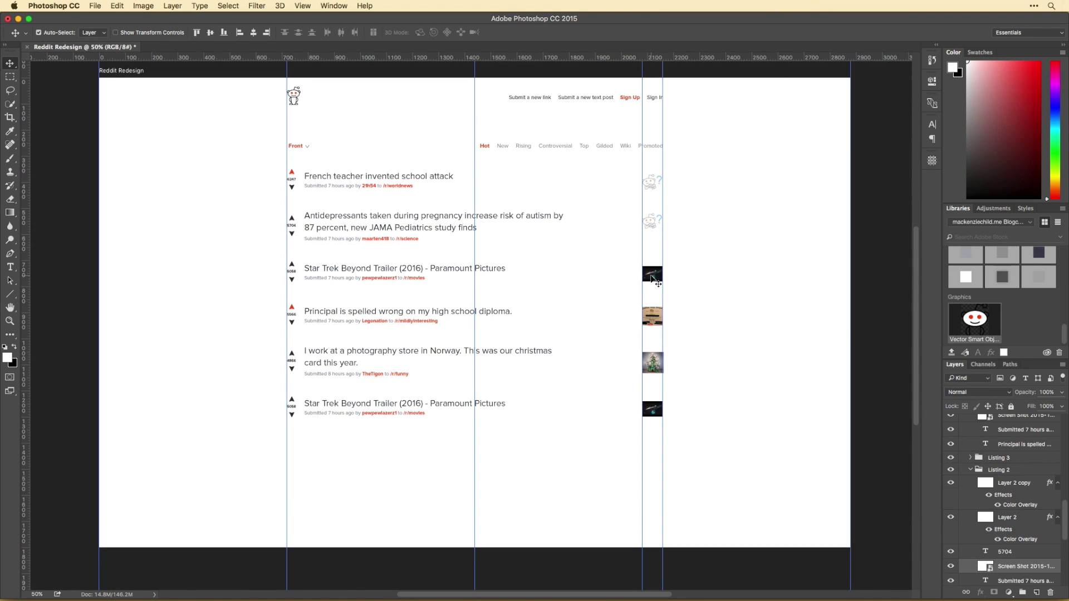
Duplicate the Star Trek thumbnail and realign the vote arrows and listing content against the guides.
click(653, 278)
scroll(709, 210, left, 2)
drag(701, 272, 346, 277)
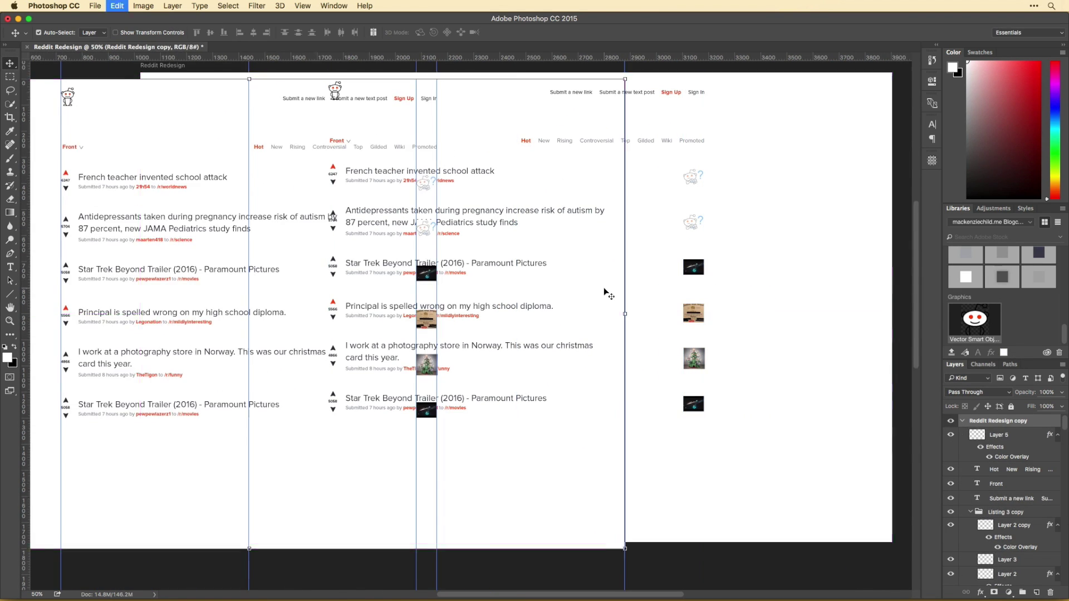
scroll(347, 278, up, 5)
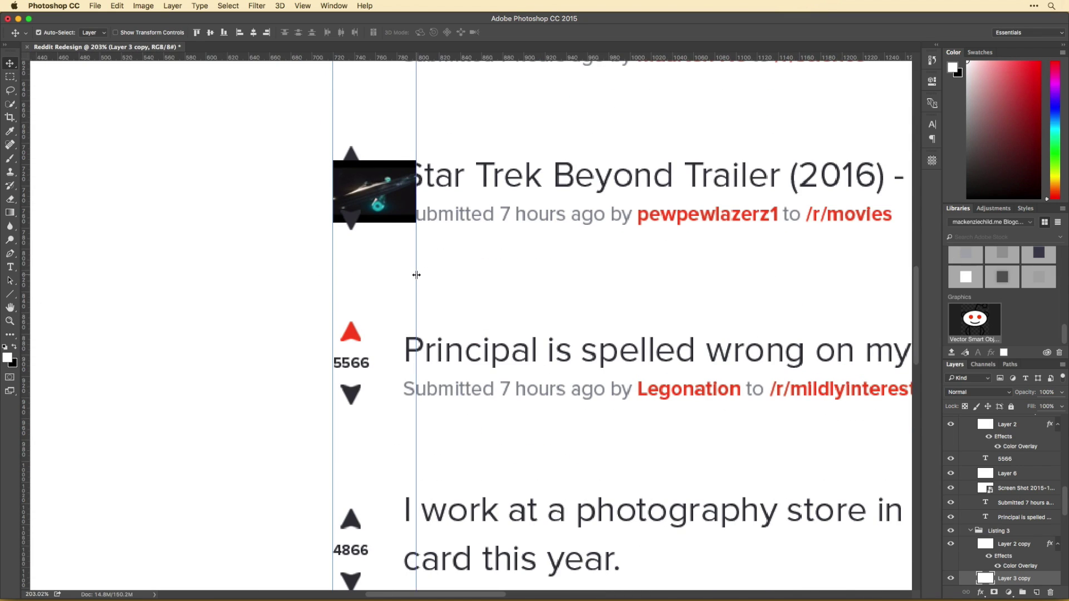
scroll(416, 275, down, 5)
drag(417, 257, 490, 299)
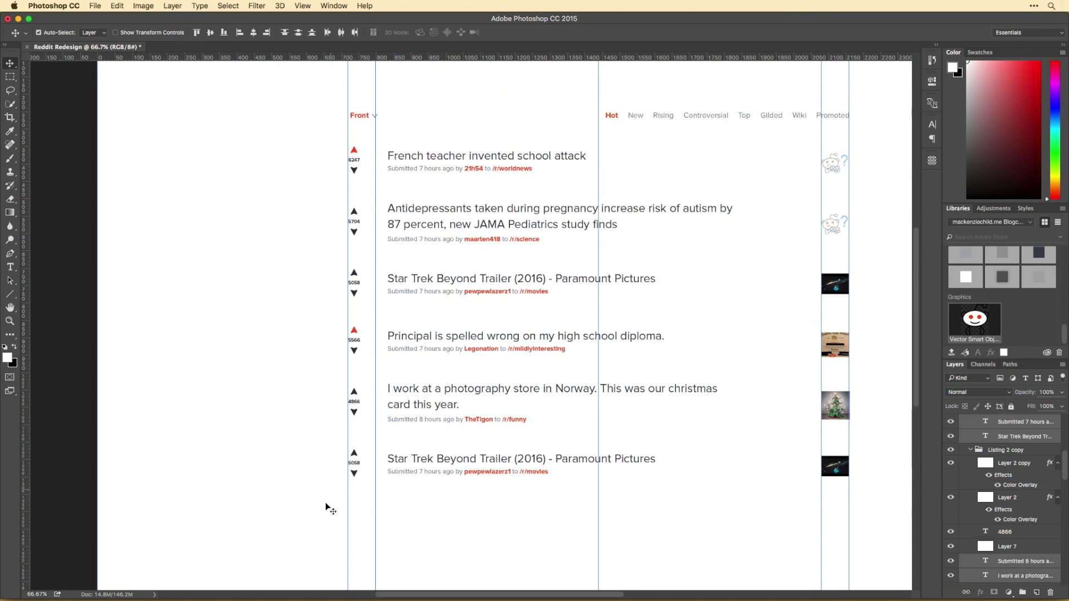
key(shift+Right)
drag(398, 187, 397, 181)
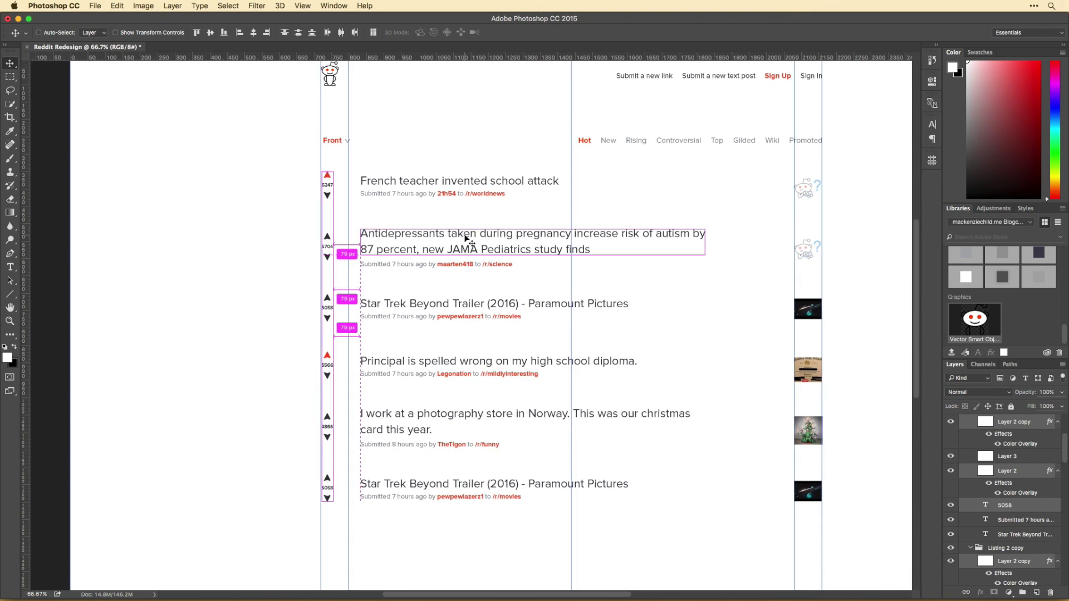
Move the logo to the page's far left and the top links to the far right.
key(super+semicolon)
scroll(501, 334, right, 5)
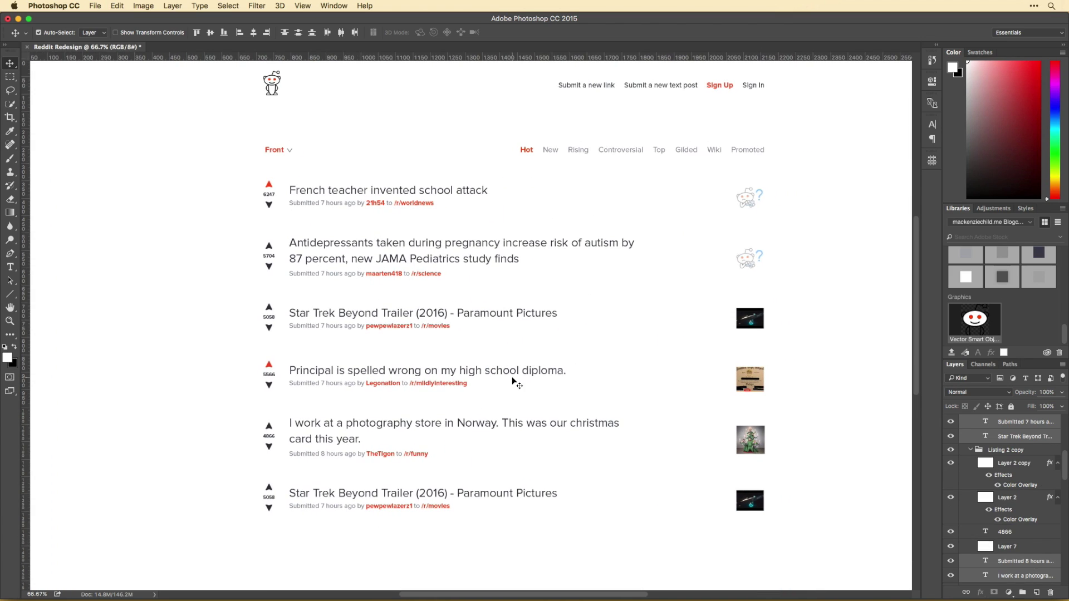
scroll(516, 375, up, 3)
scroll(489, 379, down, 1)
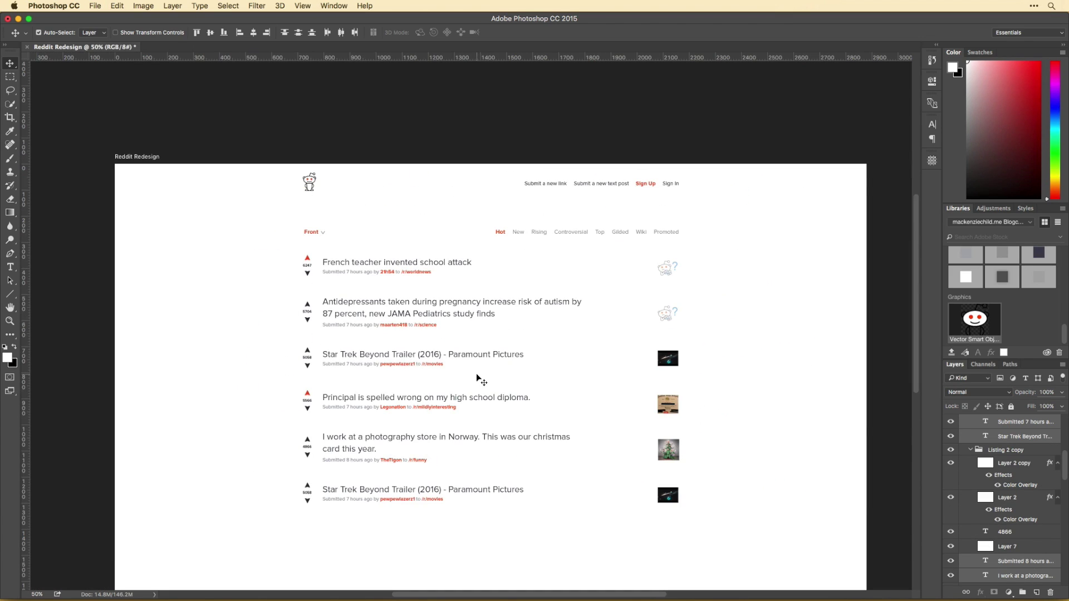
drag(311, 185, 137, 185)
drag(613, 186, 779, 188)
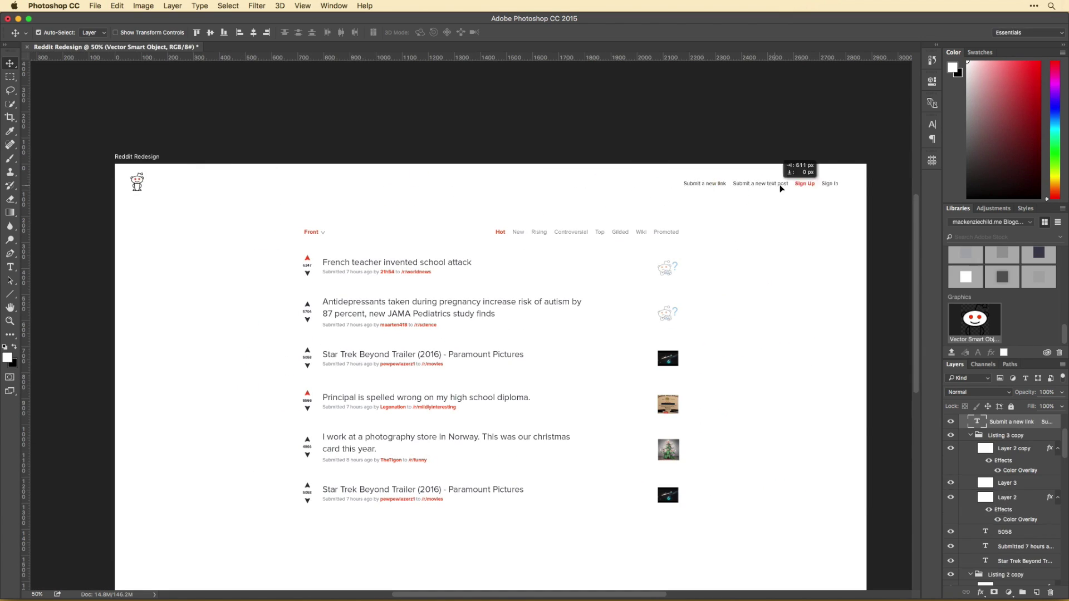
Select the page layers and copy the reddit logo artwork from Illustrator.
click(140, 192)
scroll(757, 323, down, 3)
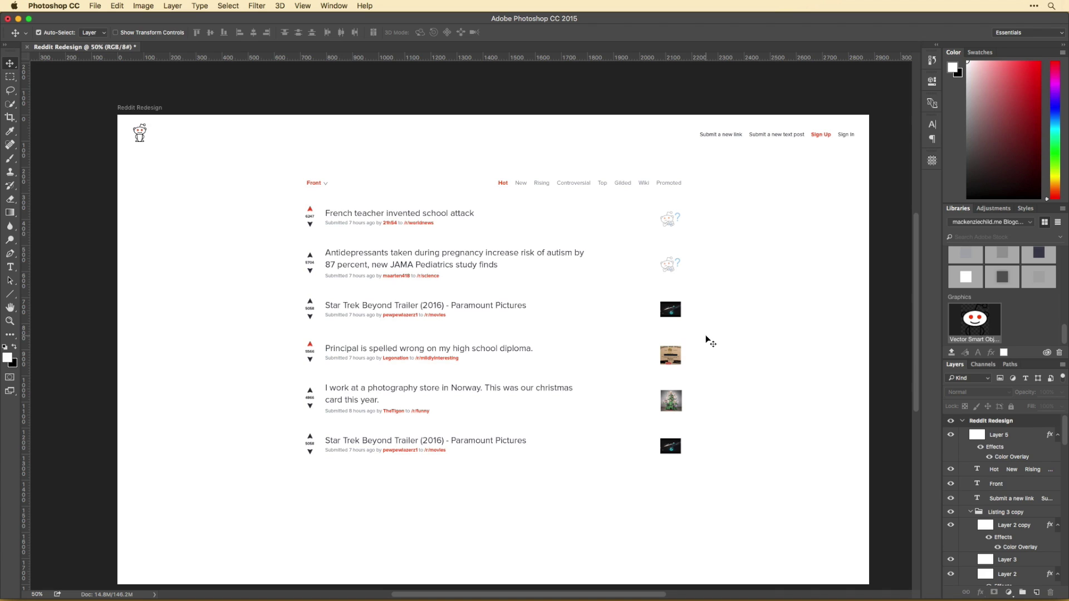
drag(795, 465, 289, 155)
key(super+Tab)
key(Tab)
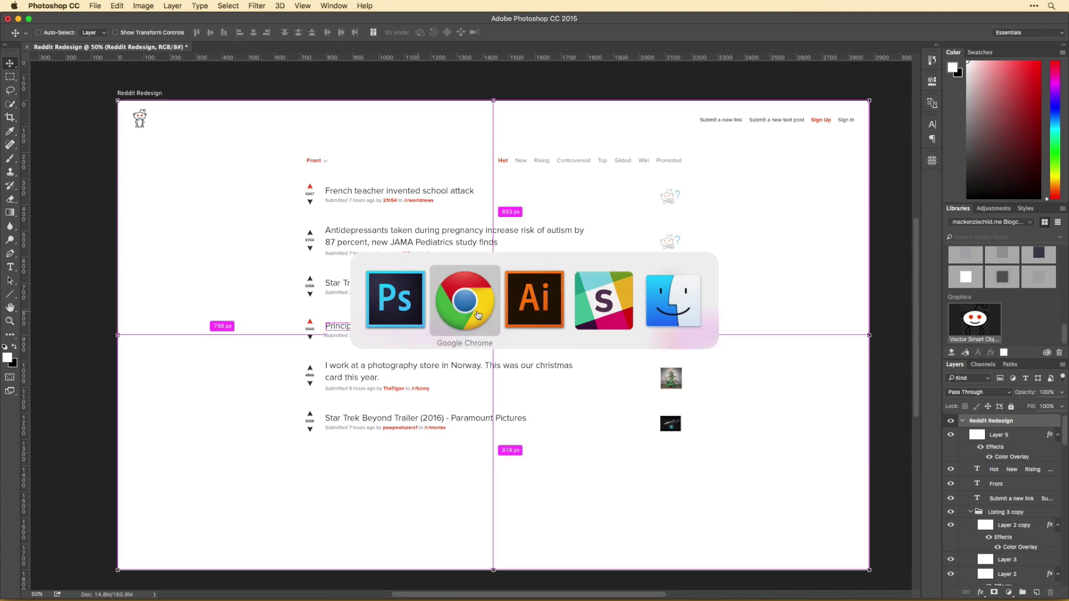
key(super+Tab)
Paste the reddit logo as a smart object and send its layer down the stack.
key(super+v)
key(Return)
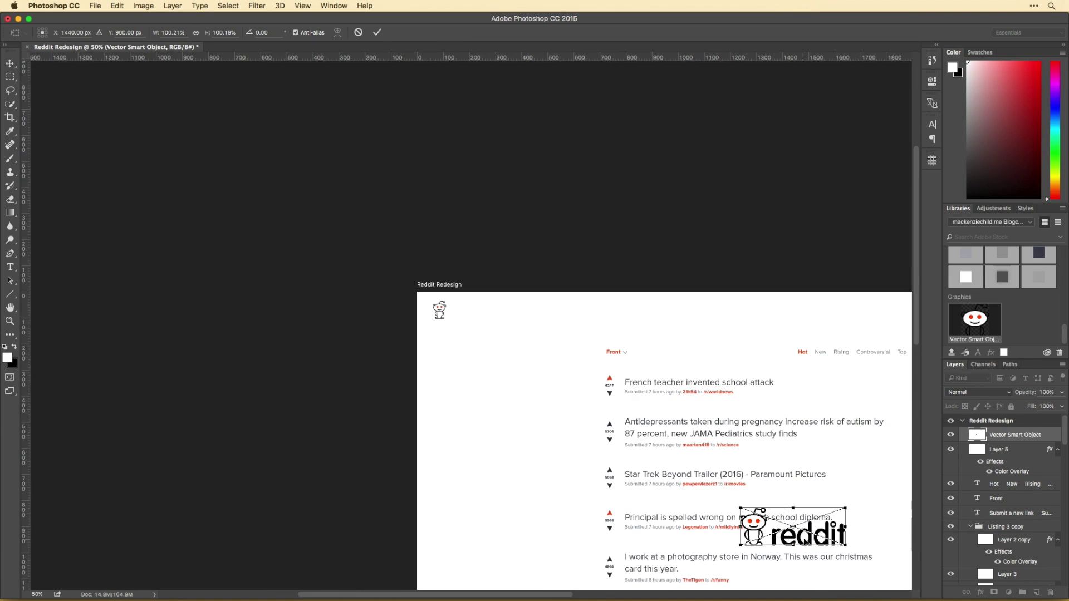
key(Return)
key(super+plus)
key(super+plus)
key(super+plus)
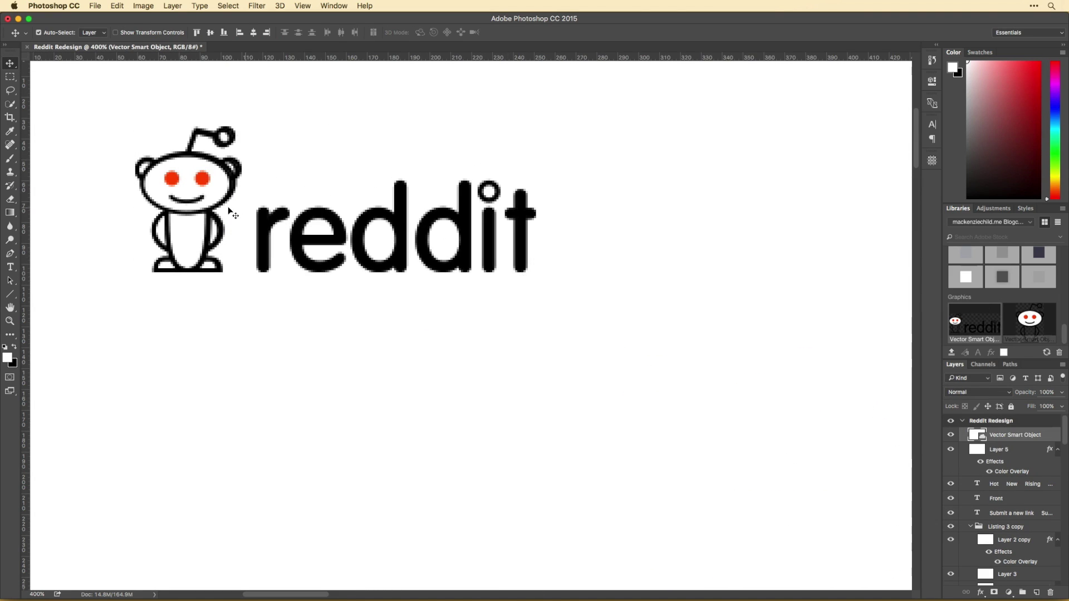
key(super+1)
key(super+shift+bracketright)
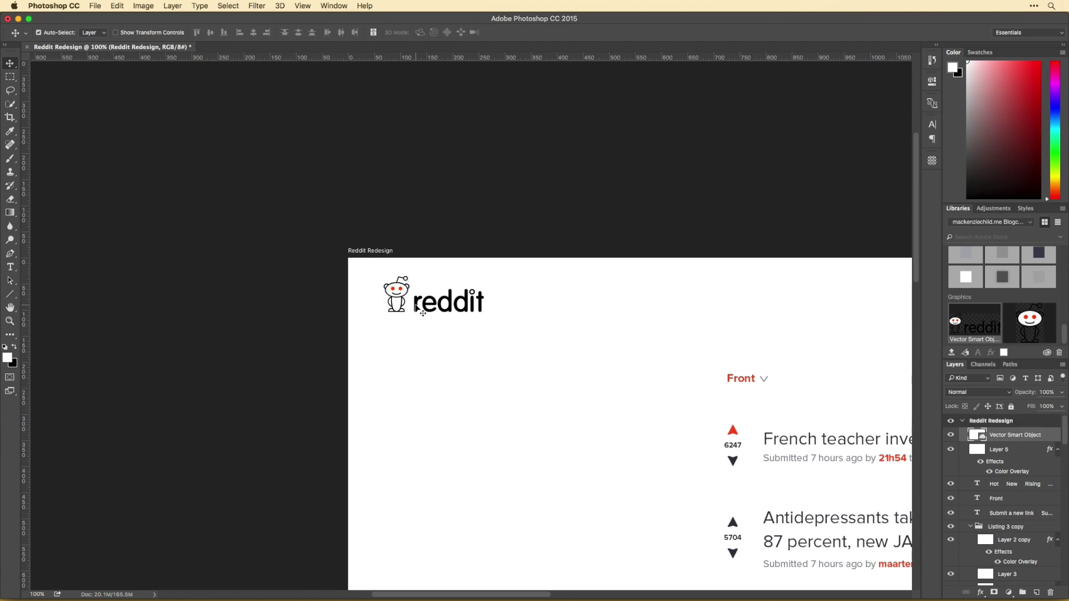
key(super+minus)
key(super+shift+bracketleft)
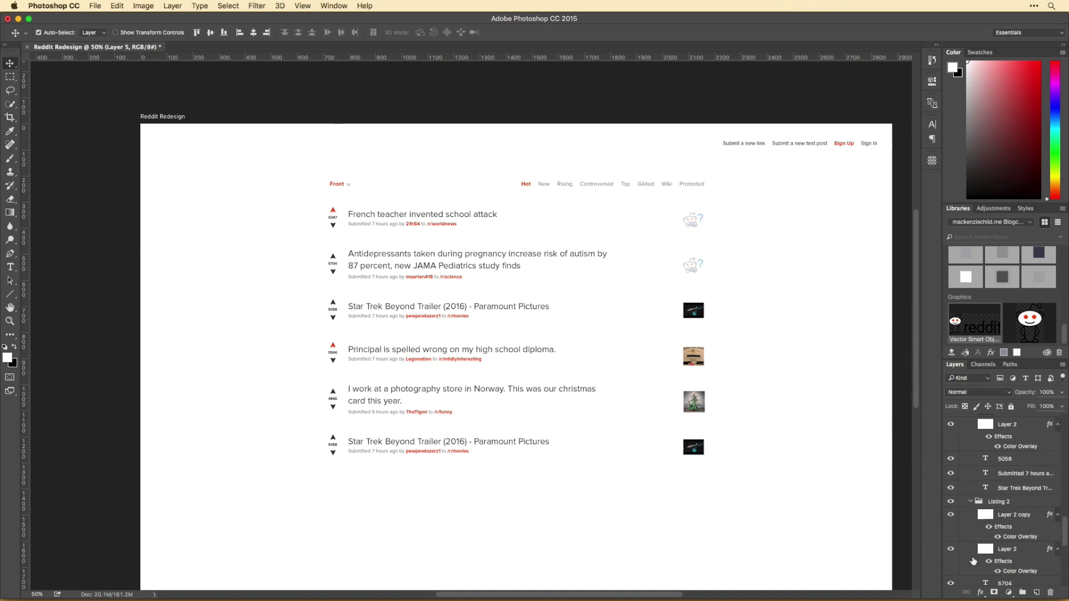
scroll(758, 372, down, 1)
scroll(758, 372, right, 3)
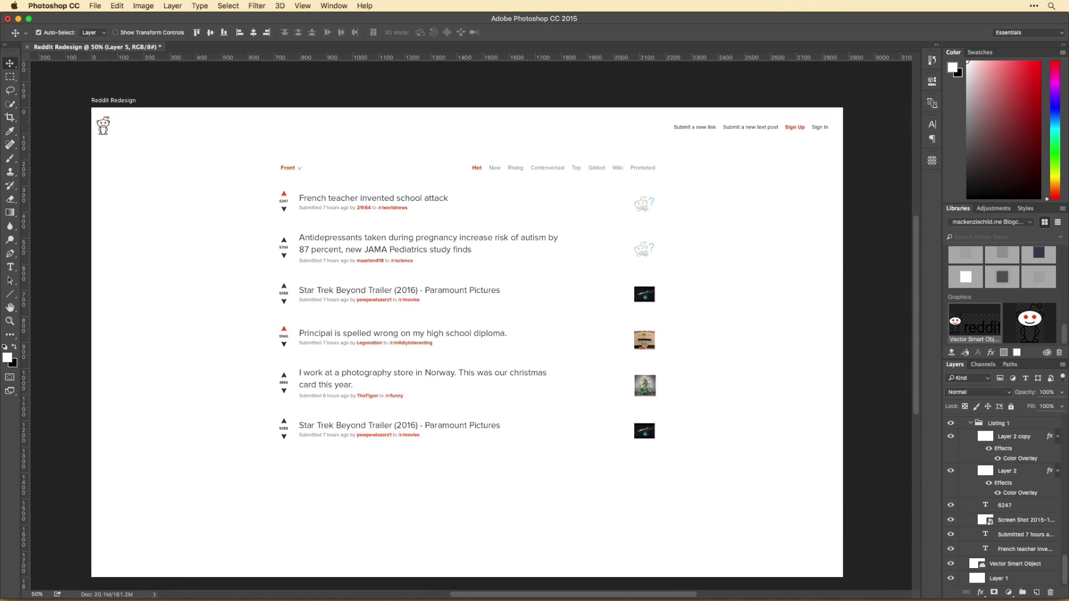
Duplicate a listing group, rename it, and place it as a seventh listing below the others.
key(super+j)
double_click(1002, 513)
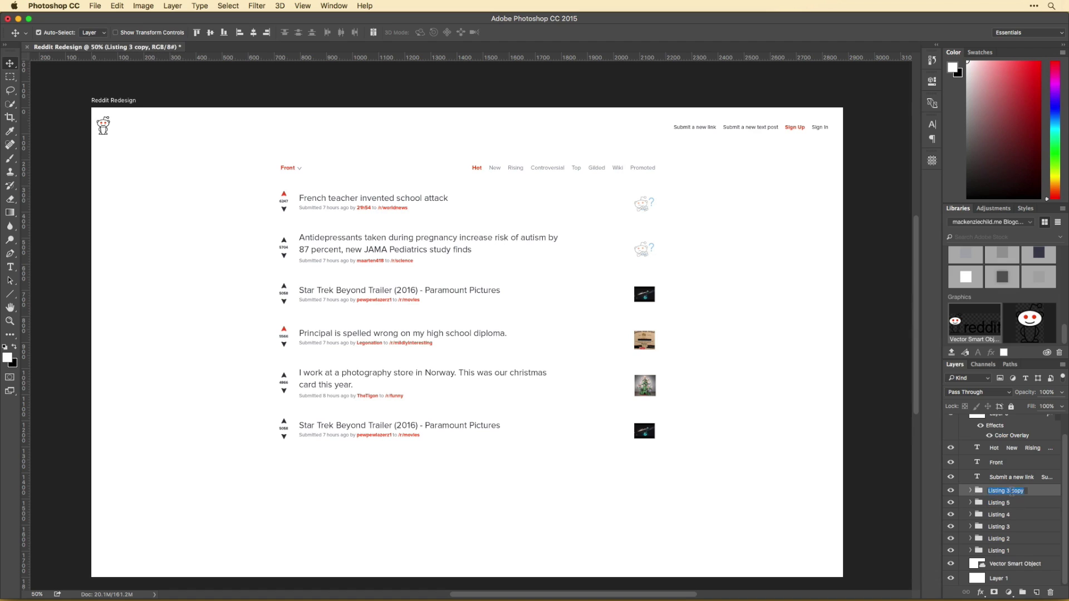
key(Return)
drag(501, 446, 502, 495)
key(super+plus)
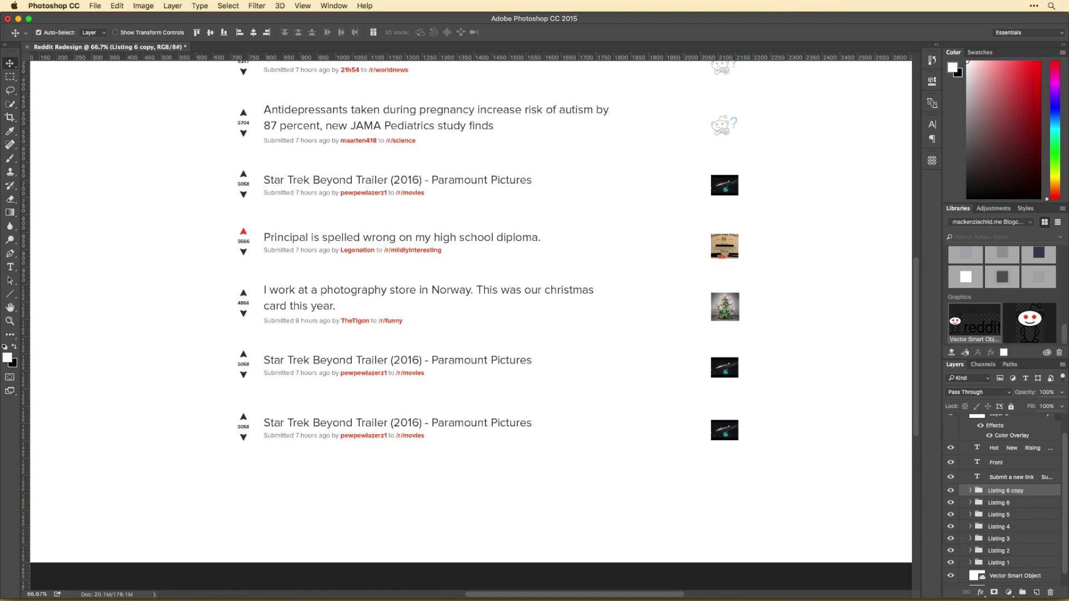
Turn the copied listing into the sponsored post with a new headline, trimmed byline and photo.
double_click(397, 424)
text(Everyone's favorite lunch spot Sweetgreen finds a way to make salad cool.)
drag(330, 435, 213, 440)
key(BackSpace)
text(Promoted by 23Stories)
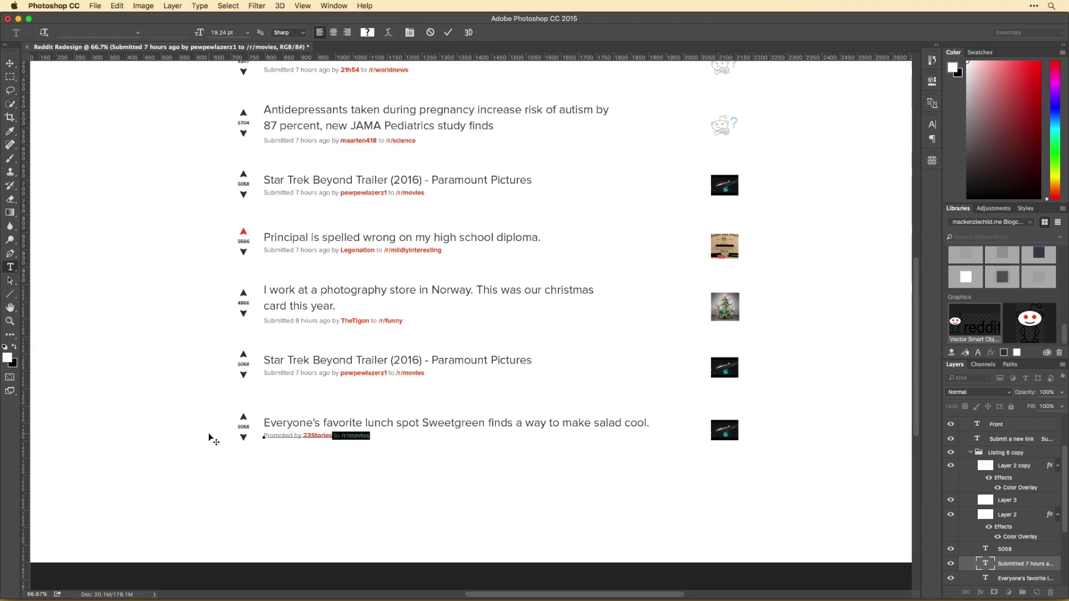
key(BackSpace)
key(super+Return)
key(v)
drag(473, 471, 697, 434)
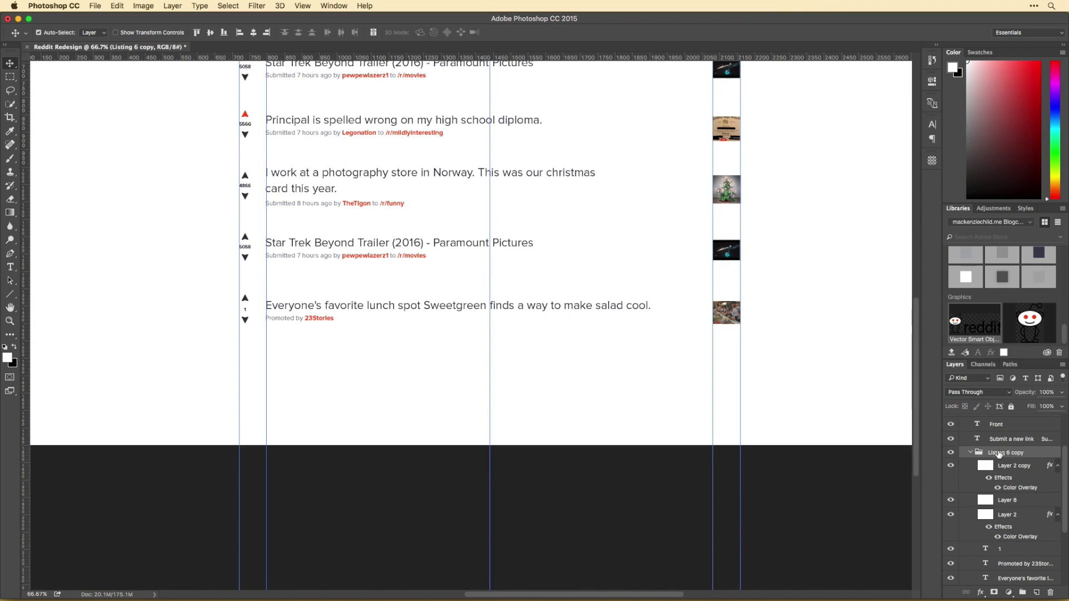
Draw a rectangle behind the sponsored post and fill it with light bluish-grey #eceef4.
right_click(10, 294)
click(56, 291)
drag(214, 284, 758, 339)
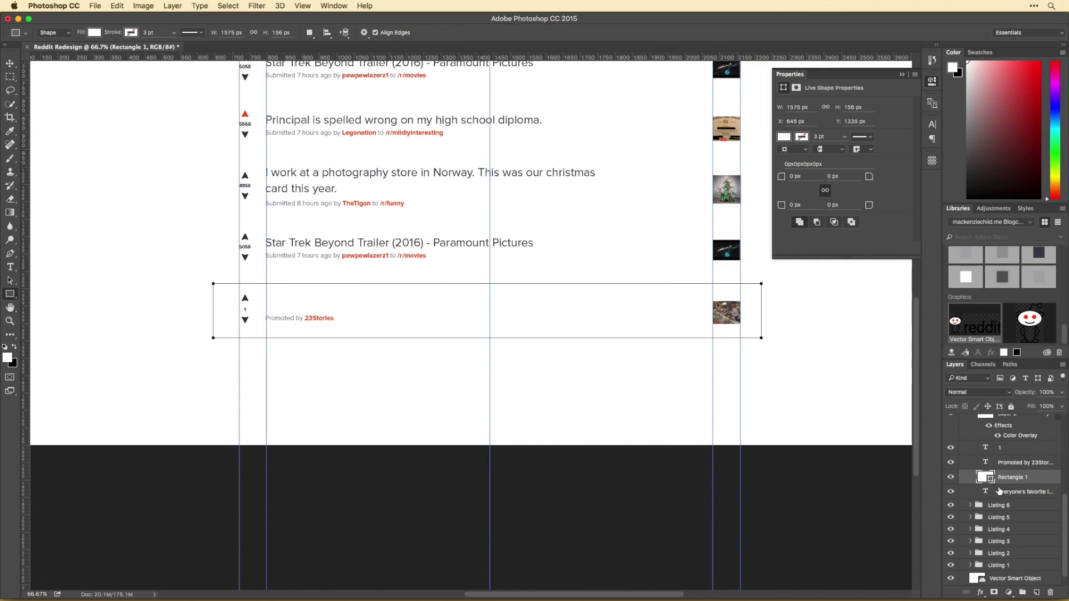
key(ctrl+[)
double_click(984, 492)
click(540, 239)
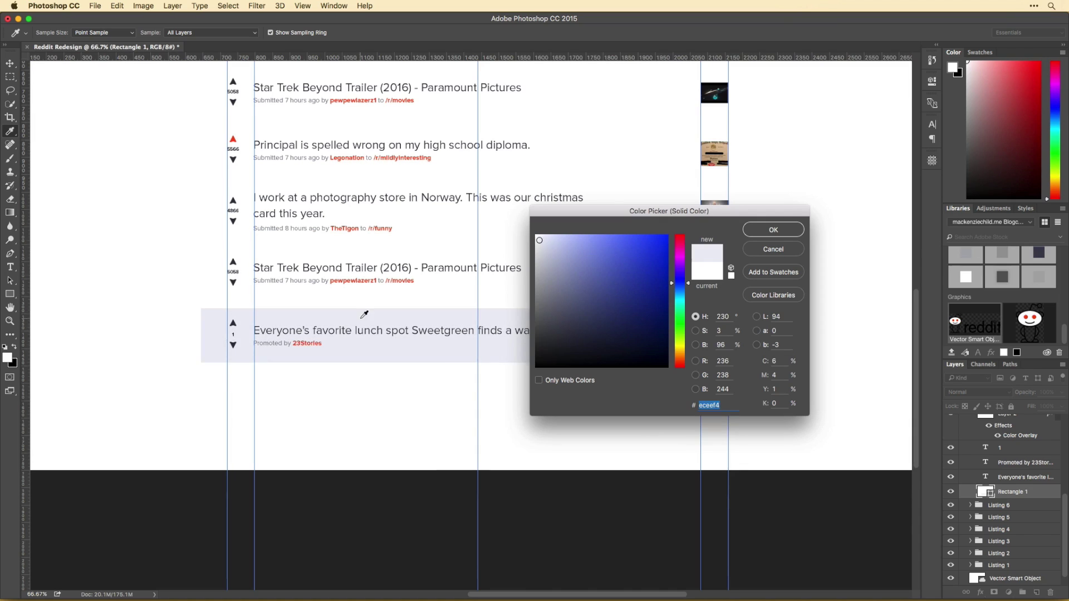
scroll(775, 345, up, 2)
key(Return)
Group the sponsored post's layers and name the group Sponsored Post.
key(v)
key(ctrl+minus)
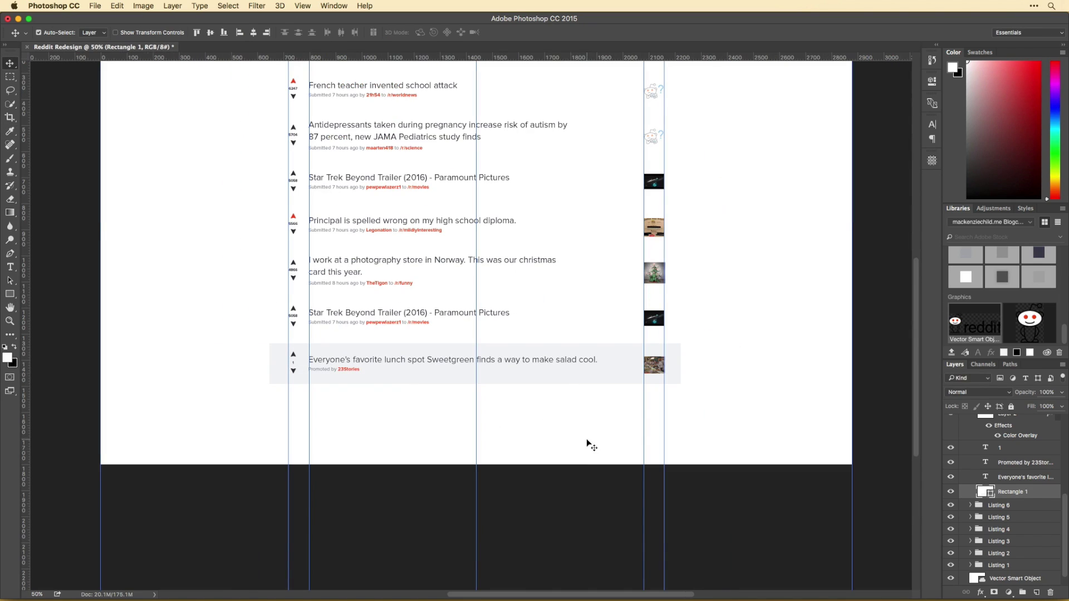
click(587, 444)
double_click(997, 512)
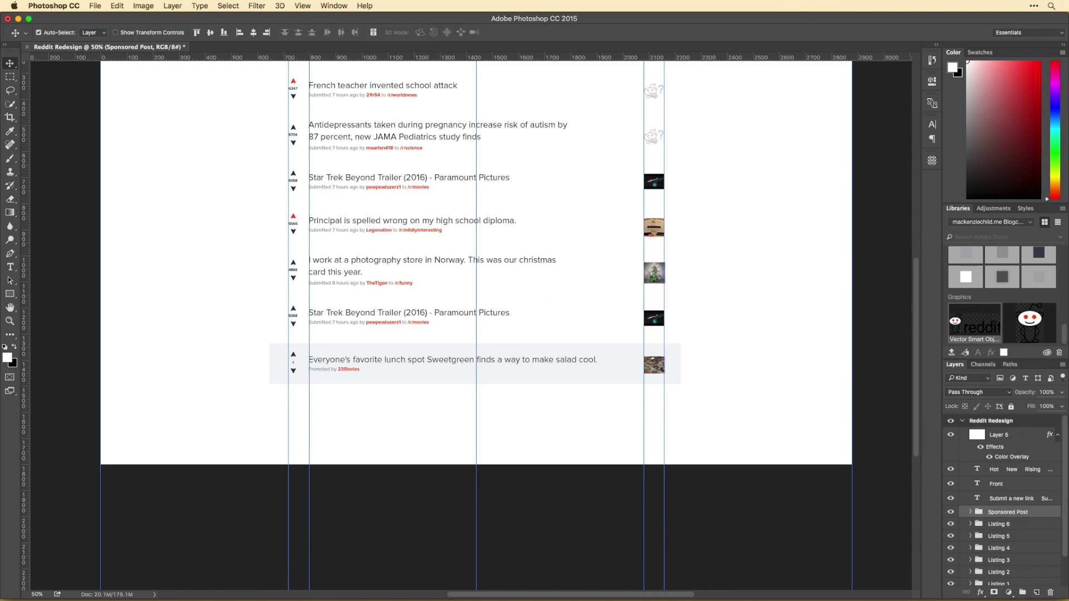
Copy the six listing groups to below the sponsored post.
shift+click(1006, 585)
drag(410, 105, 410, 425)
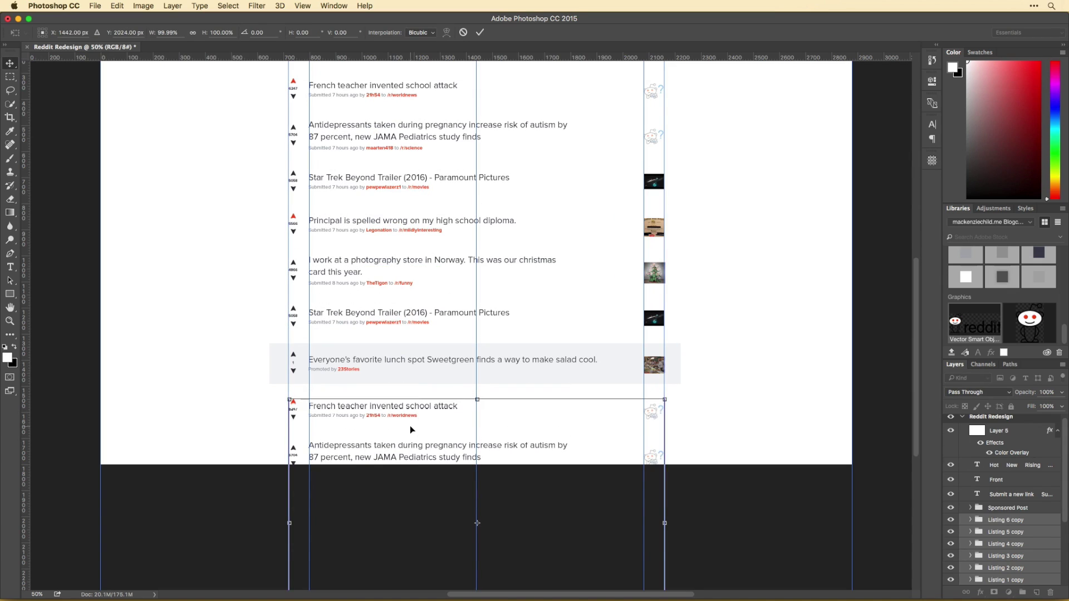
scroll(678, 547, down, 3)
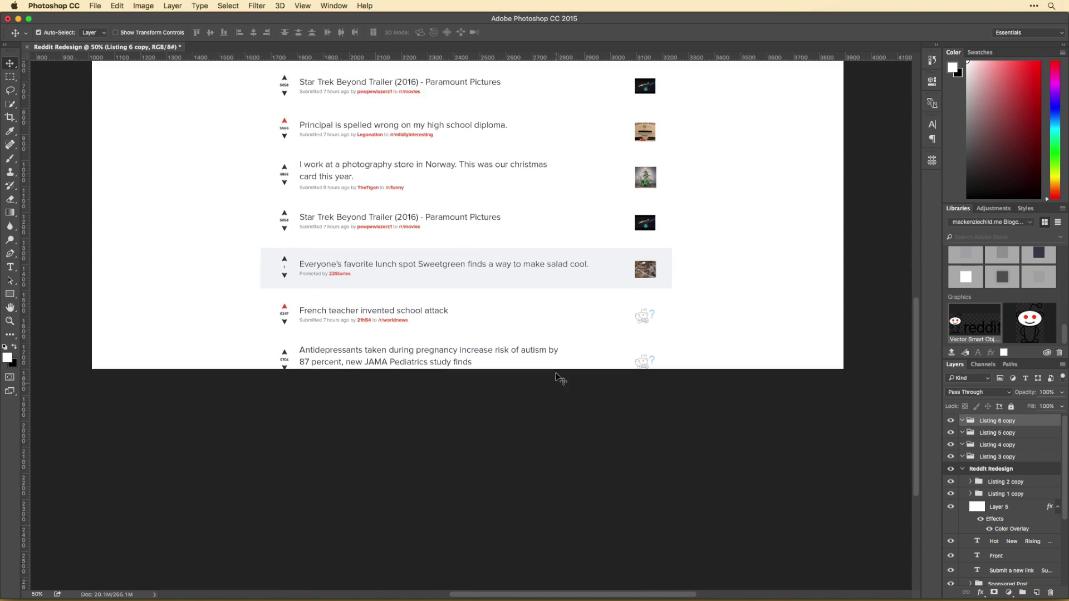
scroll(561, 377, up, 6)
Make a copy of the header links text so the submit links sit beside the logo.
click(540, 162)
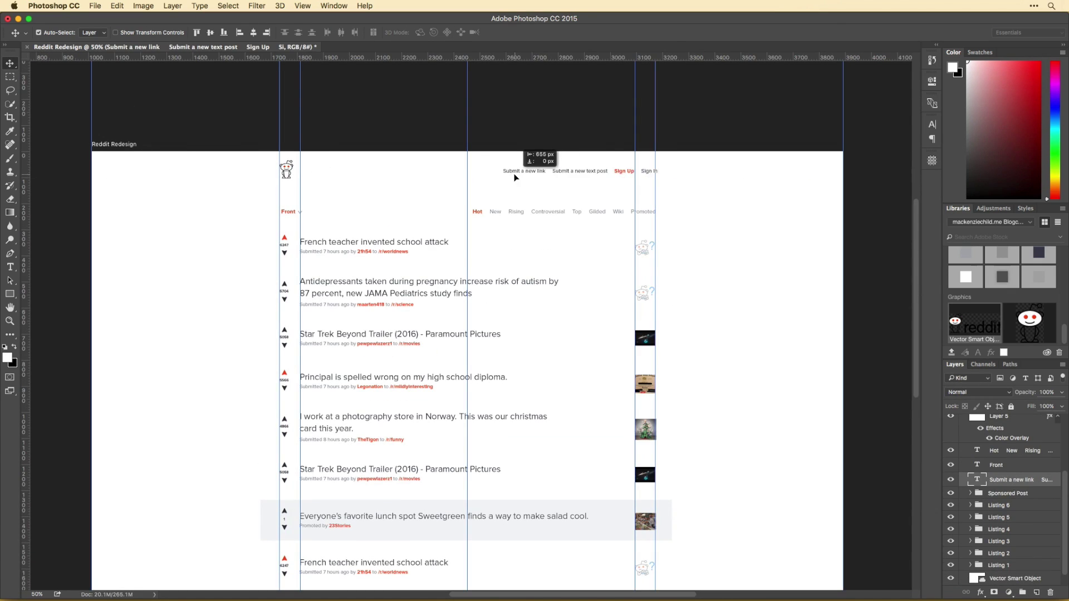
scroll(747, 229, down, 3)
click(508, 475)
scroll(489, 375, down, 3)
scroll(684, 231, up, 5)
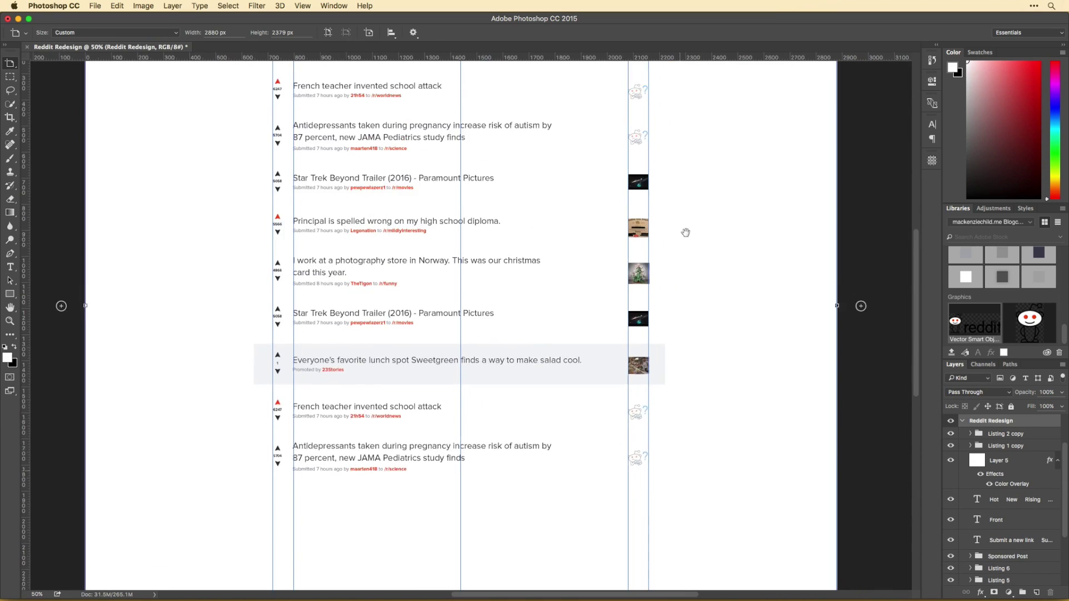
scroll(715, 336, up, 4)
drag(609, 167, 307, 159)
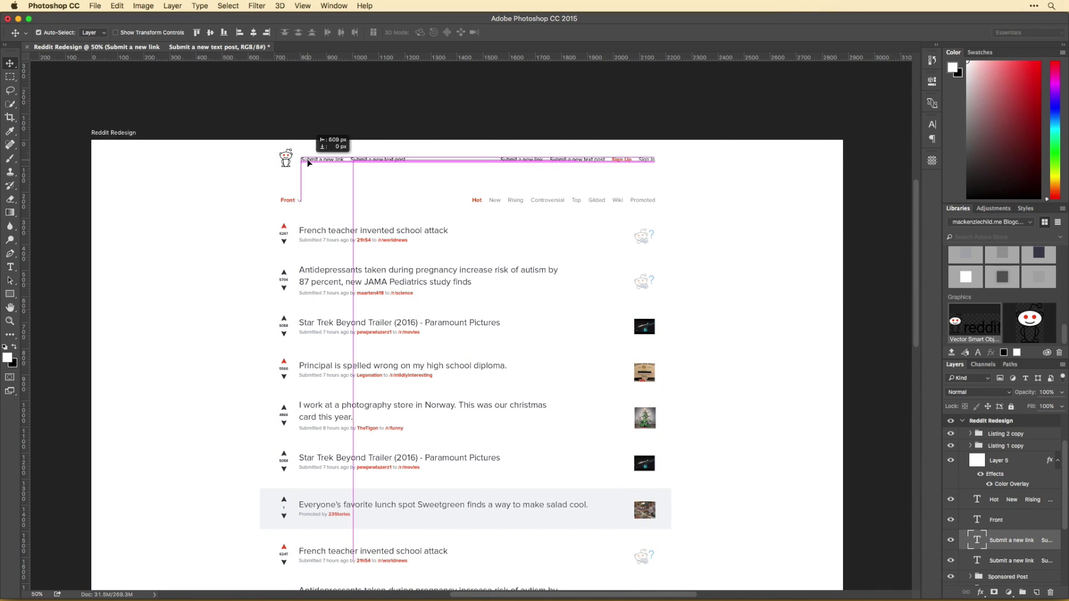
click(393, 230)
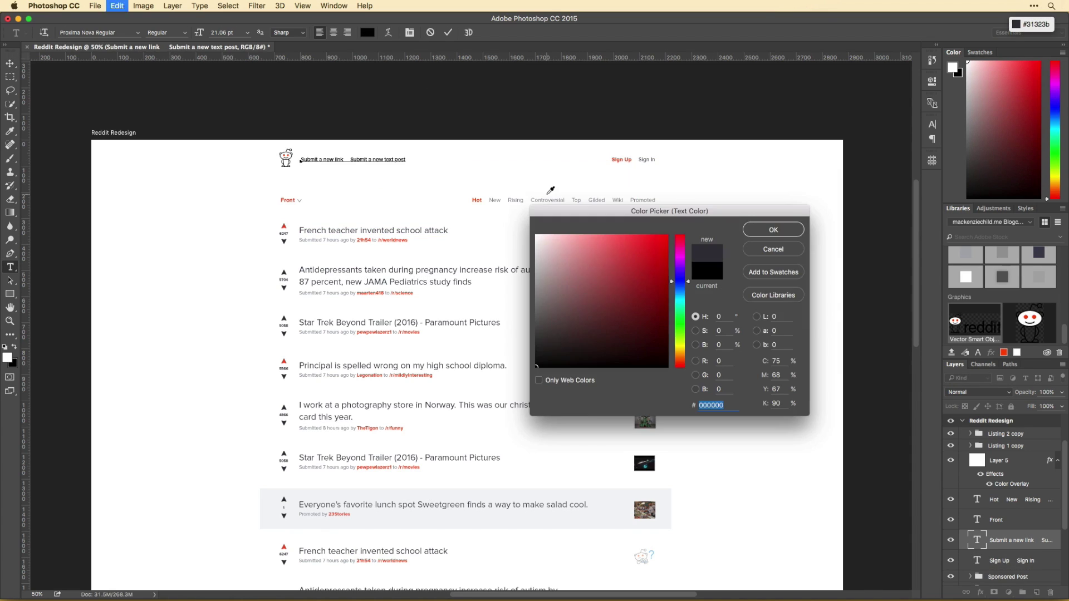
click(766, 229)
click(402, 160)
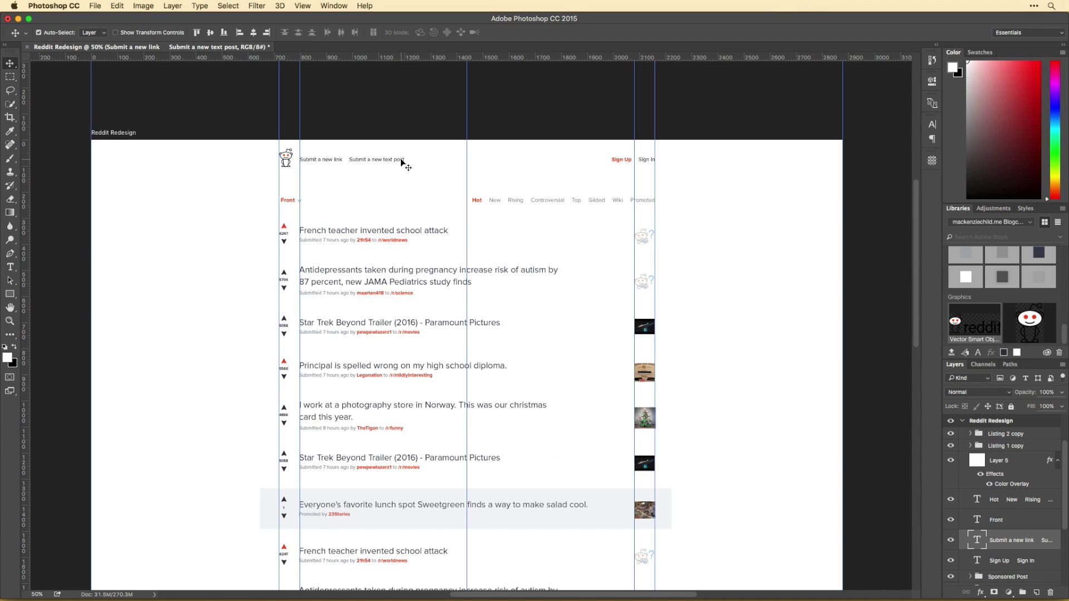
Copy a byline text layer to below the listings.
scroll(566, 305, down, 3)
scroll(567, 305, down, 3)
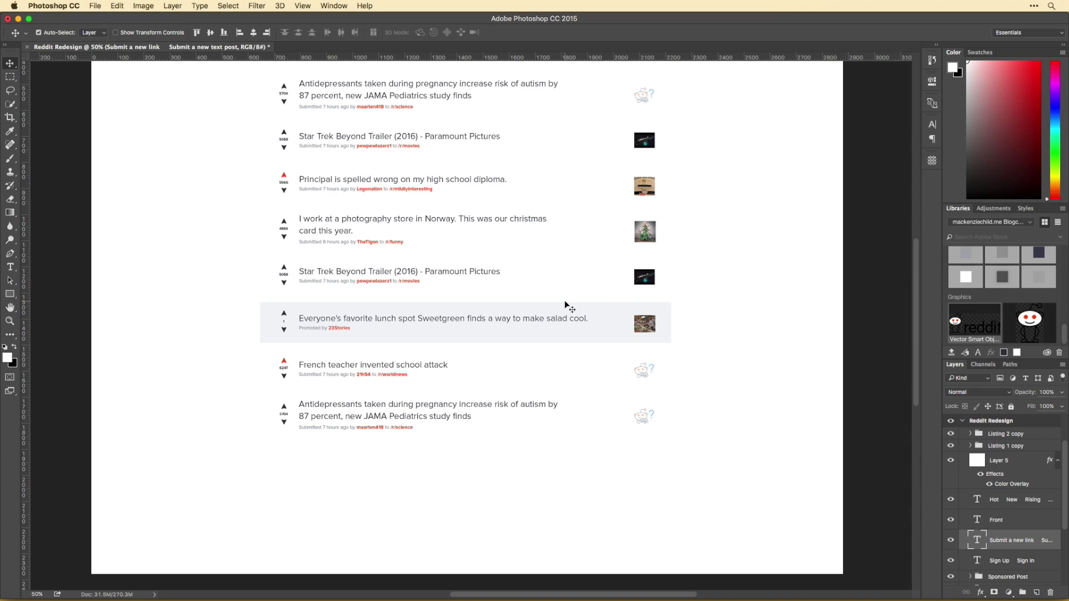
click(395, 445)
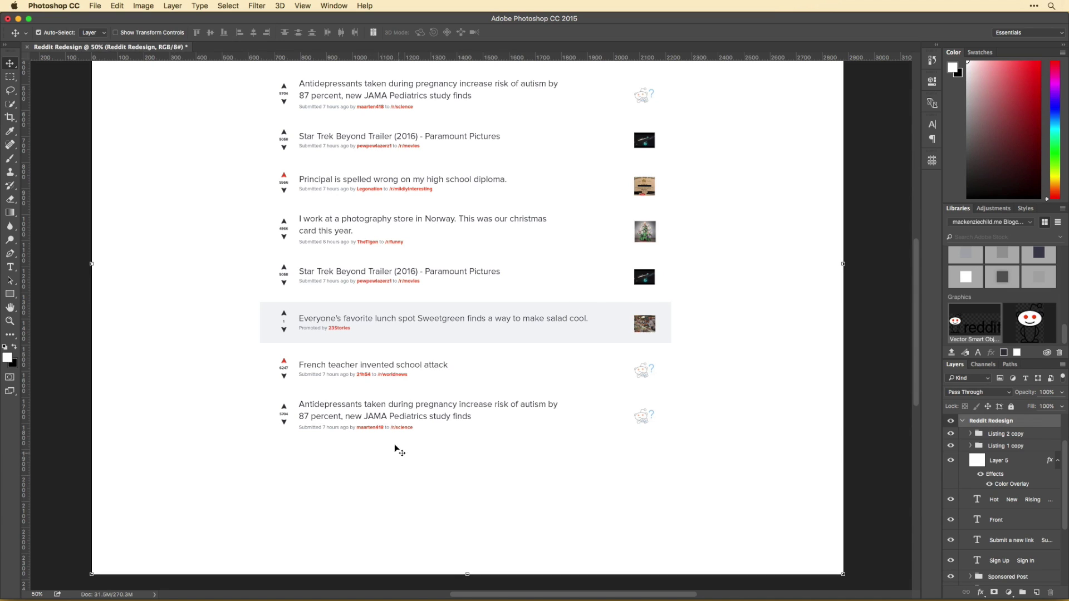
drag(391, 427, 554, 499)
Retype the copied byline as 'Next' and position it below the listings.
key(t)
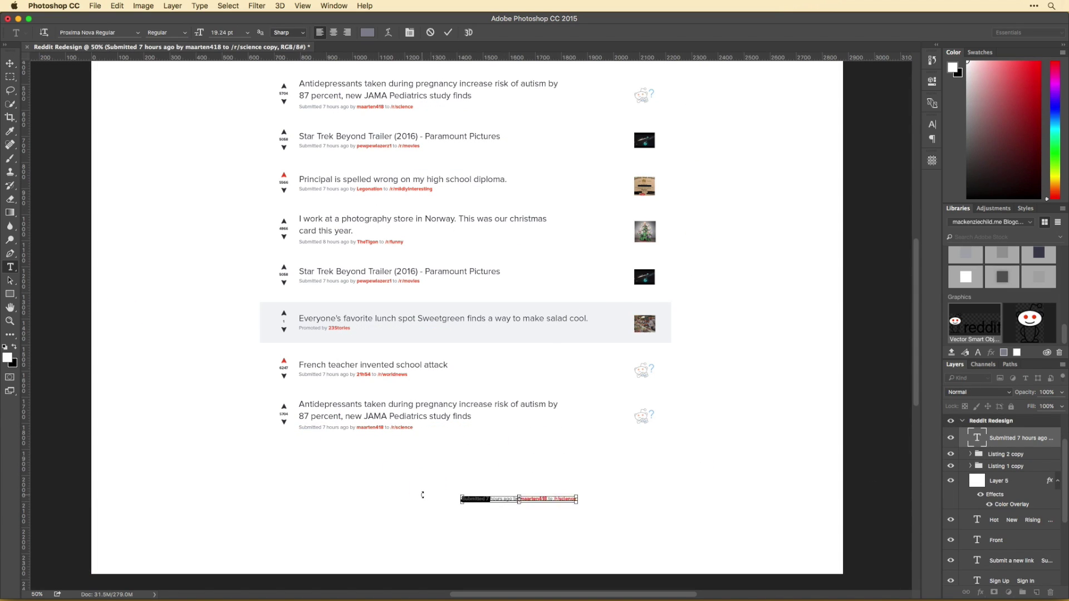
text(Next)
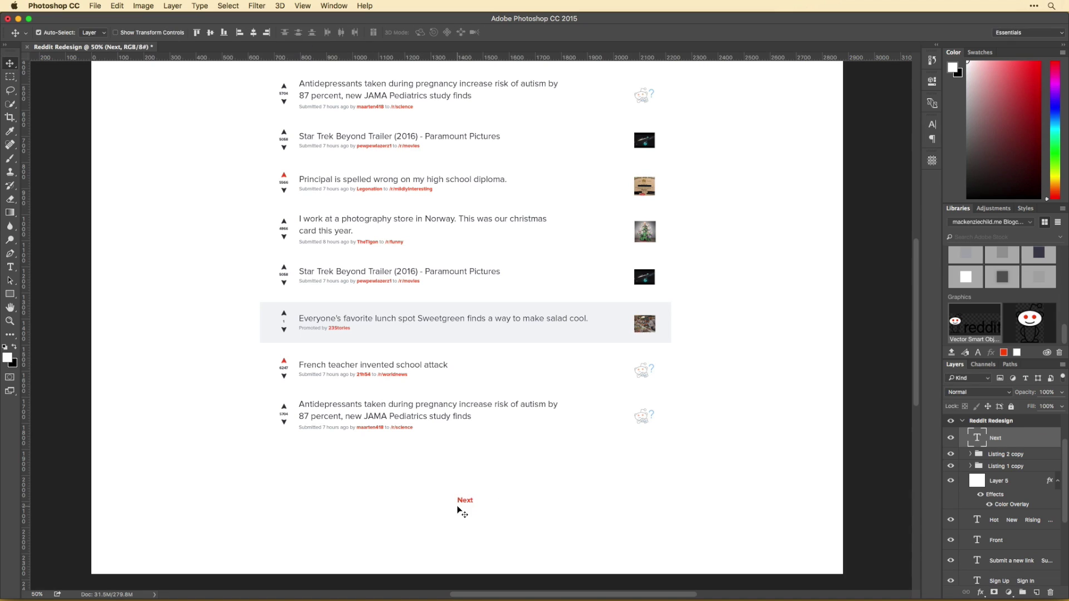
click(167, 32)
click(161, 61)
drag(404, 211, 377, 322)
key(ctrl+plus)
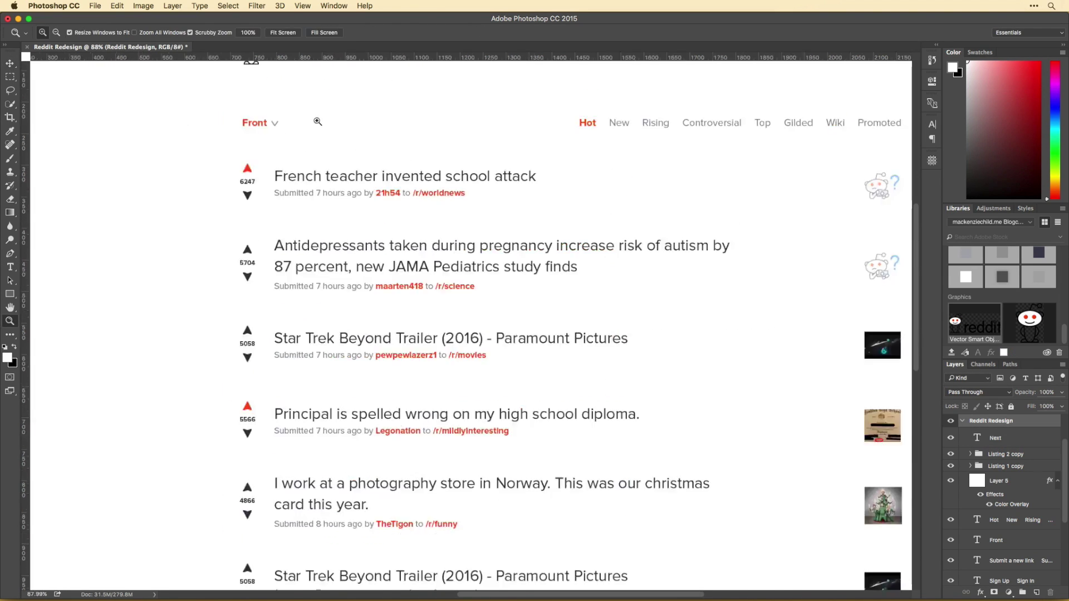
Duplicate the arrow layer and place the Next text beside it.
key(ctrl+j)
key(ctrl+t)
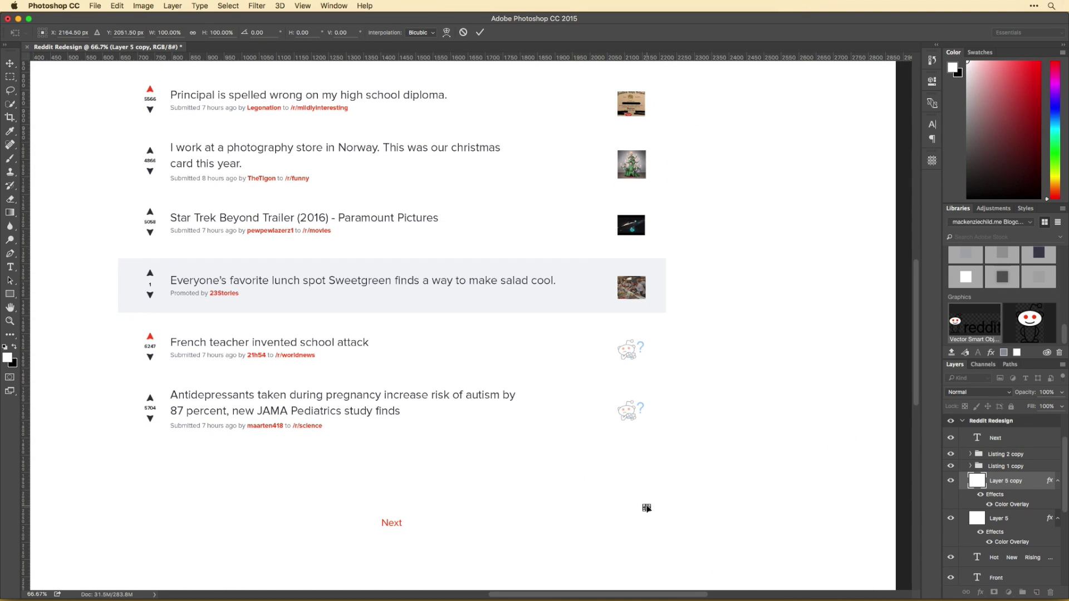
key(Return)
key(Return)
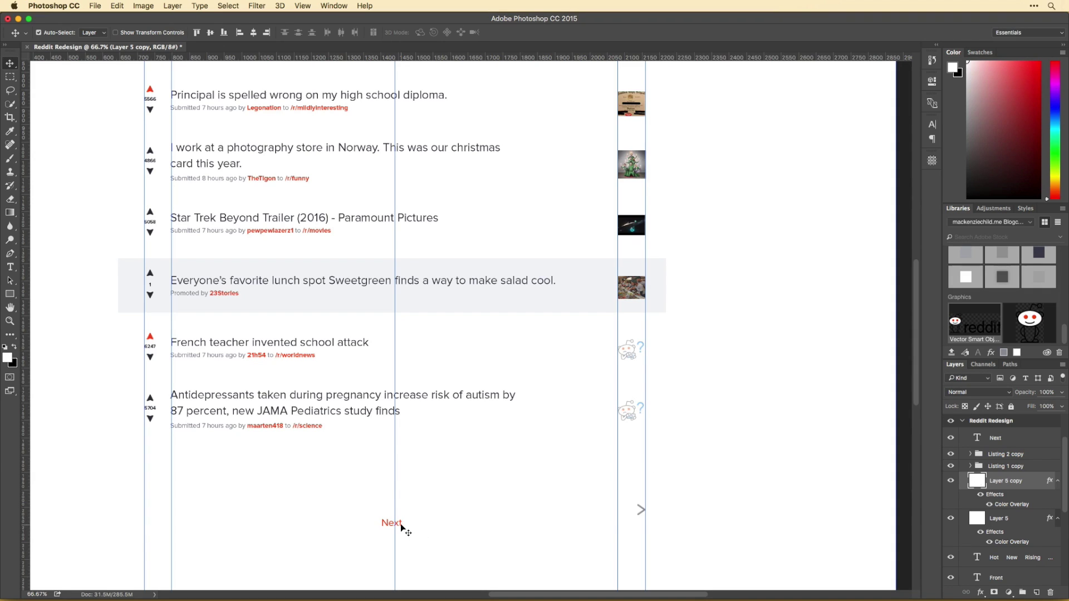
drag(402, 527, 631, 514)
shift+click(623, 510)
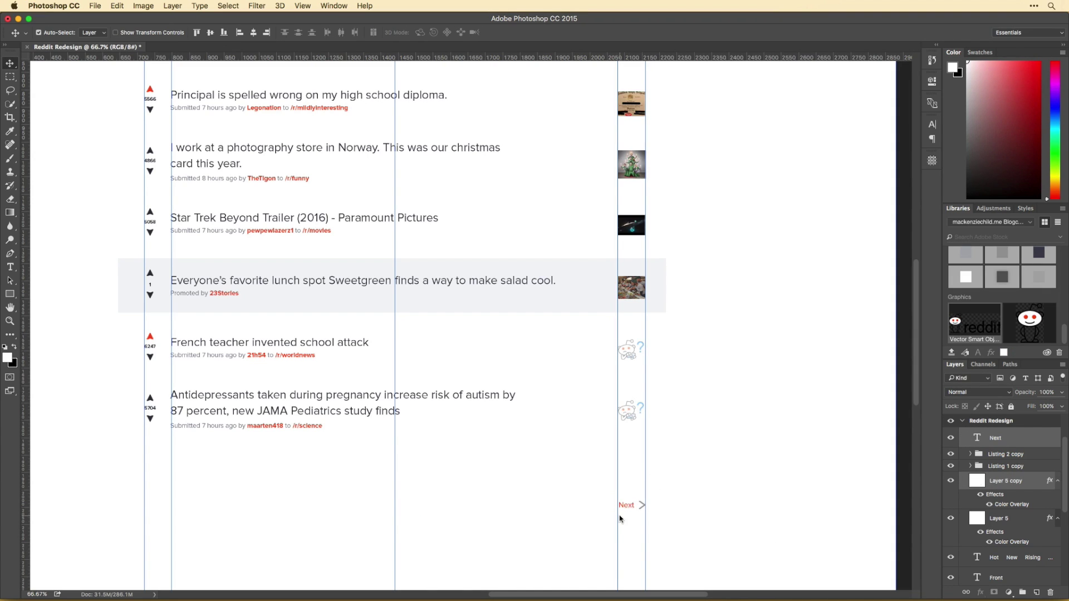
key(ctrl+minus)
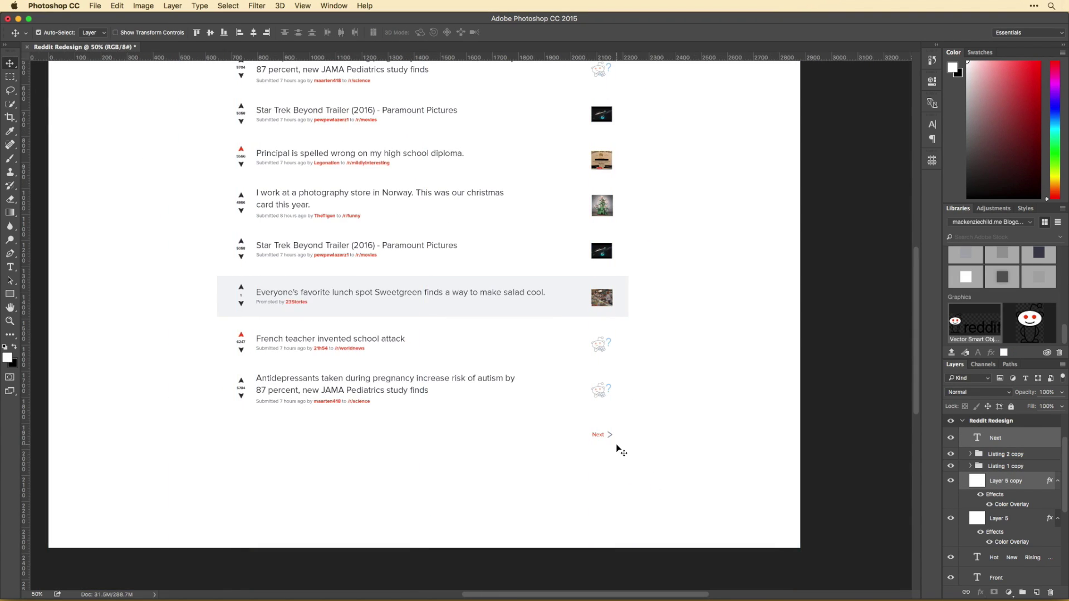
Copy Next and its arrow to create 'Previous' with a flipped arrow and 'Random Subreddit'.
drag(611, 442, 575, 453)
scroll(575, 452, up, 5)
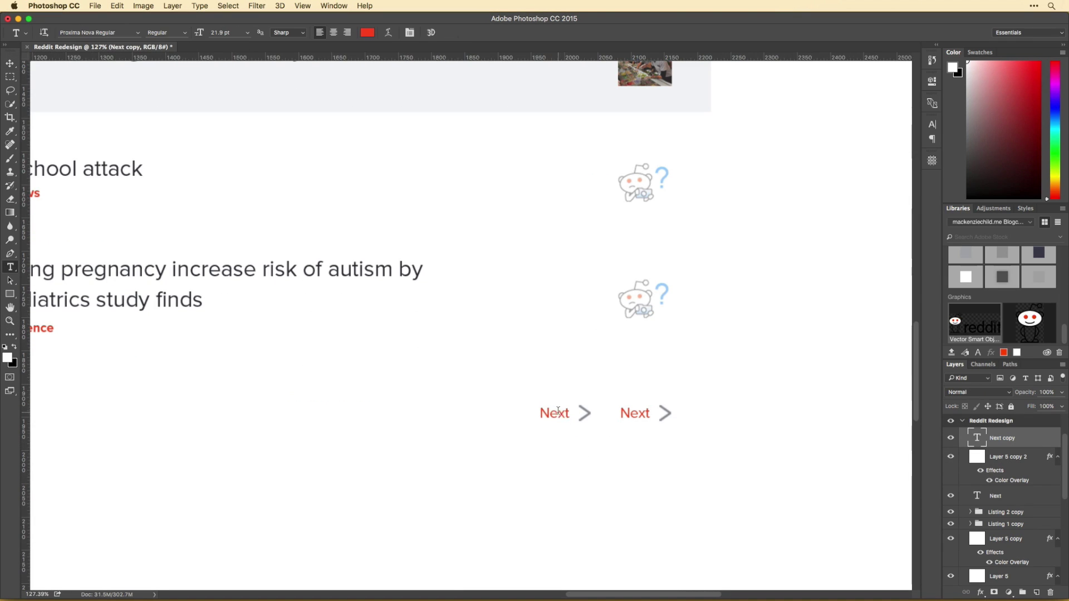
double_click(535, 413)
text(Previous)
click(587, 412)
mouse_move(590, 413)
mouse_down()
mouse_move(512, 400)
mouse_move(441, 434)
mouse_up()
text(Random Subreddit)
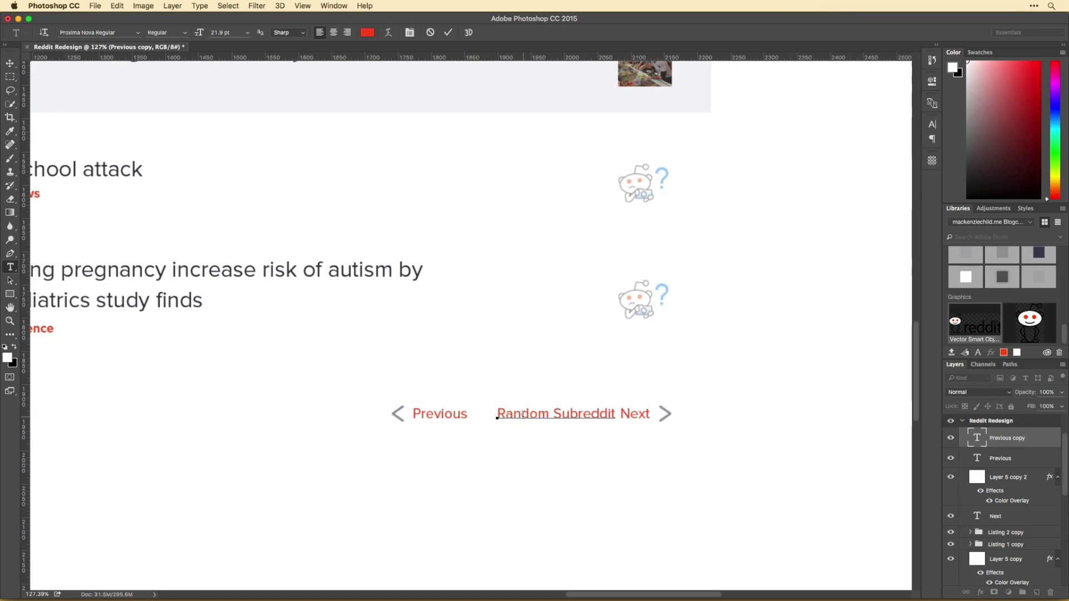
key(ctrl+Return)
key(shift+Left)
key(shift+Left)
key(shift+Left)
key(ctrl+minus)
key(ctrl+minus)
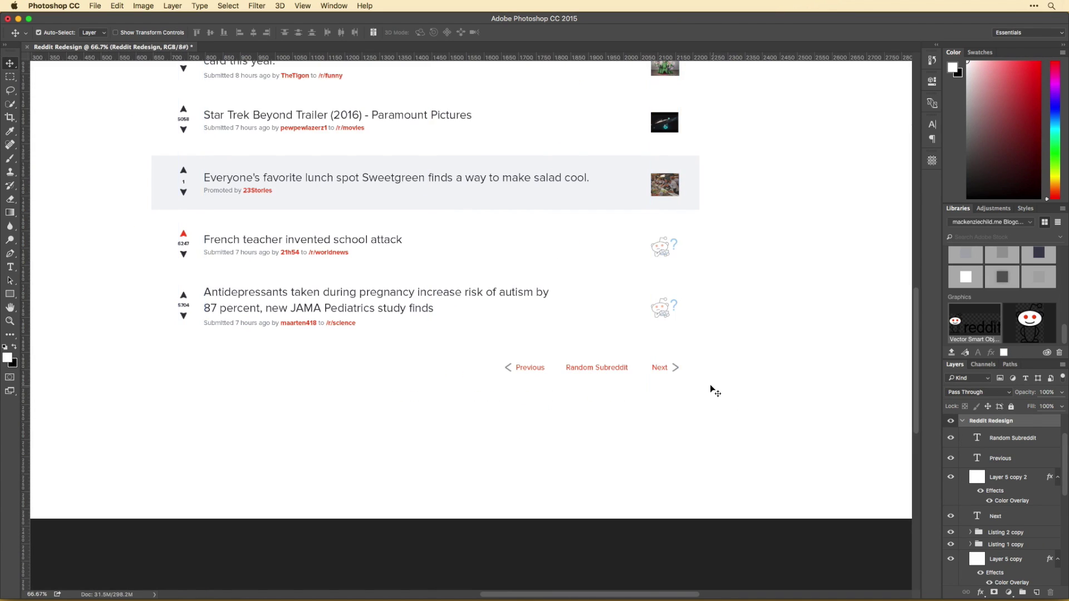
Centre and slightly shrink the pagination row, then group it as Pagination.
key(ctrl+t)
drag(596, 365, 443, 365)
drag(518, 367, 513, 377)
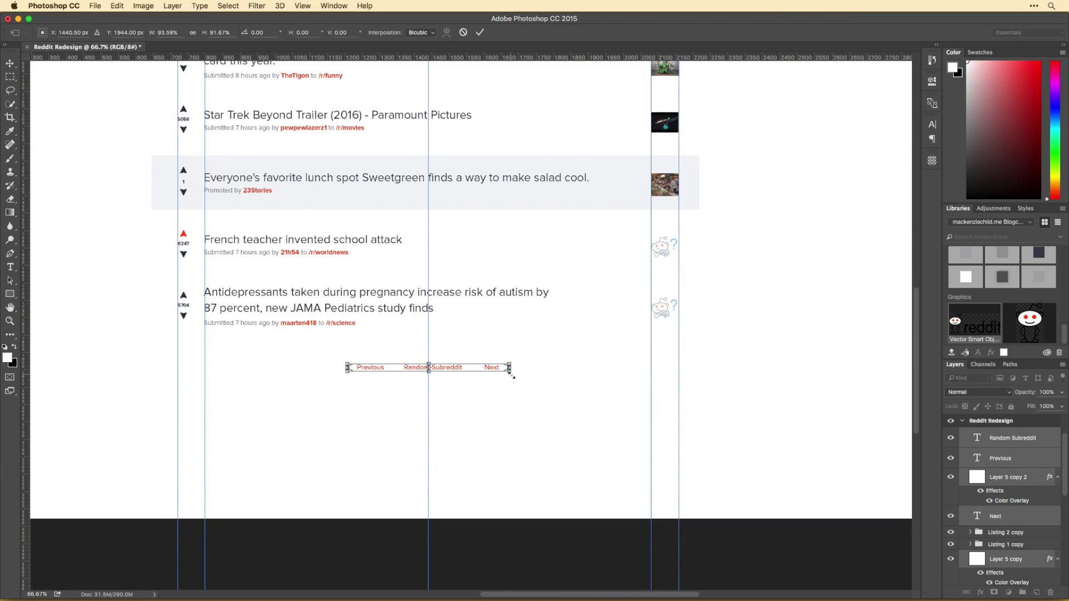
key(Return)
key(ctrl+g)
Make the Previous, Next and Random Subreddit texts bold.
double_click(366, 367)
click(184, 32)
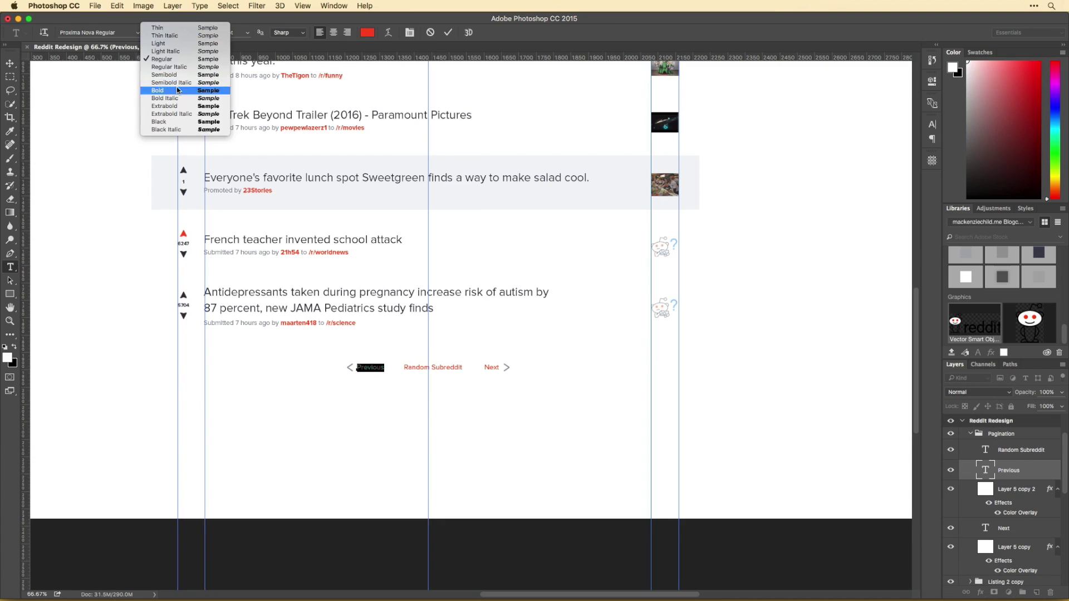
click(177, 90)
double_click(491, 368)
click(183, 32)
click(177, 90)
double_click(433, 368)
click(177, 91)
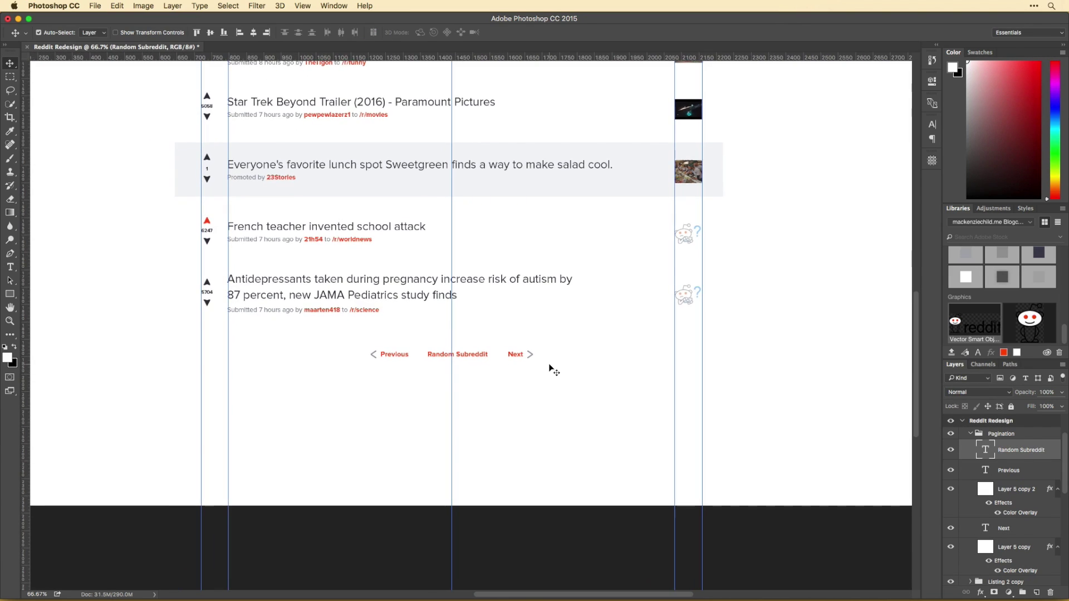
key(ctrl+minus)
Grey out the Previous text with a colour sampled from the arrow.
double_click(401, 367)
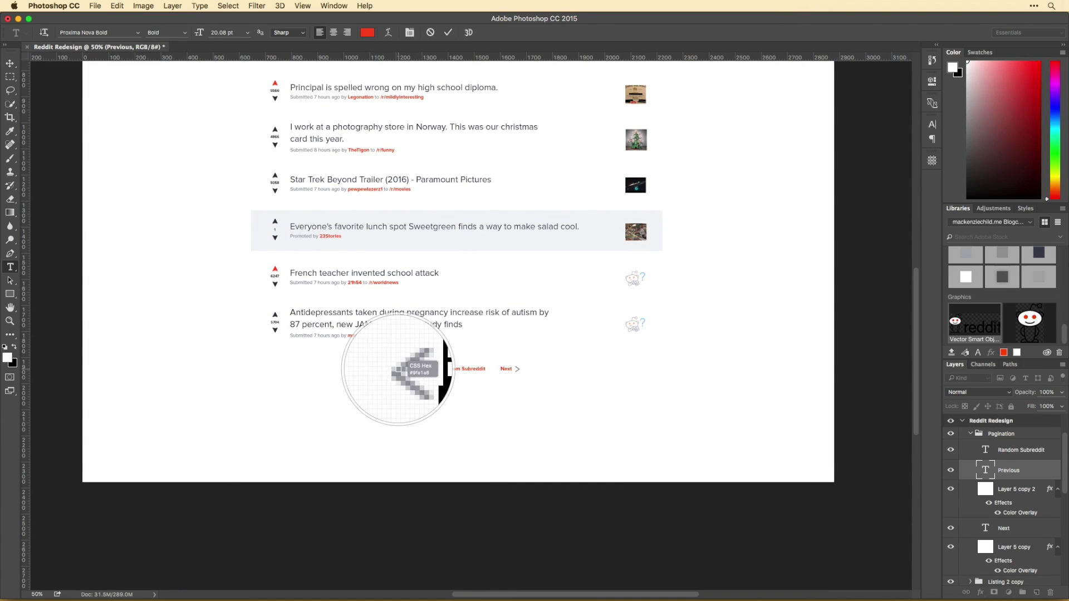
click(398, 370)
key(ctrl+Return)
key(v)
scroll(636, 336, up, 5)
click(378, 167)
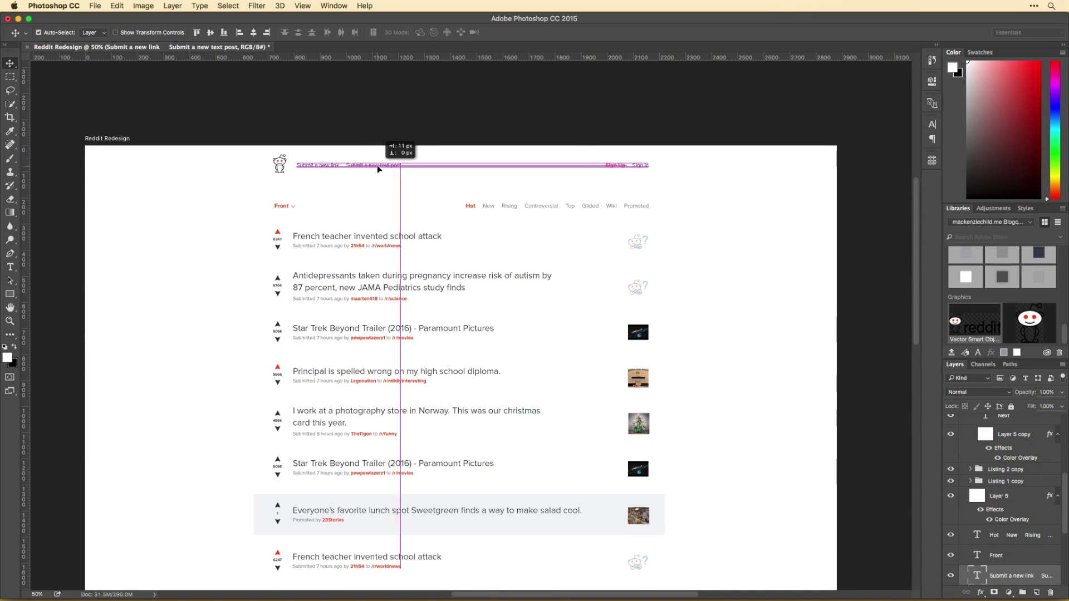
drag(378, 169, 378, 169)
scroll(542, 203, down, 1)
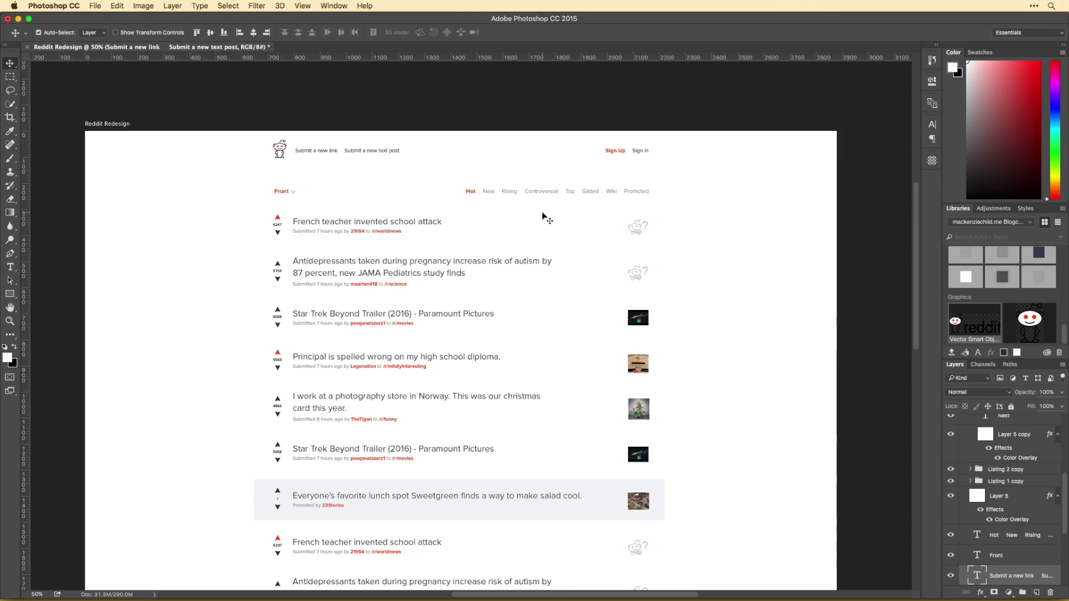
scroll(542, 217, down, 5)
Retype a copied text layer as the 'About' heading with red link text beneath.
drag(312, 345, 291, 442)
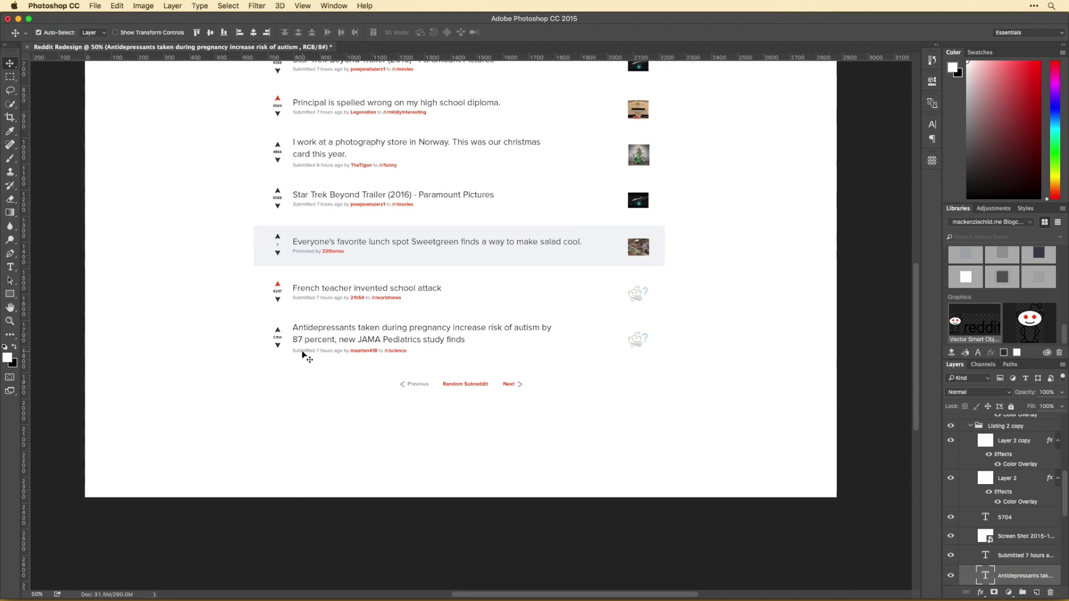
double_click(312, 438)
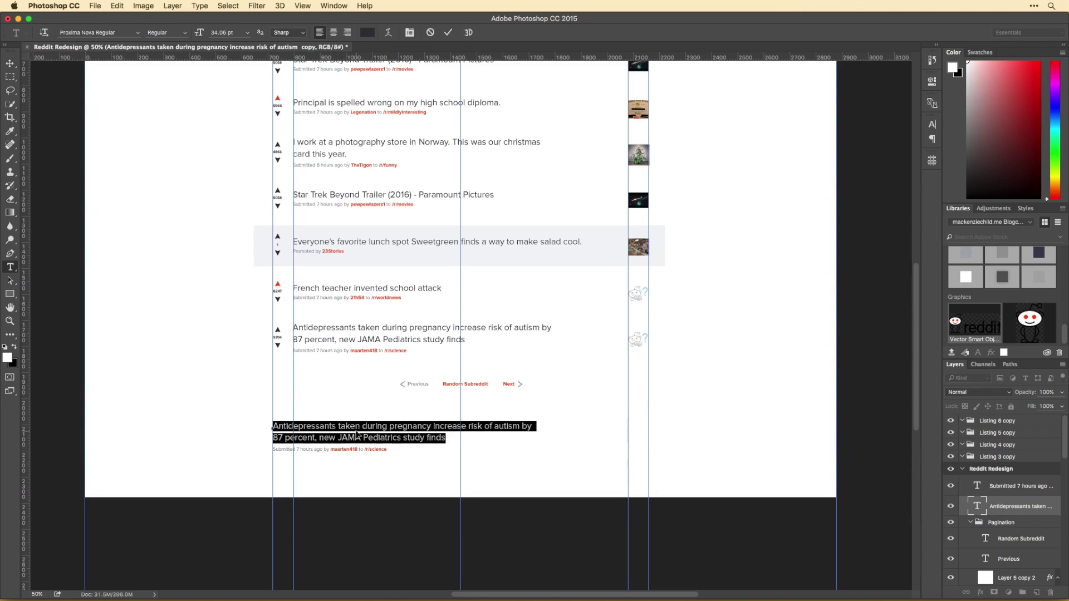
text(About)
double_click(318, 448)
key(ctrl+a)
click(367, 32)
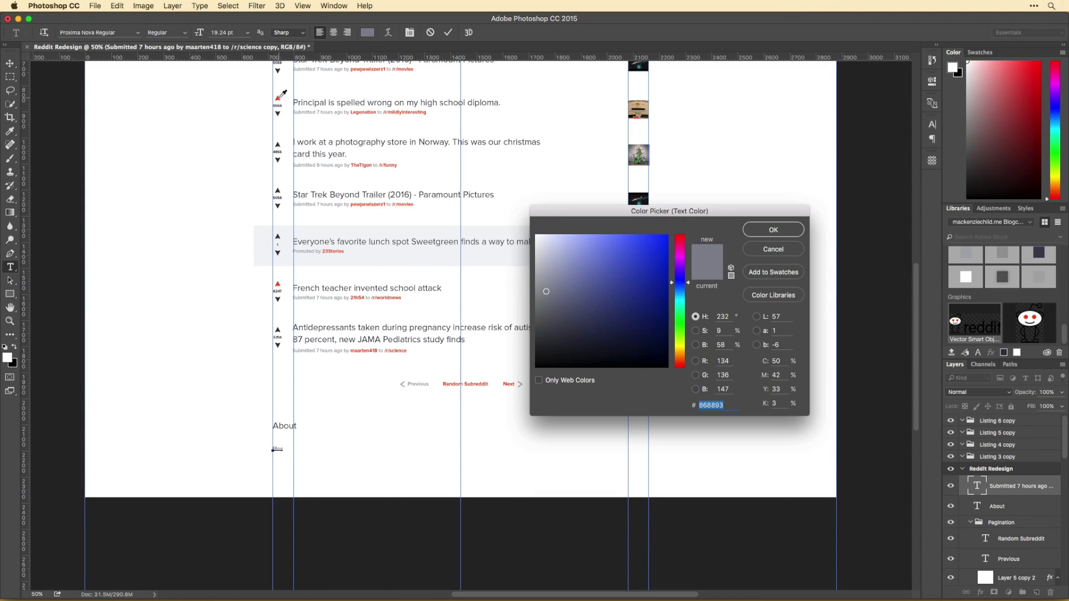
key(Escape)
Make the About links bold 23 pt with 42 pt leading.
click(167, 32)
key(Escape)
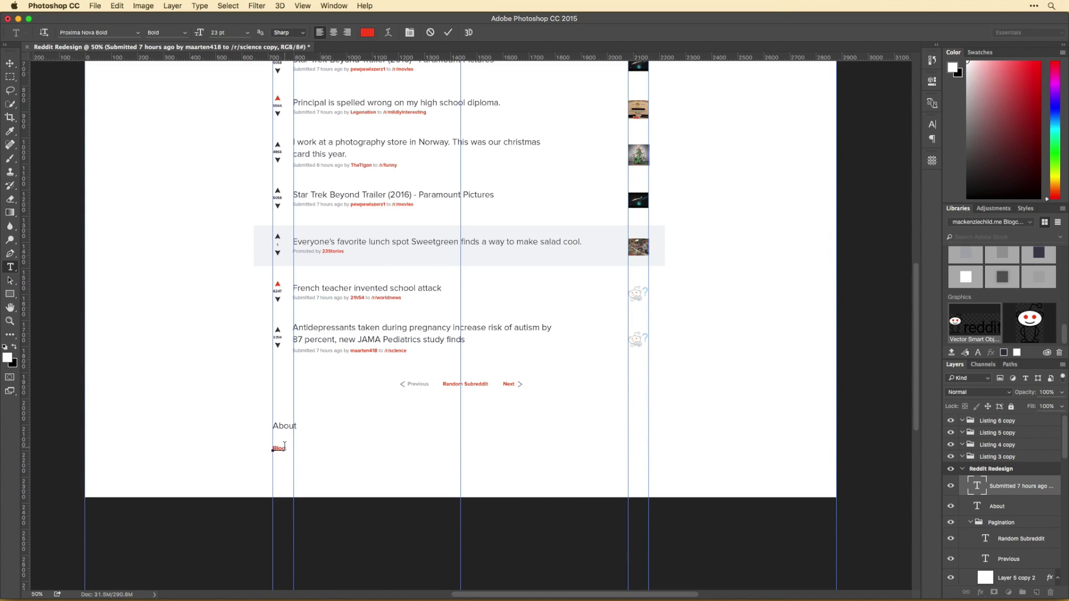
key(ctrl+t)
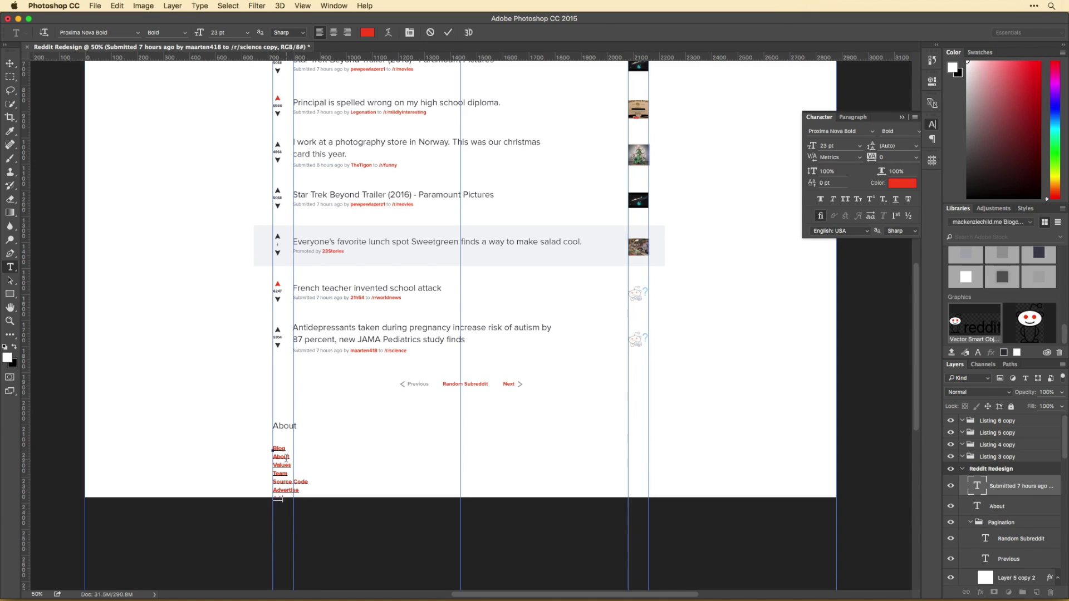
key(ctrl+Return)
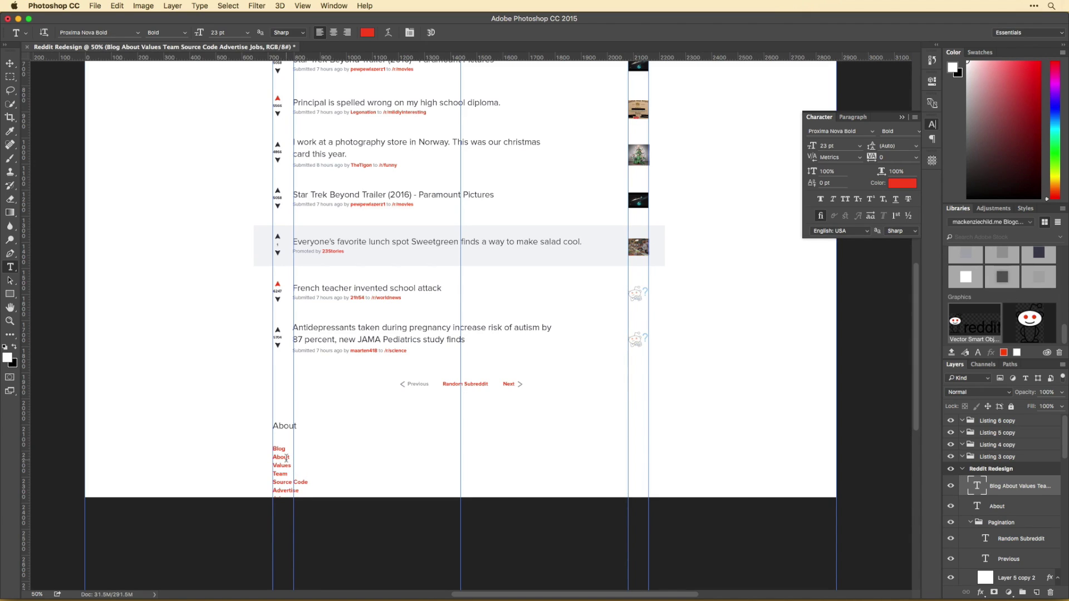
click(286, 459)
key(ctrl+a)
key(alt+Down)
key(alt+Down)
key(alt+Down)
Crop-extend the canvas downward to fit the footer.
key(ctrl+Return)
key(c)
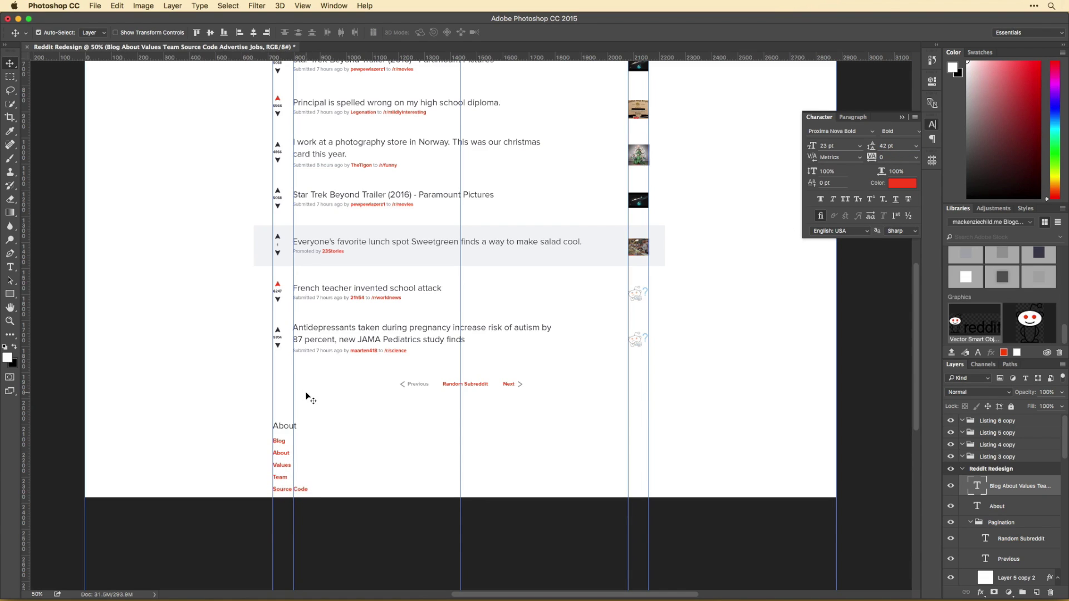
drag(462, 498, 462, 549)
key(Return)
Copy the column to create the Help and 'Apps & Tools' footer columns.
drag(279, 434, 365, 434)
text(Help)
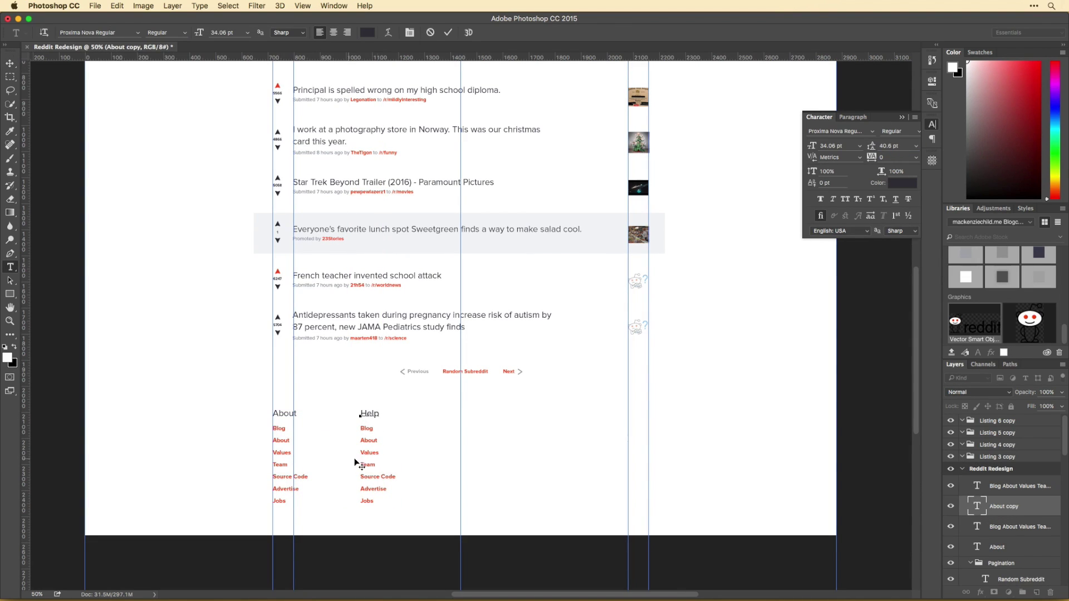
text(Site Rules)
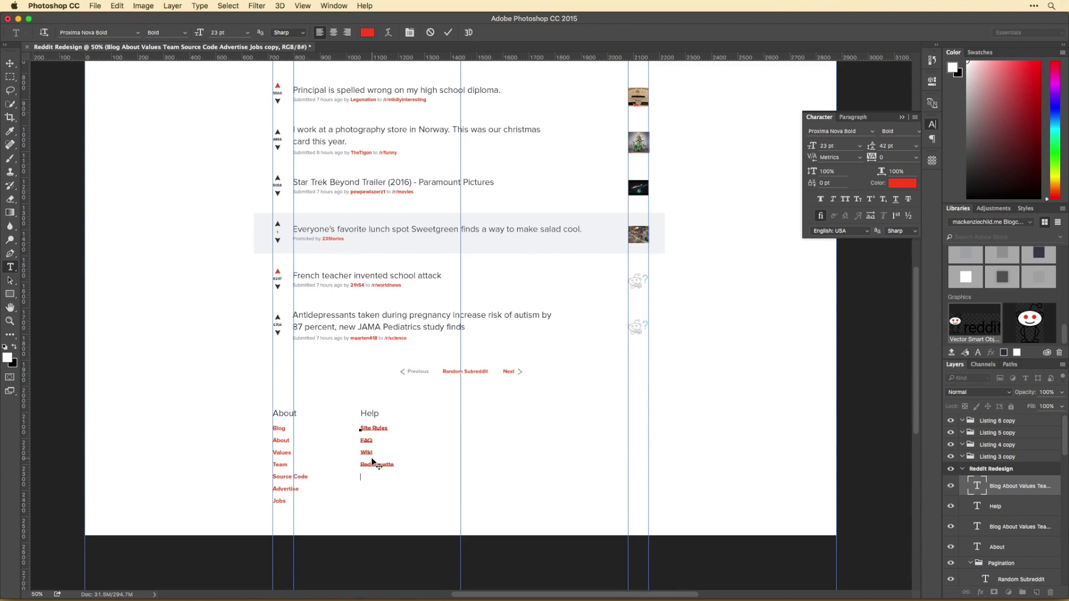
text(act Us)
key(ctrl+Return)
drag(373, 462, 456, 462)
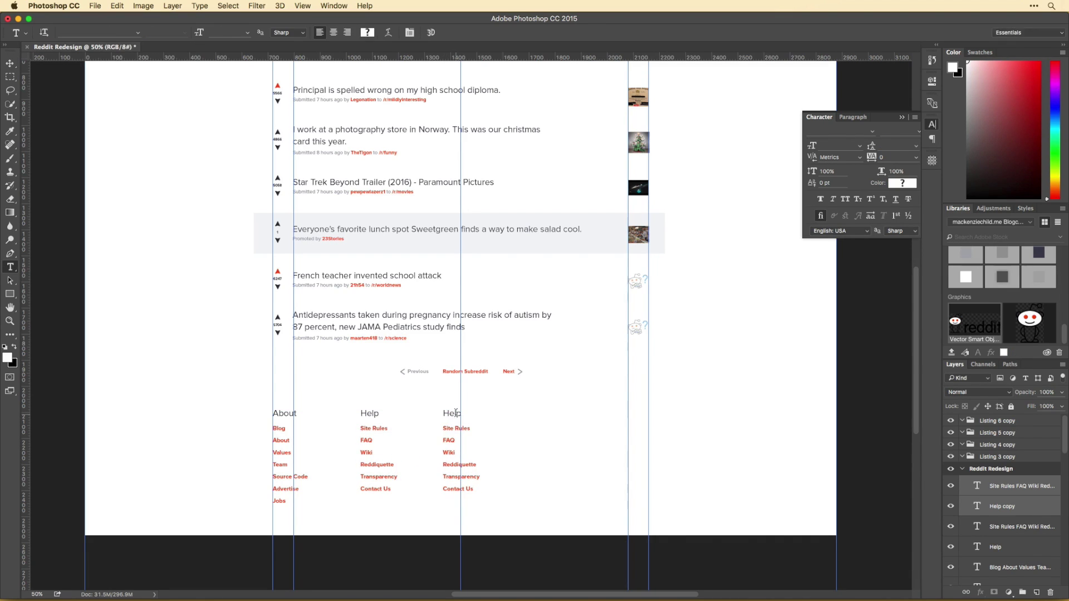
double_click(451, 413)
text(Apps & Tools)
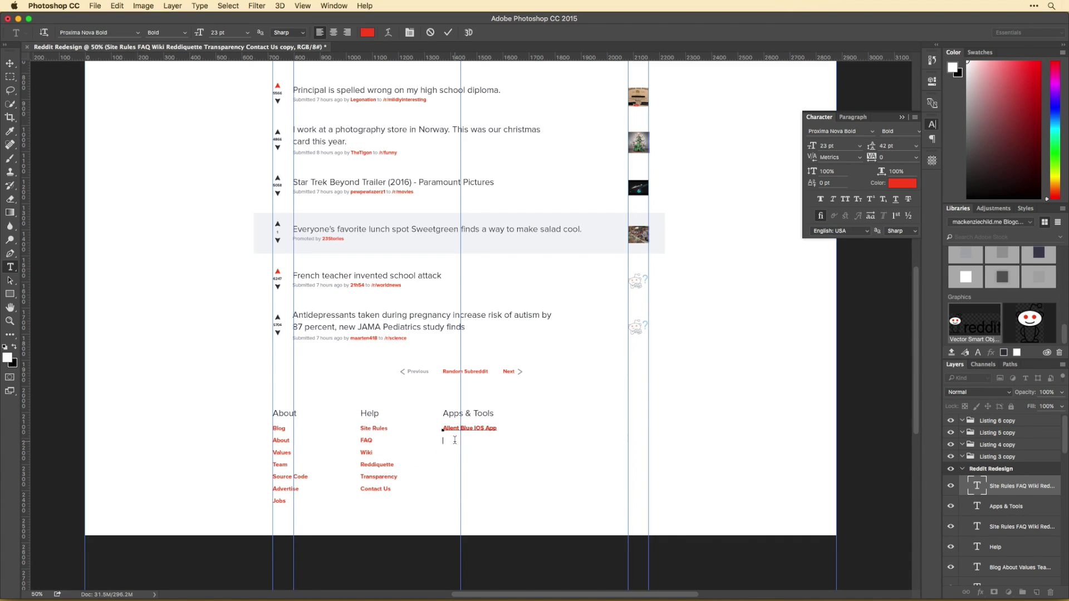
text(Ans)
key(ctrl+Return)
Copy the column again to create the '<3' footer column.
drag(454, 440, 547, 440)
double_click(539, 413)
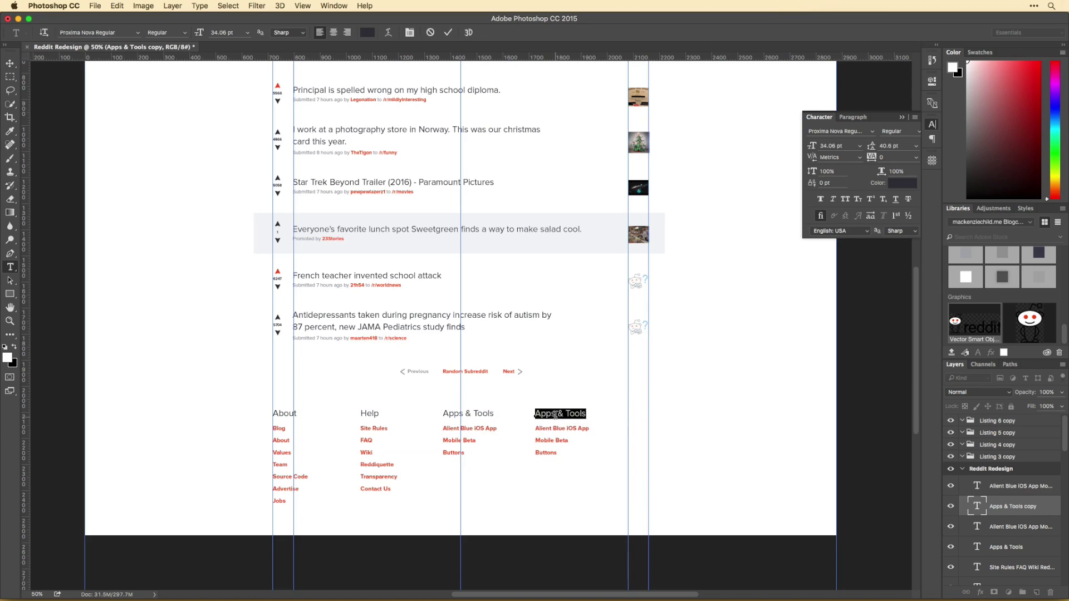
text(<3)
triple_click(549, 442)
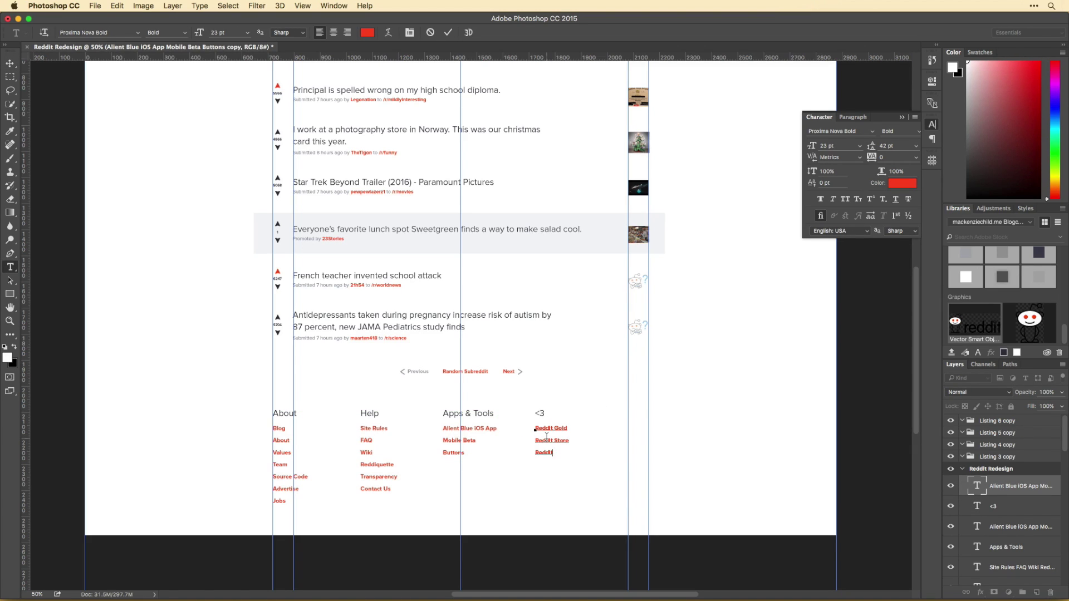
text(Reddit.tv)
key(ctrl+Return)
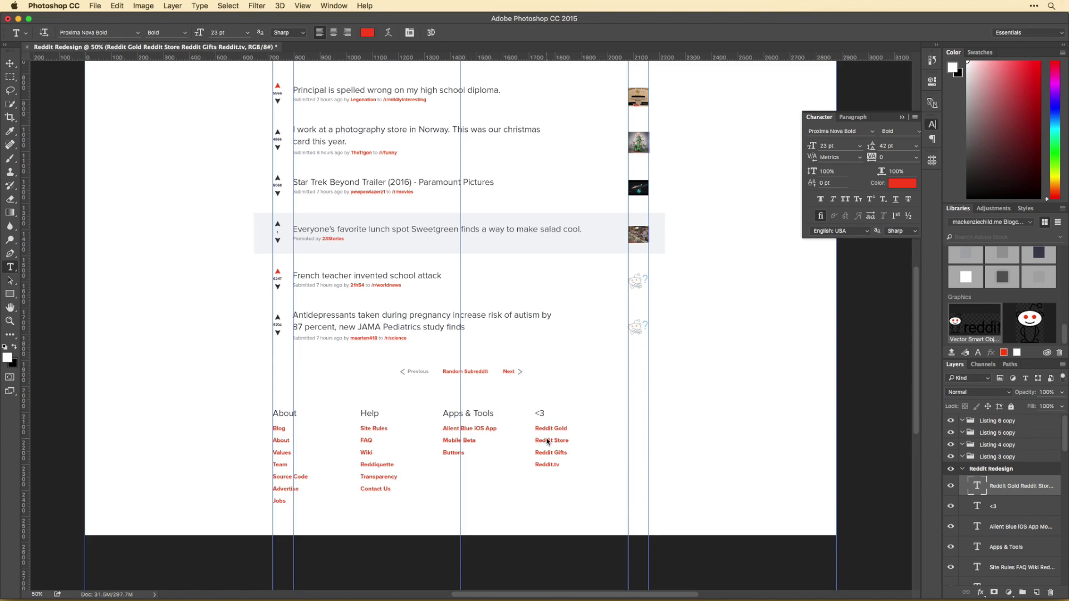
Space the four footer columns evenly across the page.
key(v)
drag(539, 413, 620, 414)
drag(468, 413, 522, 413)
drag(371, 418, 389, 417)
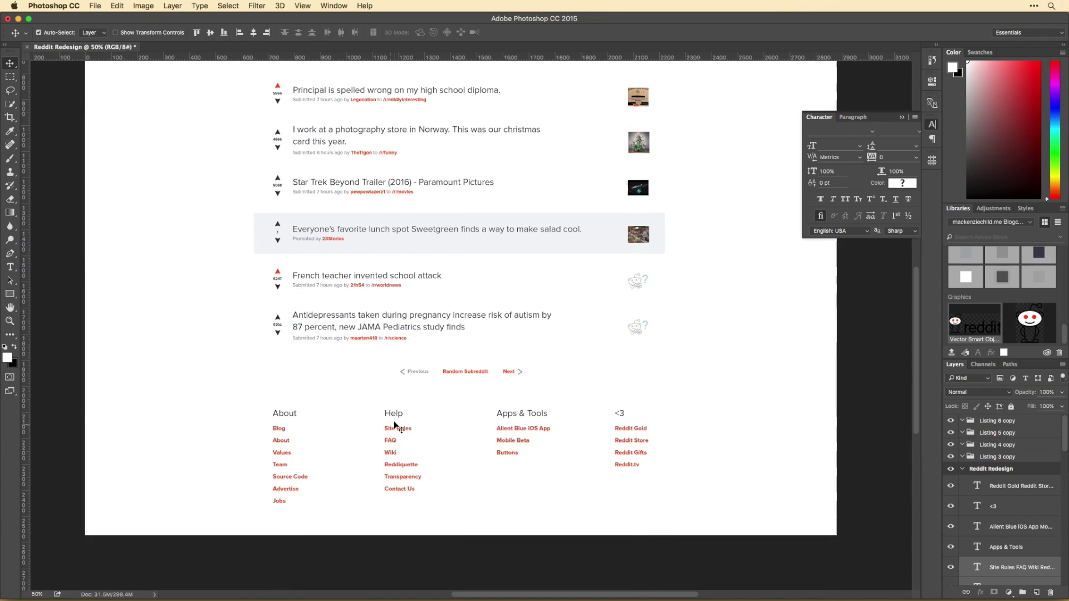
drag(513, 415, 493, 414)
mouse_move(632, 489)
mouse_down()
mouse_move(597, 412)
mouse_move(634, 500)
mouse_up()
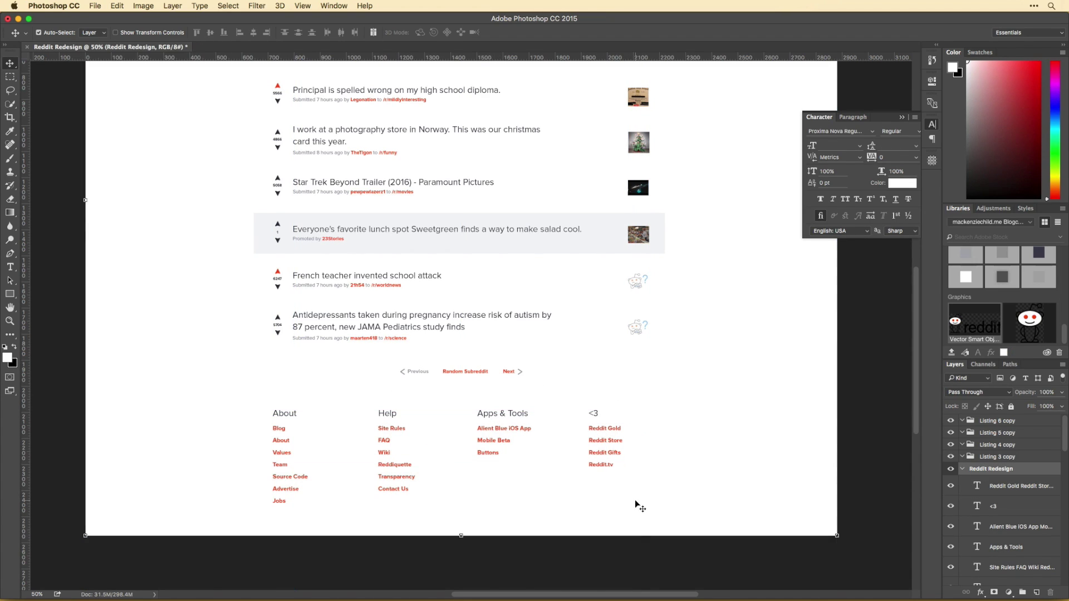
drag(389, 415, 411, 414)
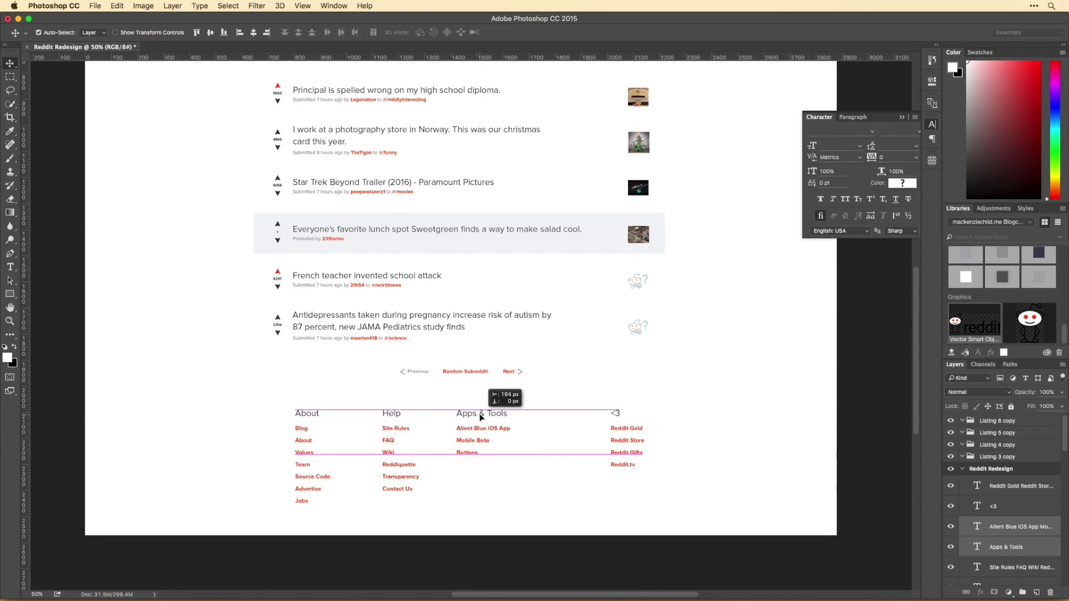
drag(593, 425, 552, 425)
drag(309, 414, 340, 414)
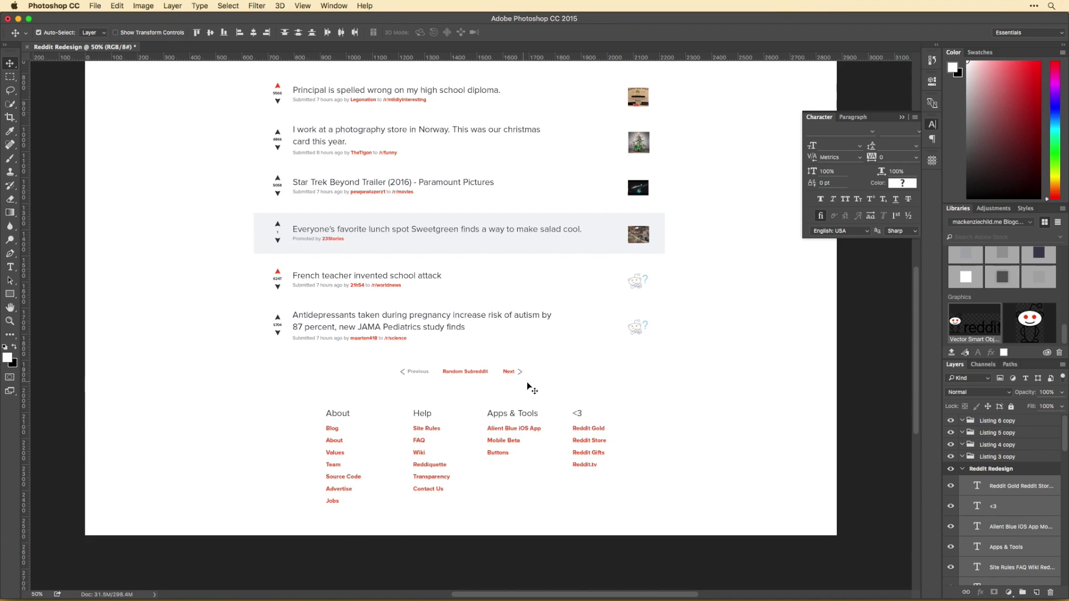
Group the related layers into Pagination, Filtering and Header groups.
click(971, 493)
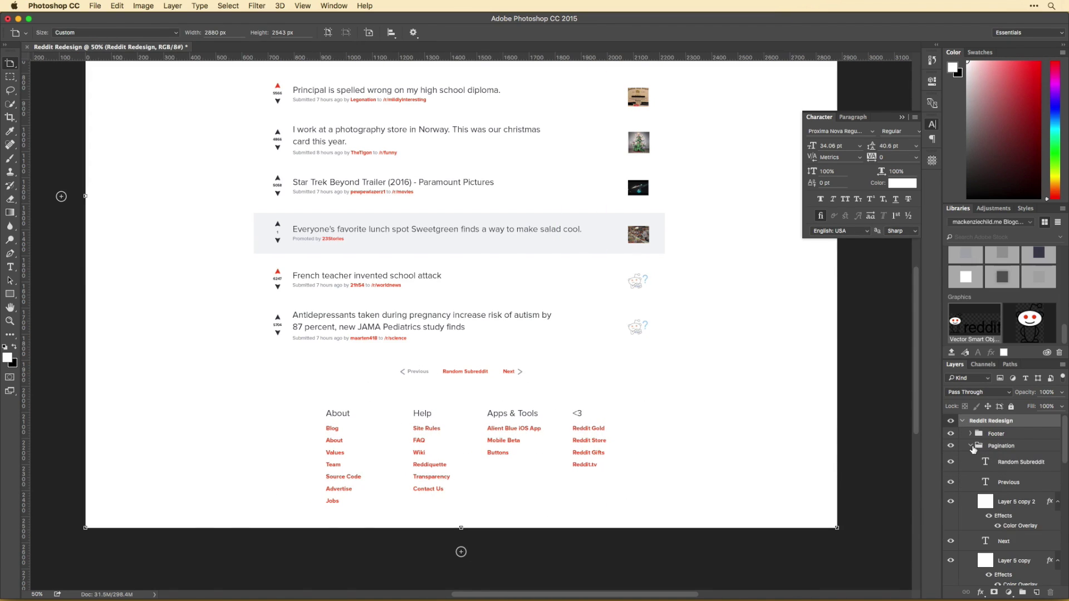
scroll(449, 210, up, 5)
key(ctrl+g)
double_click(997, 482)
text(r)
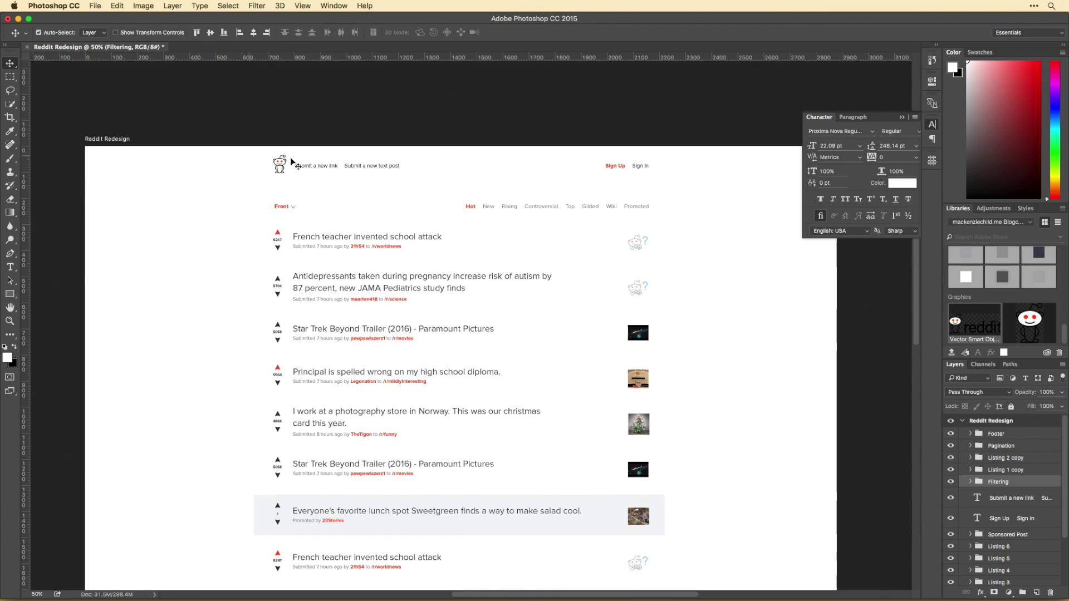
key(ctrl+g)
double_click(997, 494)
Move the Header and Filtering groups to the top and rename the listings group Posts.
drag(1003, 425, 1003, 426)
double_click(1001, 494)
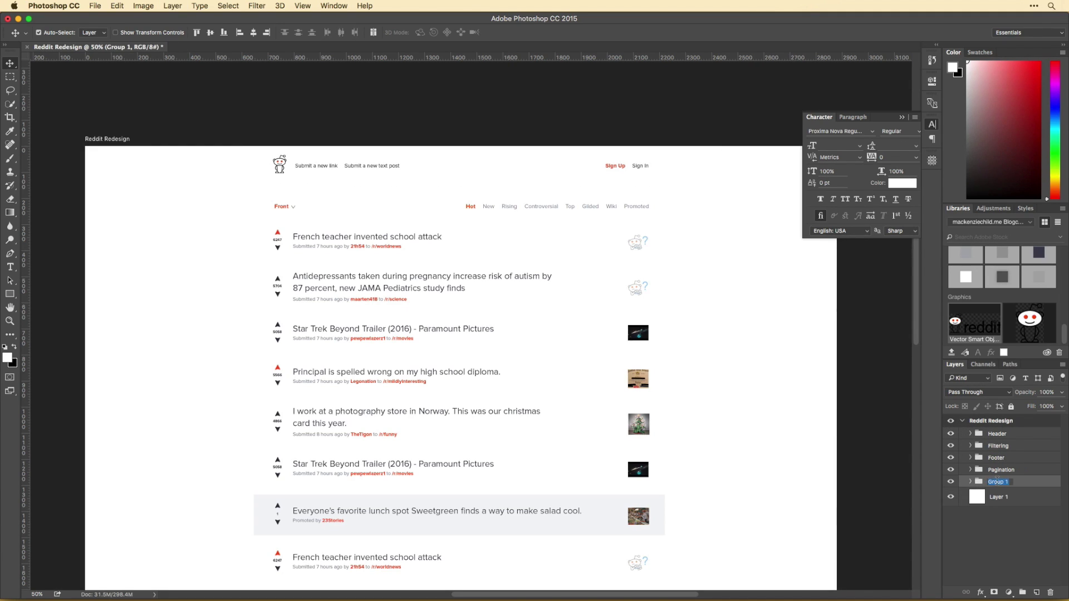
drag(1014, 451, 1015, 458)
scroll(735, 263, down, 5)
scroll(716, 280, up, 5)
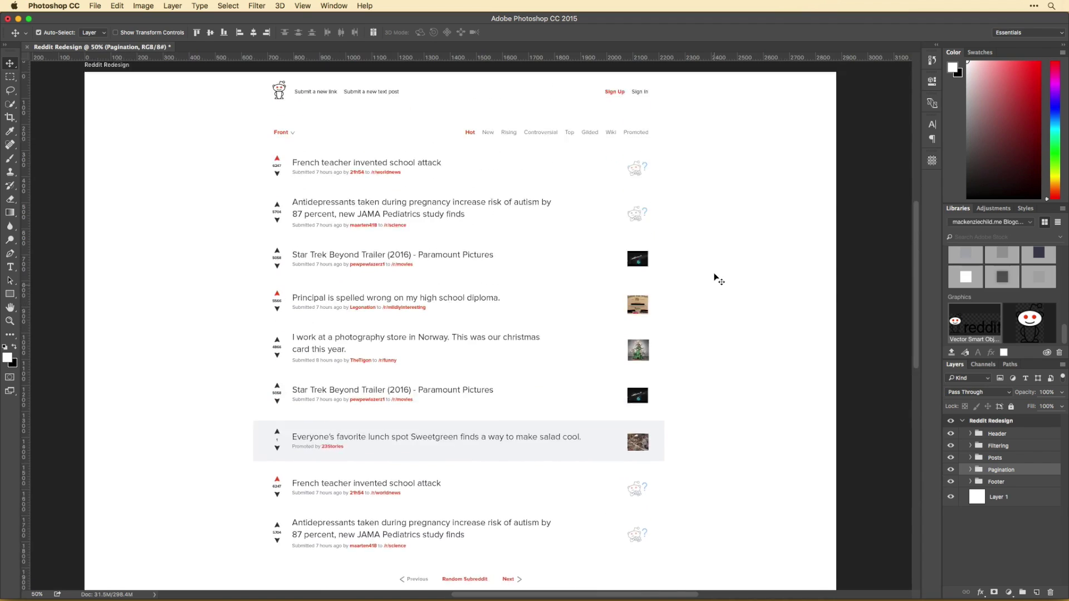
scroll(717, 281, down, 5)
Nudge the header elements down slightly on the Reddit Redesign artboard.
drag(379, 329, 538, 348)
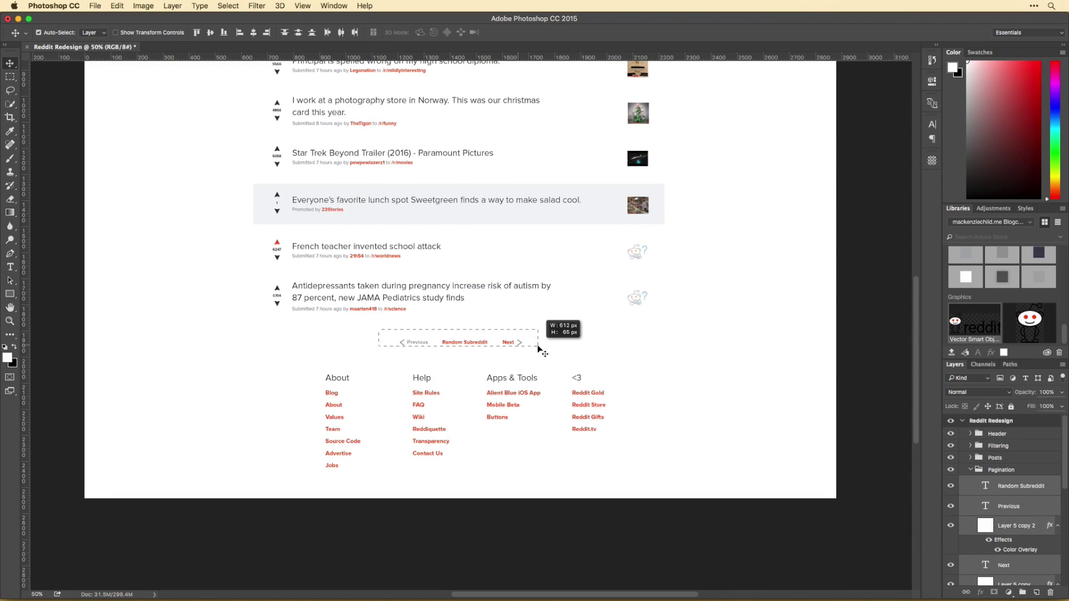
click(673, 473)
scroll(700, 432, up, 2)
scroll(463, 425, up, 4)
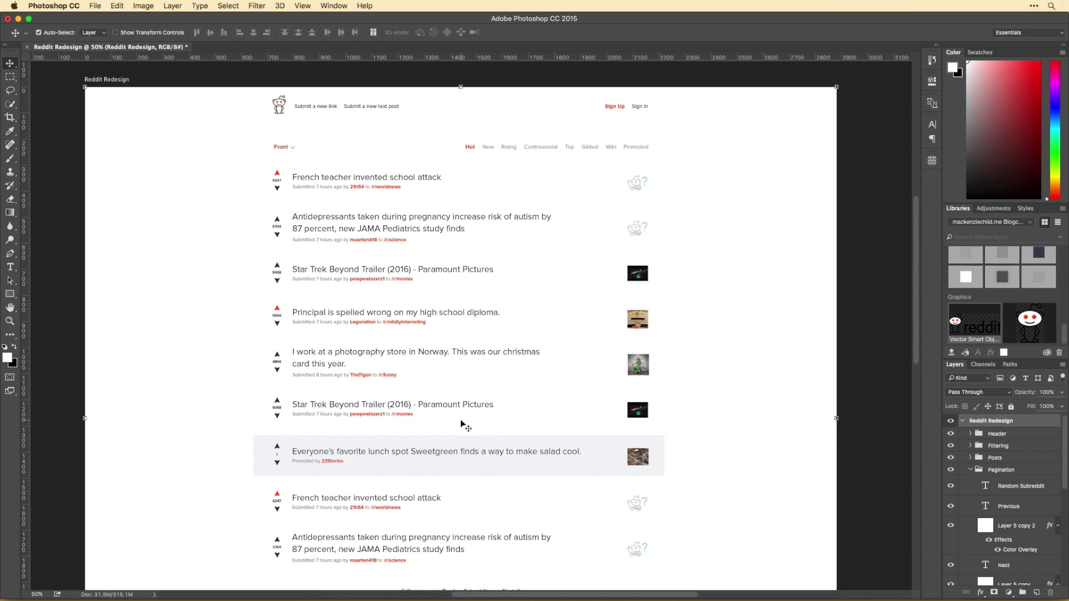
drag(279, 107, 278, 113)
scroll(737, 207, down, 5)
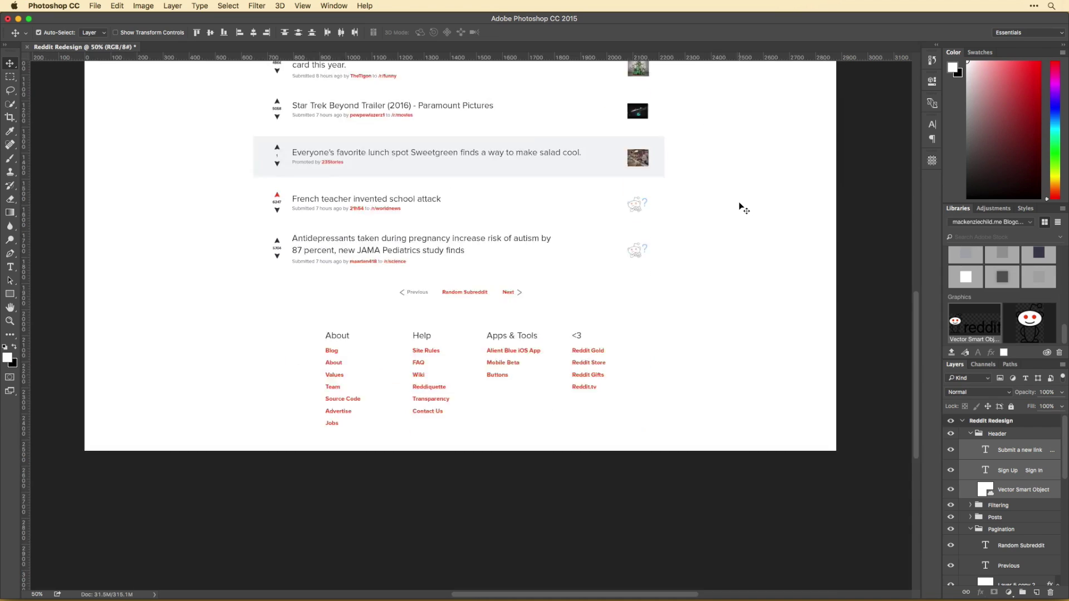
scroll(740, 208, up, 7)
Narrow the artboard inward from its right and left edges around the page.
click(705, 255)
drag(837, 514, 733, 513)
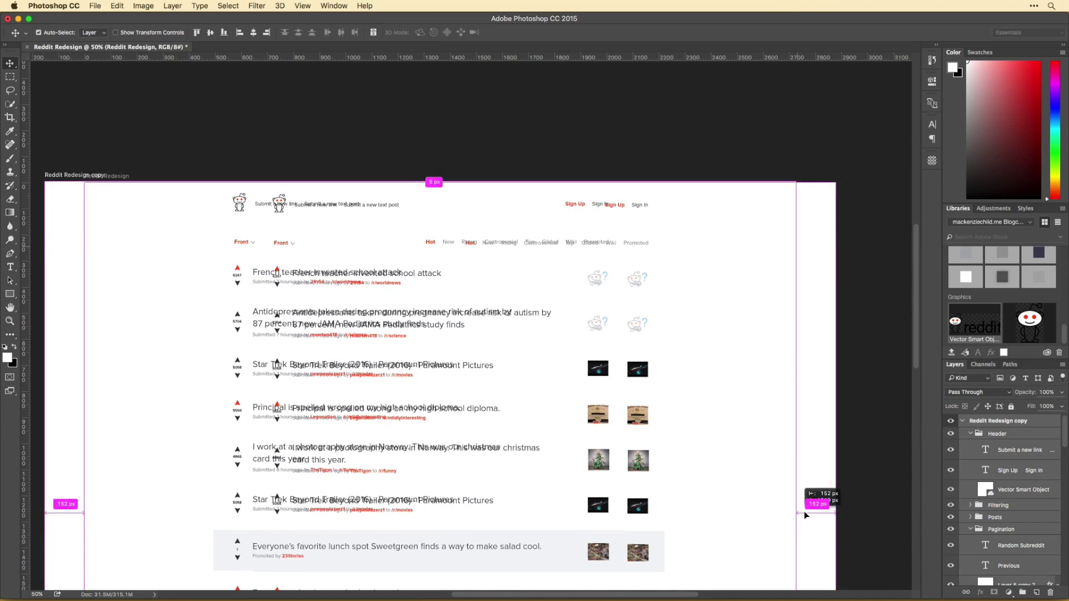
drag(85, 514, 195, 512)
scroll(619, 317, down, 4)
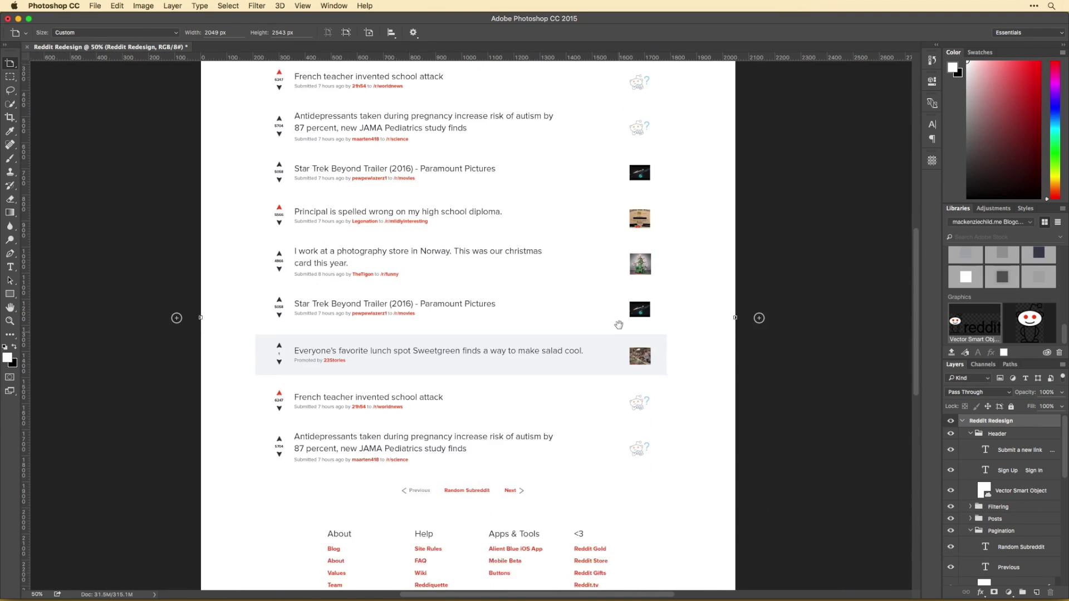
scroll(719, 375, up, 5)
scroll(766, 407, down, 3)
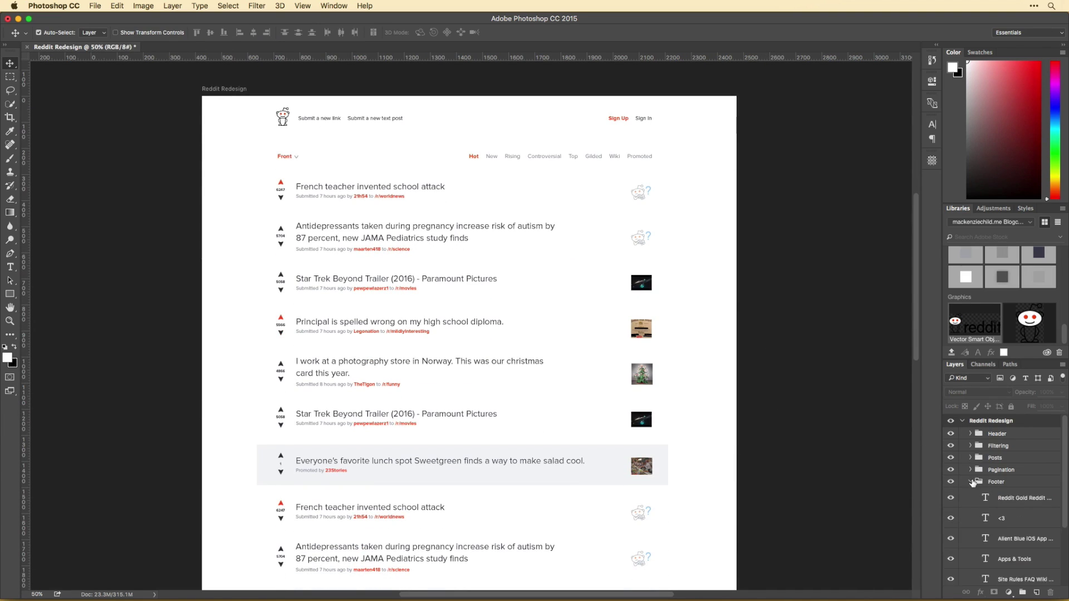